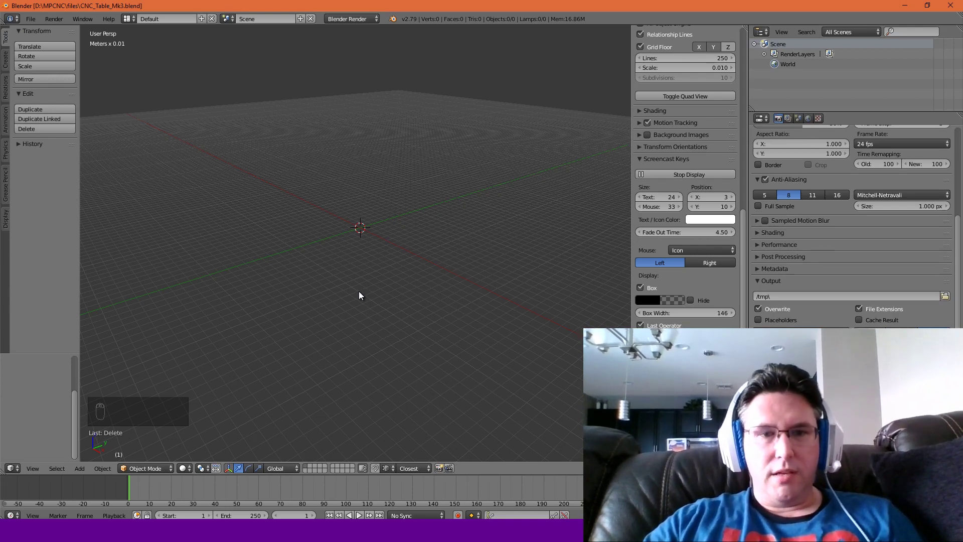
# Add a cube mesh at the origin of the empty scene.
pyautogui.hotkey('ctrl', 'F1')
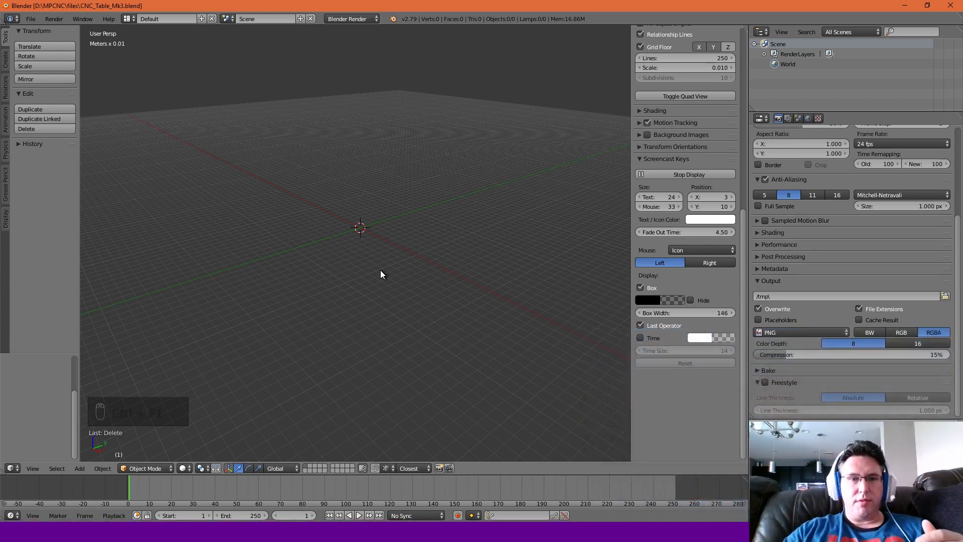
pyautogui.moveTo(380, 270)
pyautogui.mouseDown(button='middle')
pyautogui.moveTo(395, 272)
pyautogui.moveTo(391, 263)
pyautogui.moveTo(402, 278)
pyautogui.moveTo(402, 307)
pyautogui.moveTo(396, 276)
pyautogui.mouseUp(button='middle')
pyautogui.hotkey('shift', 'a')
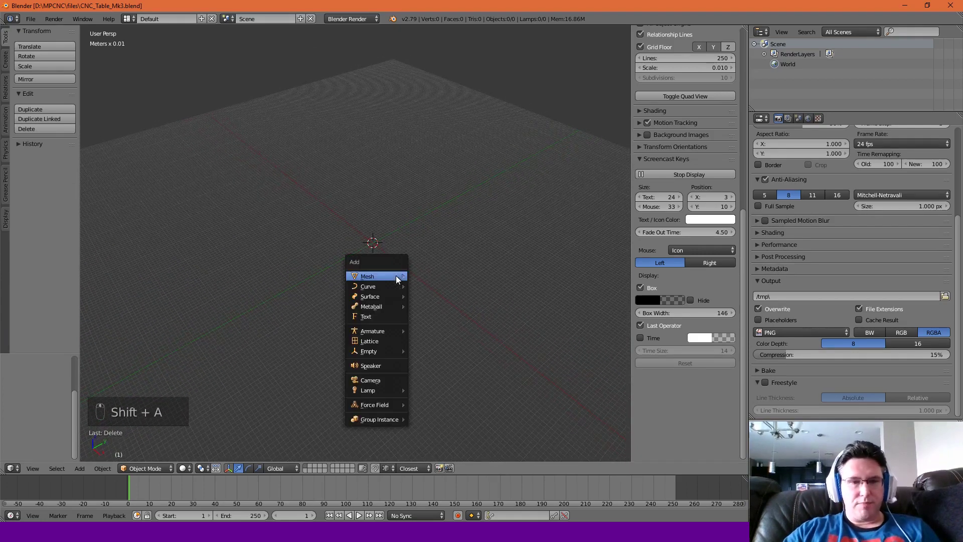
pyautogui.moveTo(396, 276)
pyautogui.click(437, 286)
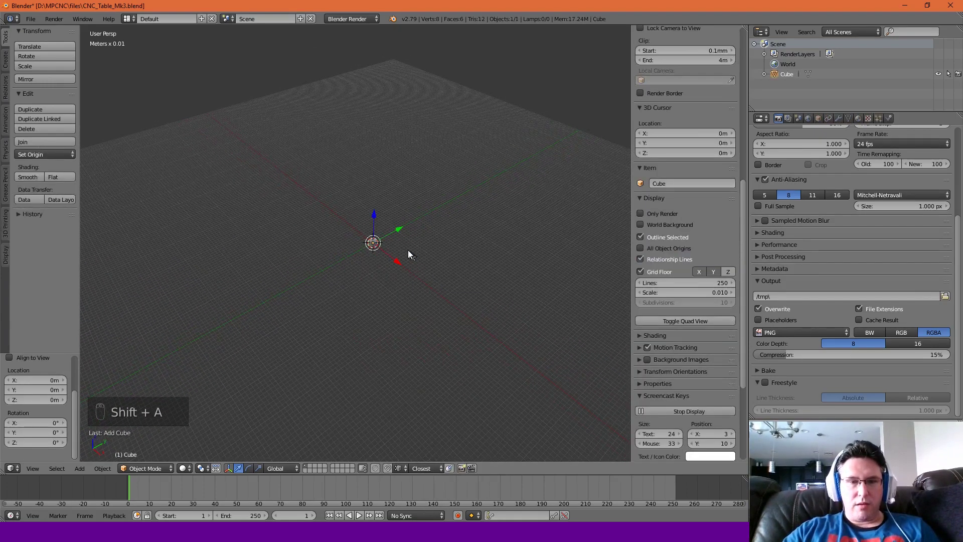
# Set the cube's dimensions to 49 inches along X and 40 inches along Y.
pyautogui.moveTo(407, 250); pyautogui.dragTo(373, 260, button='middle')
pyautogui.moveTo(741, 218); pyautogui.dragTo(744, 68)
pyautogui.scroll(-5, 387, 249)
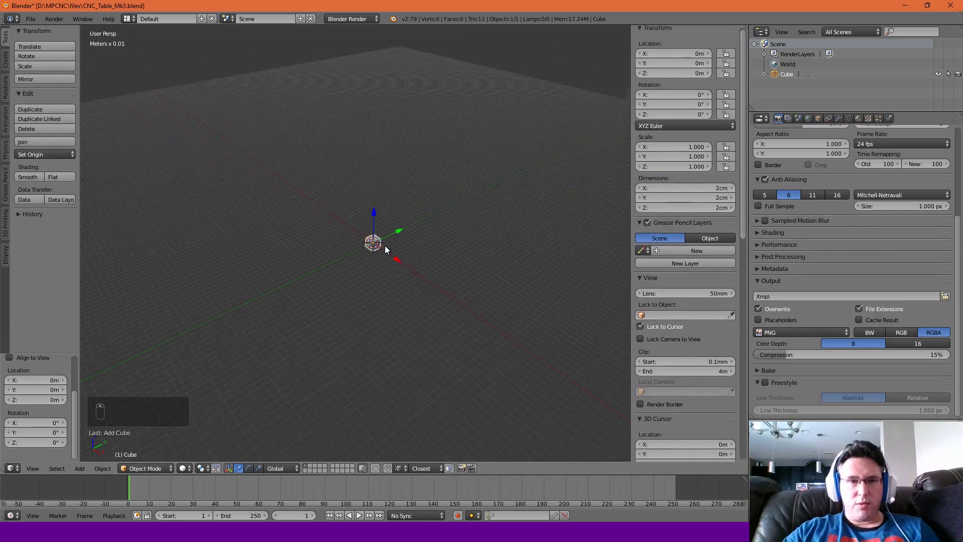
pyautogui.moveTo(390, 294); pyautogui.dragTo(383, 254, button='middle')
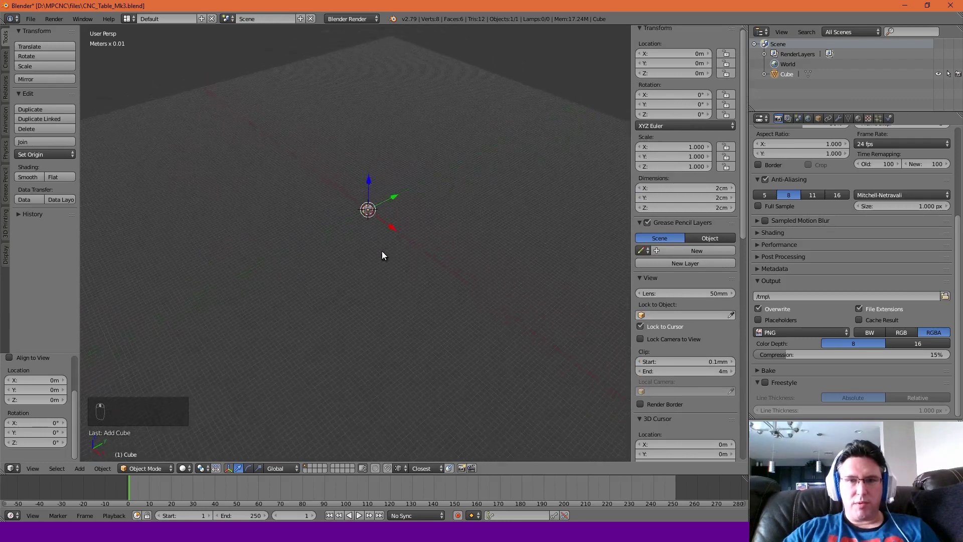
pyautogui.click(680, 187)
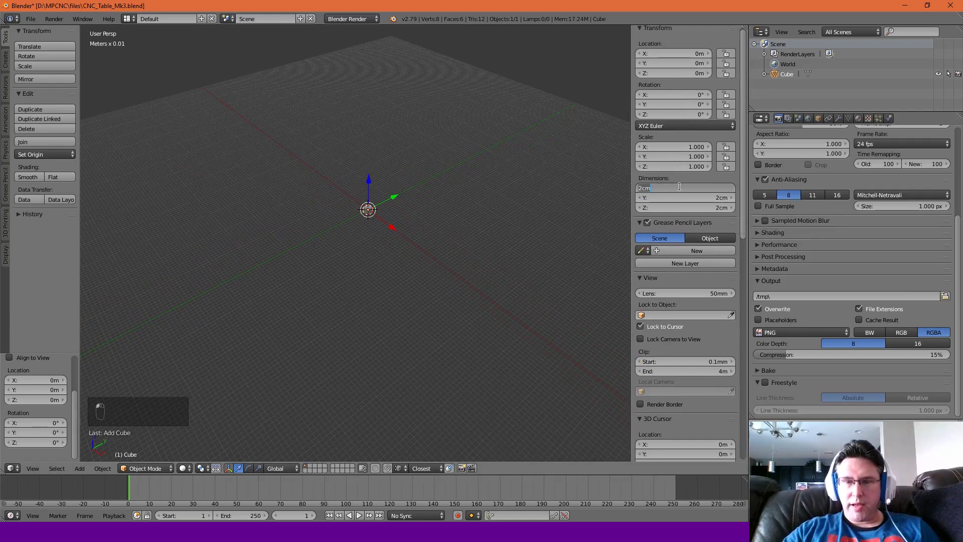
pyautogui.write('49')
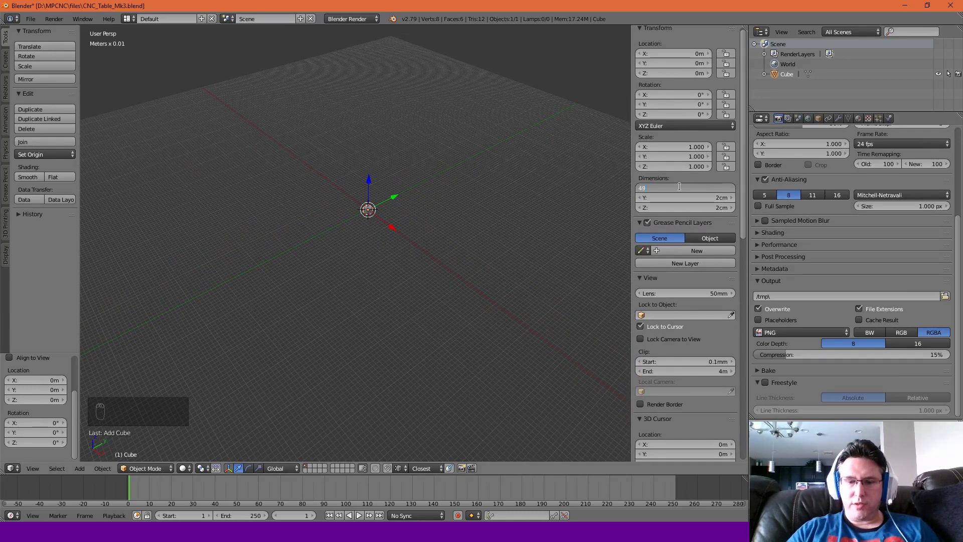
pyautogui.press('Return')
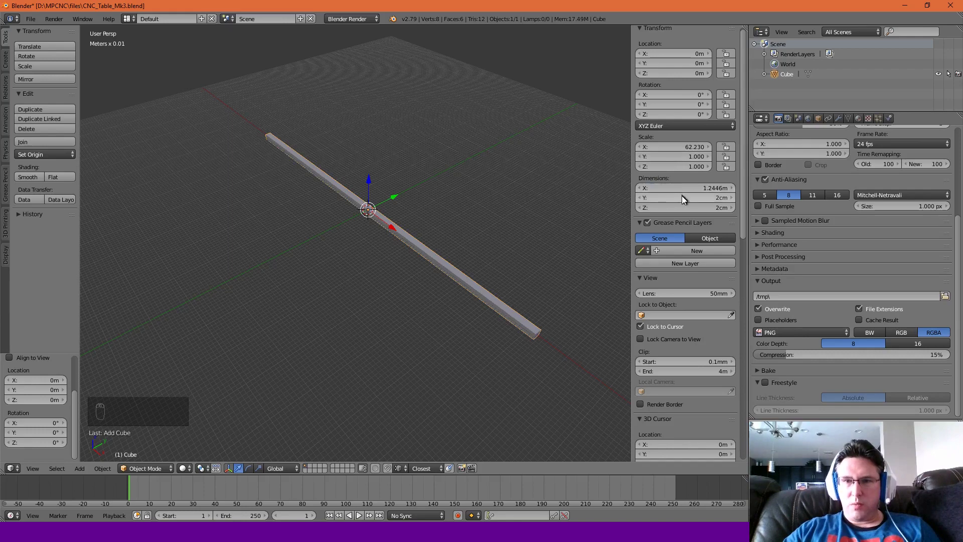
pyautogui.doubleClick(681, 197)
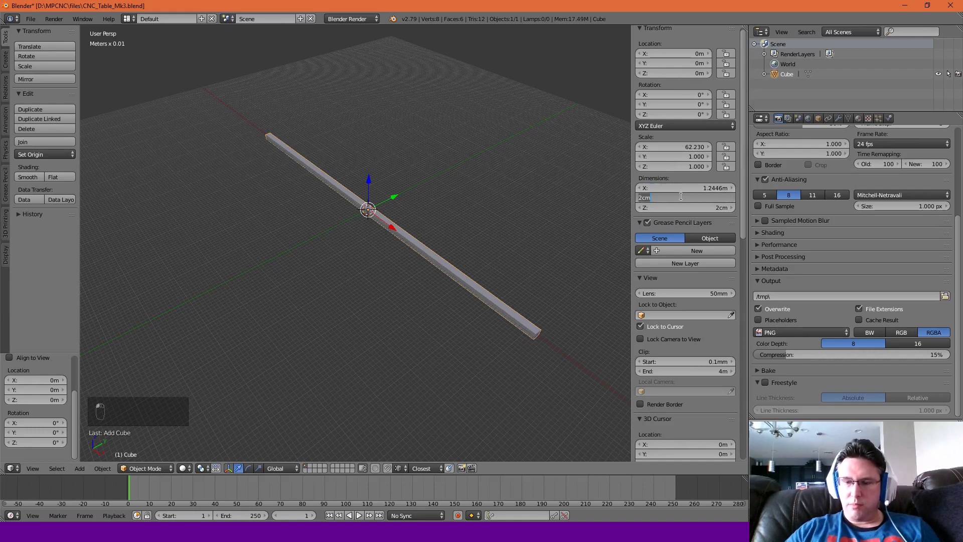
pyautogui.write('40')
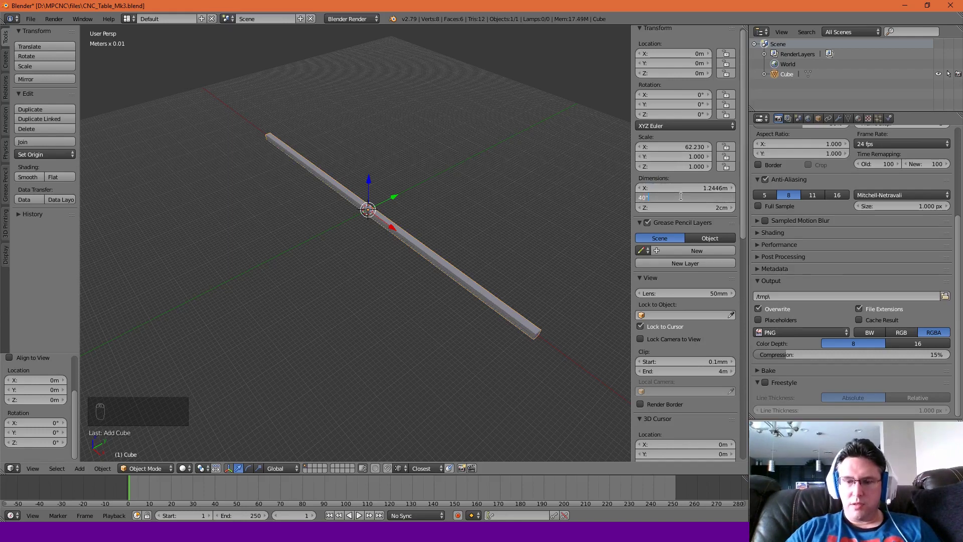
pyautogui.press('Return')
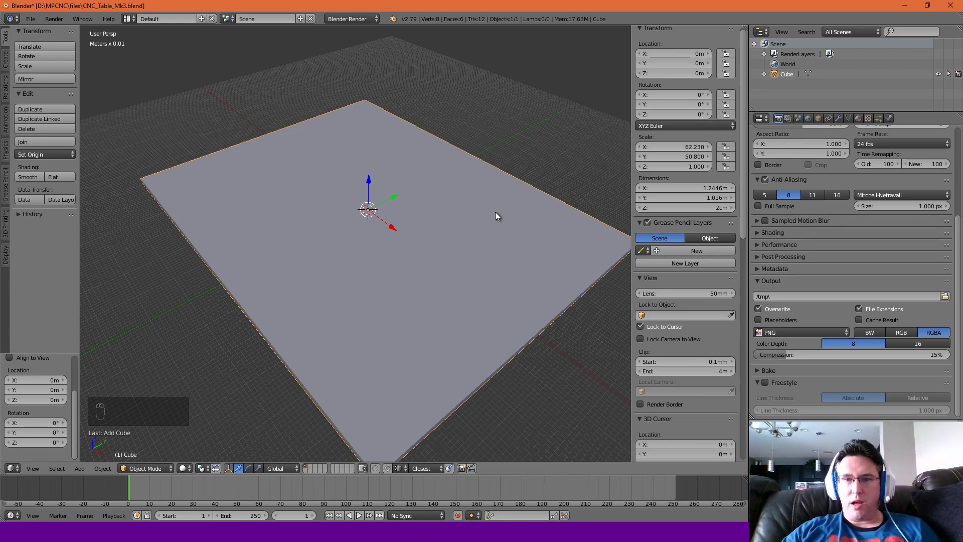
# Set the tabletop slab's Z dimension to 0.75 in.
pyautogui.click(666, 207)
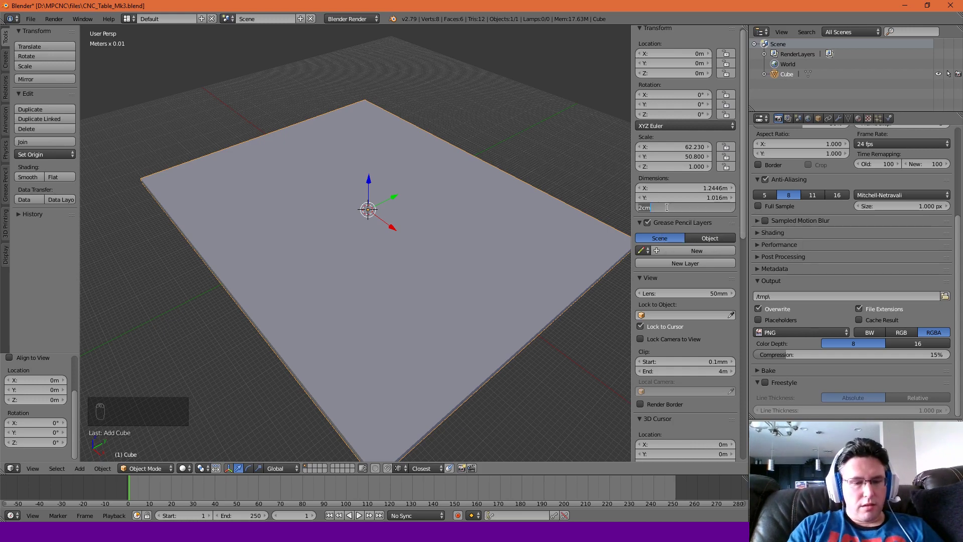
pyautogui.write('.7')
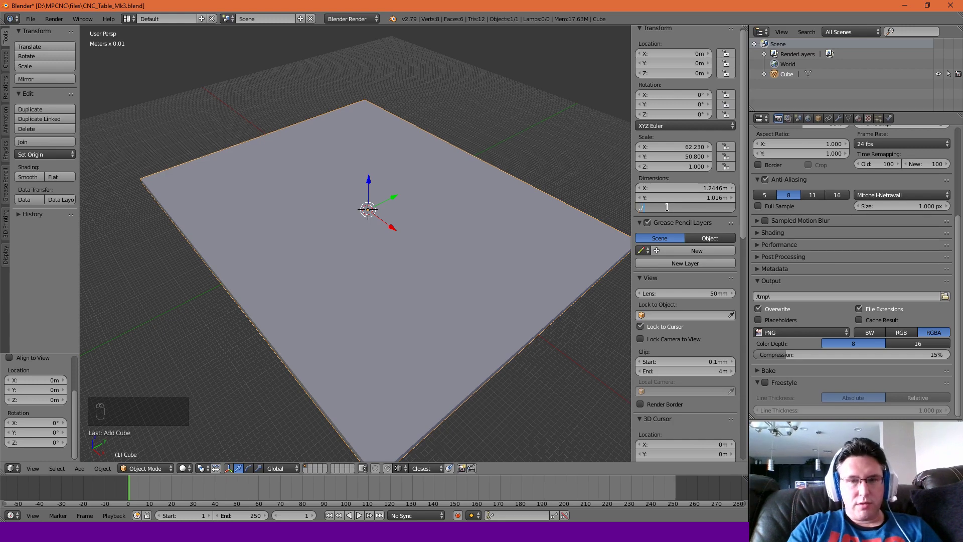
pyautogui.write('5in')
pyautogui.press('Return')
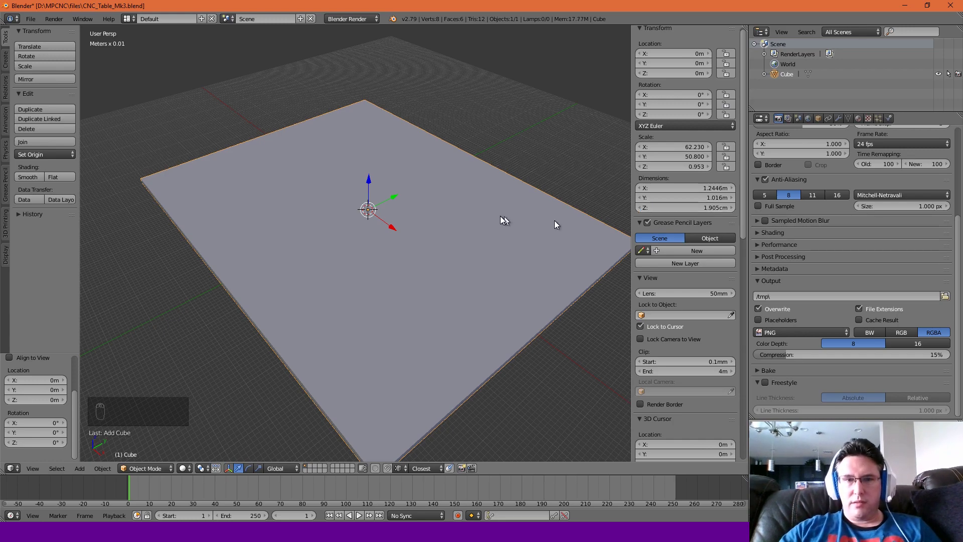
# Raise the tabletop slab about 1.6 cm along the Z axis.
pyautogui.moveTo(414, 273); pyautogui.dragTo(427, 254, button='middle')
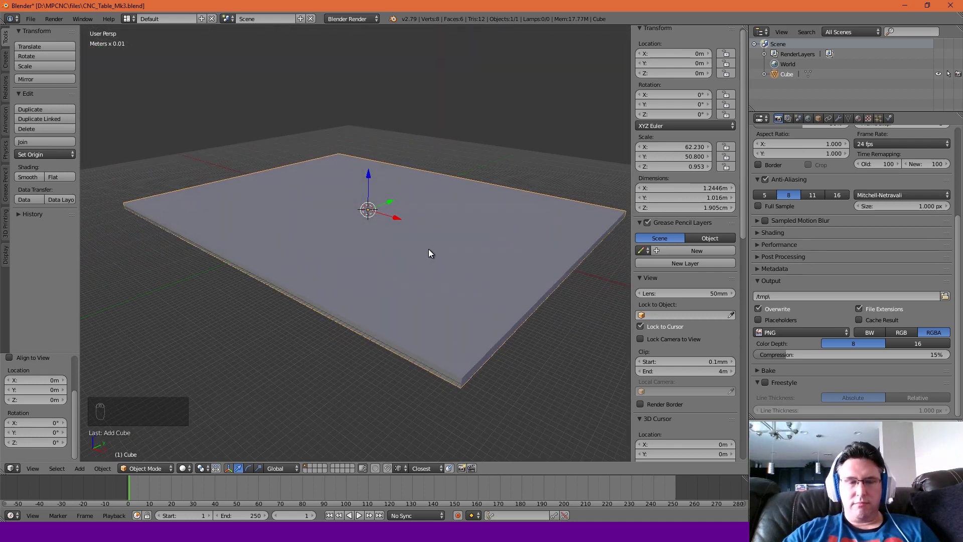
pyautogui.moveTo(429, 249)
pyautogui.mouseDown(button='middle')
pyautogui.moveTo(422, 237)
pyautogui.moveTo(413, 251)
pyautogui.moveTo(427, 237)
pyautogui.moveTo(441, 251)
pyautogui.mouseUp(button='middle')
pyautogui.scroll(-3, 418, 241)
pyautogui.scroll(-3, 422, 236)
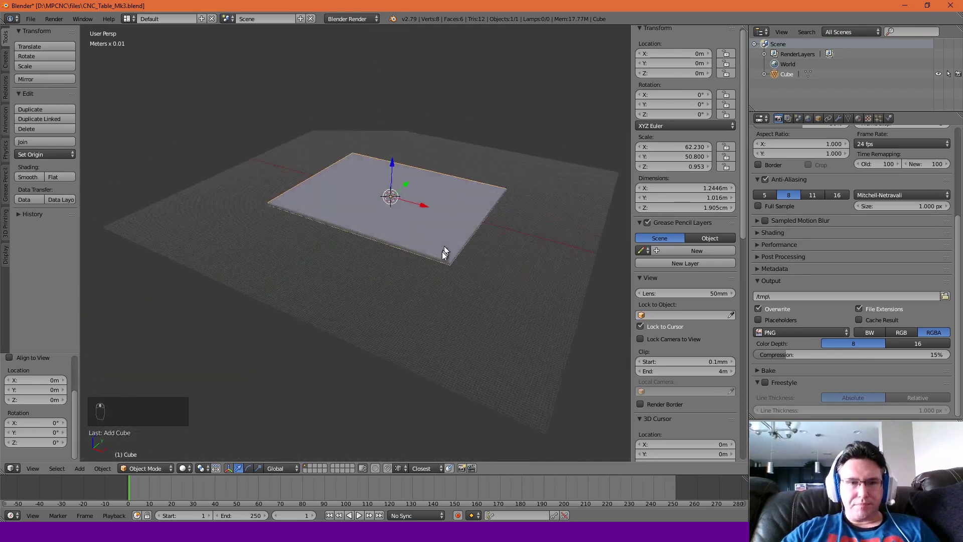
pyautogui.click(409, 212)
pyautogui.scroll(3, 410, 212)
pyautogui.moveTo(409, 212); pyautogui.dragTo(390, 219, button='middle')
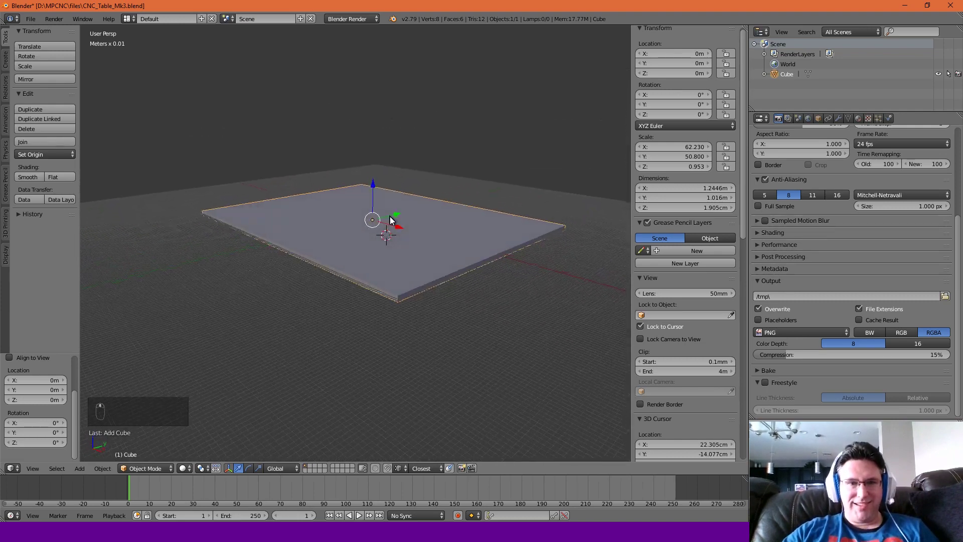
pyautogui.moveTo(373, 183); pyautogui.dragTo(372, 179)
pyautogui.moveTo(379, 184); pyautogui.dragTo(402, 236, button='middle')
# Place the 3D cursor on the tabletop at about X 24.7 cm, Y -15.2 cm and add a second cube there.
pyautogui.click(369, 280)
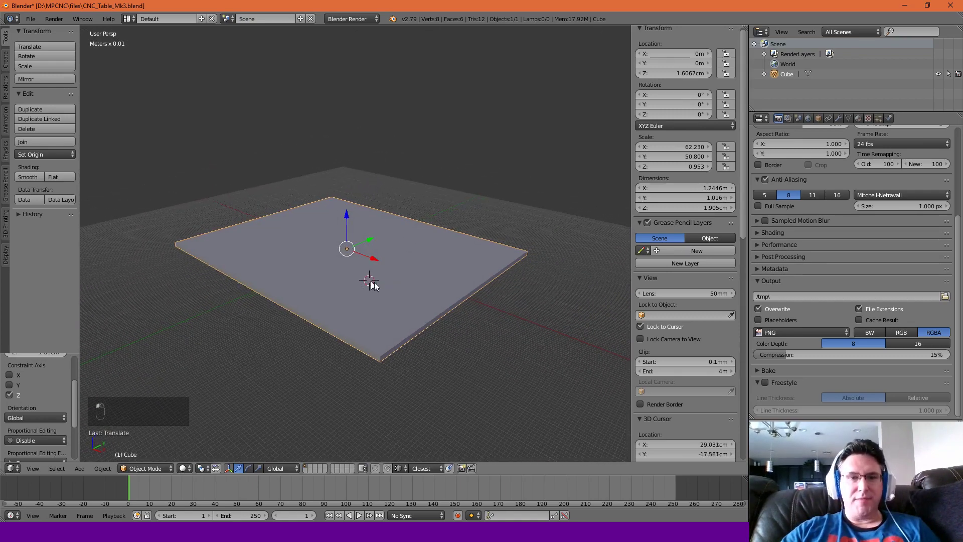
pyautogui.click(370, 279)
pyautogui.moveTo(370, 279); pyautogui.dragTo(377, 284, button='middle')
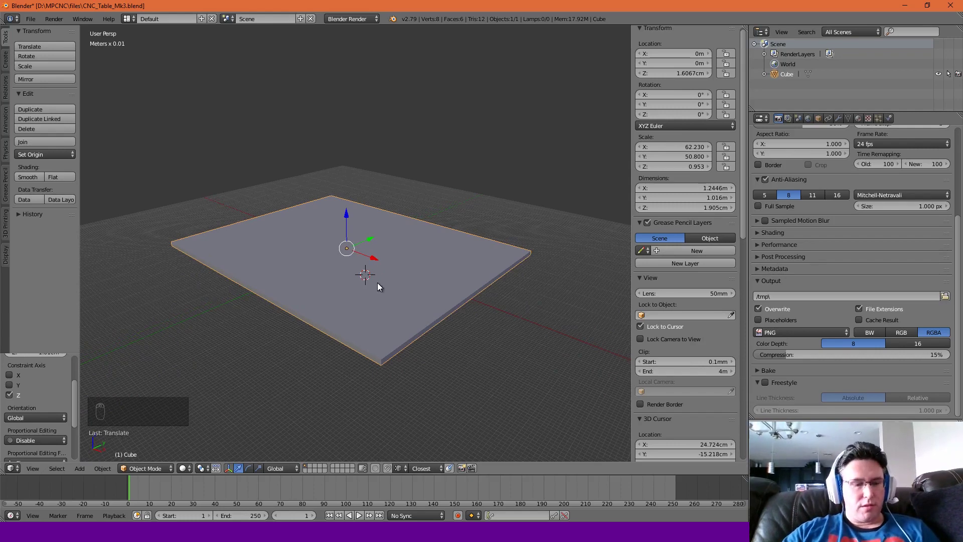
pyautogui.hotkey('shift', 'a')
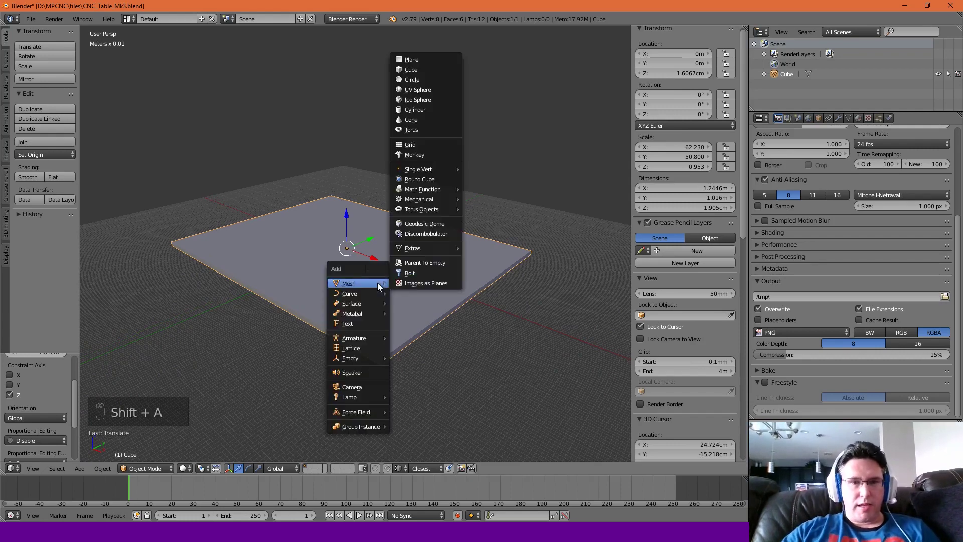
pyautogui.click(416, 71)
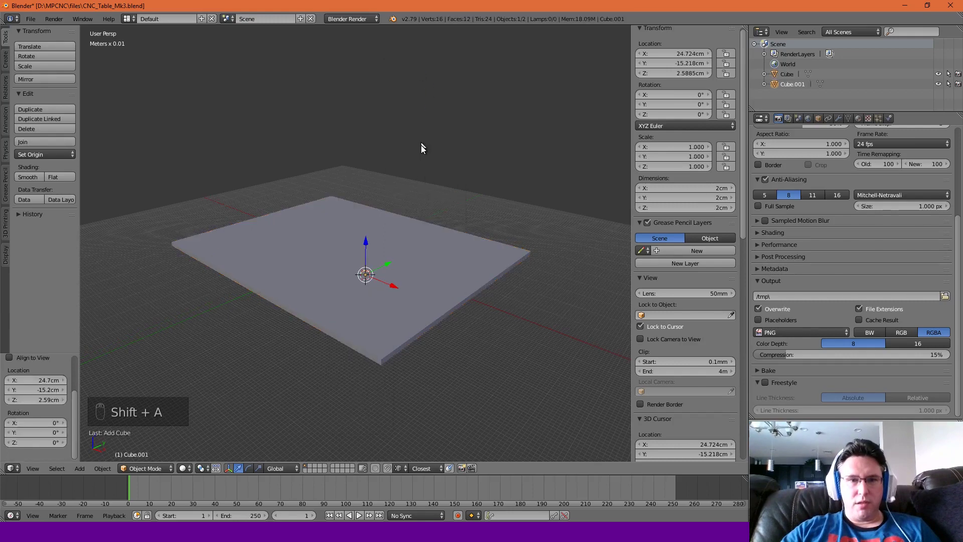
# Set the new cube's X and Y dimensions to 3.5 in each.
pyautogui.click(699, 187)
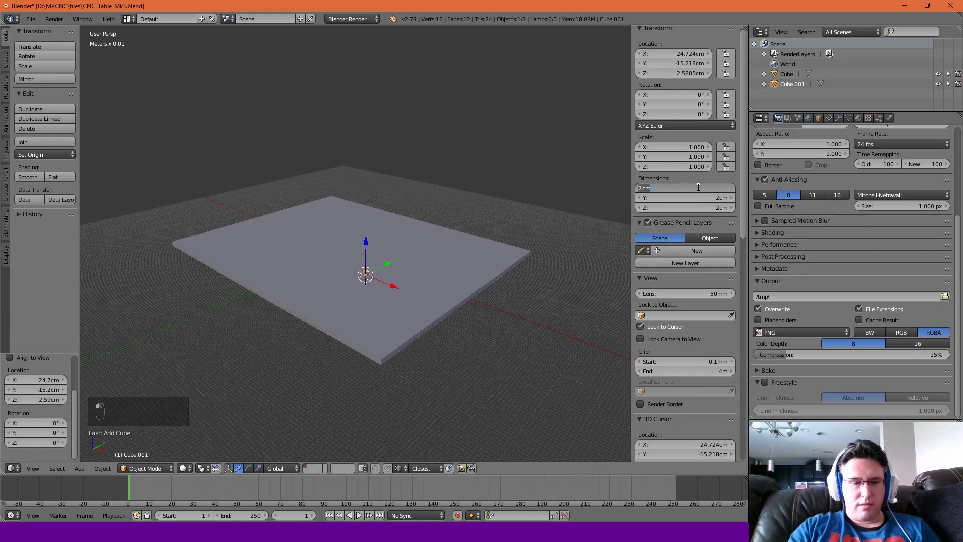
pyautogui.write('3.5in')
pyautogui.press('Return')
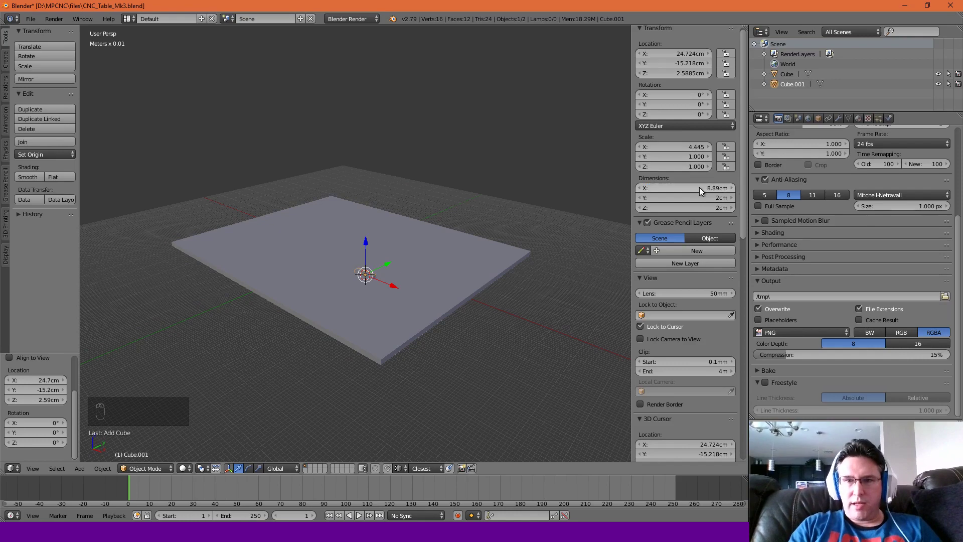
pyautogui.click(699, 194)
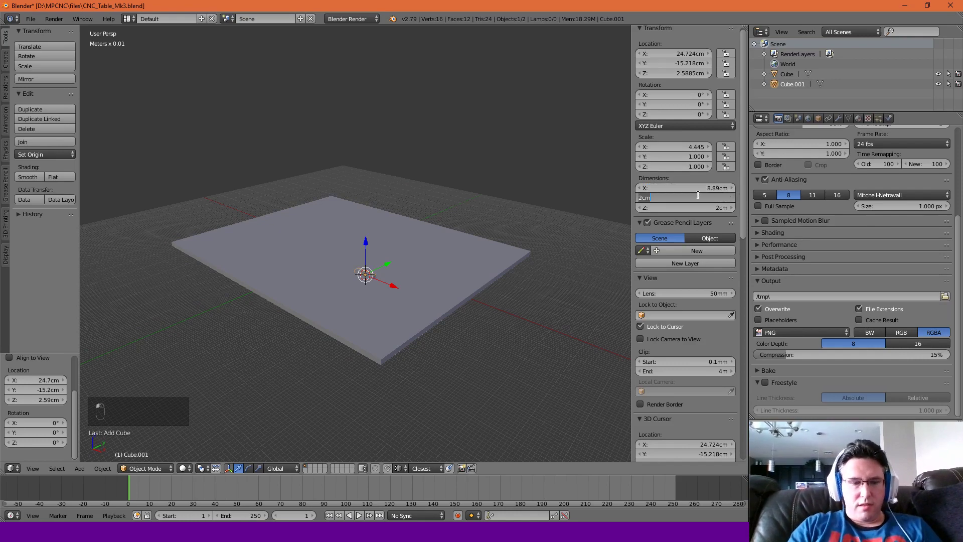
pyautogui.write('3.5')
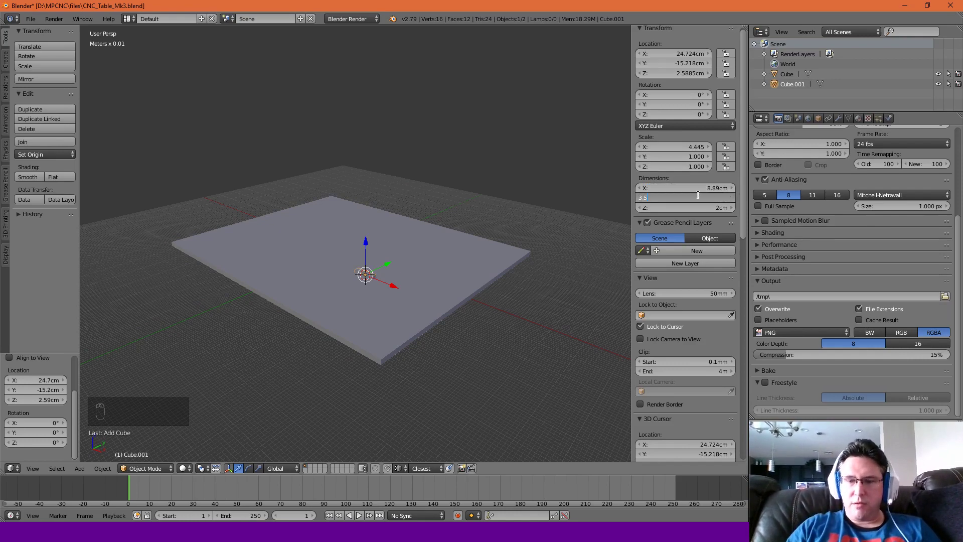
pyautogui.write('in')
pyautogui.press('Return')
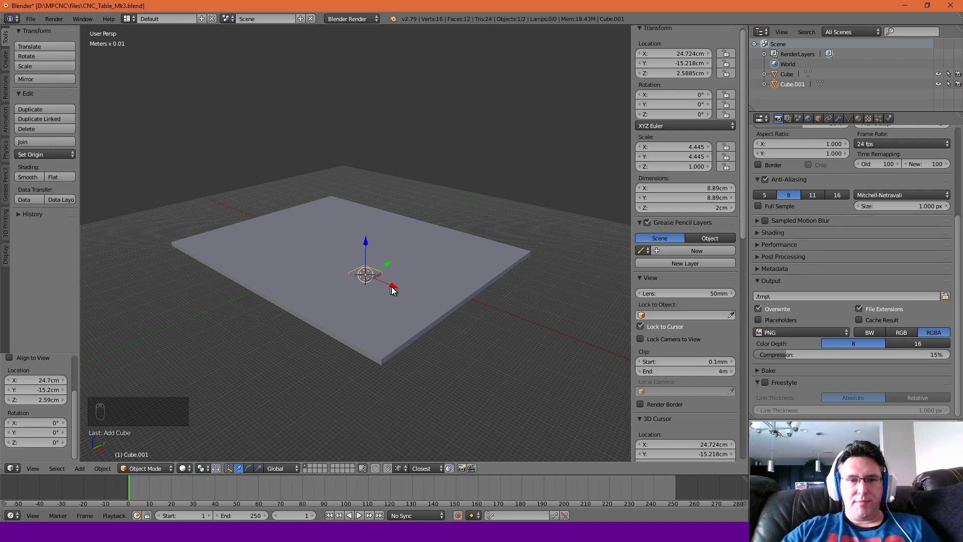
# Move the small block toward the tabletop's near corner, to about X 48.5 cm, Y -39.2 cm, Z 14 cm.
pyautogui.moveTo(394, 286); pyautogui.dragTo(411, 290)
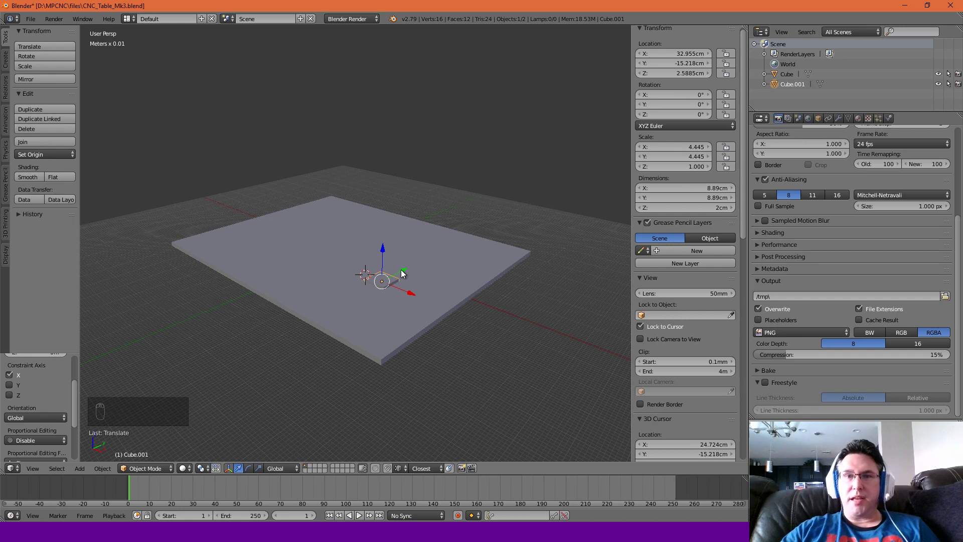
pyautogui.moveTo(401, 273); pyautogui.dragTo(393, 343)
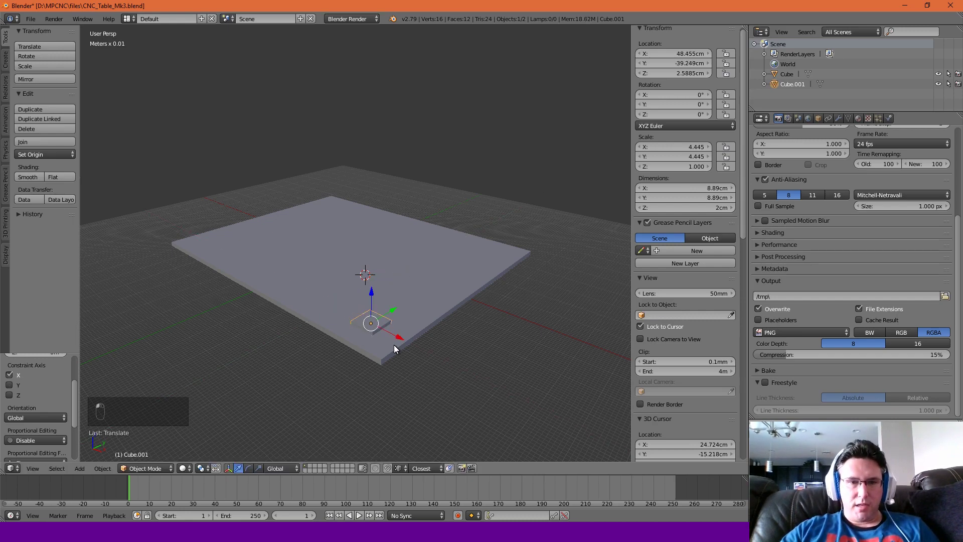
pyautogui.moveTo(373, 300); pyautogui.dragTo(372, 269)
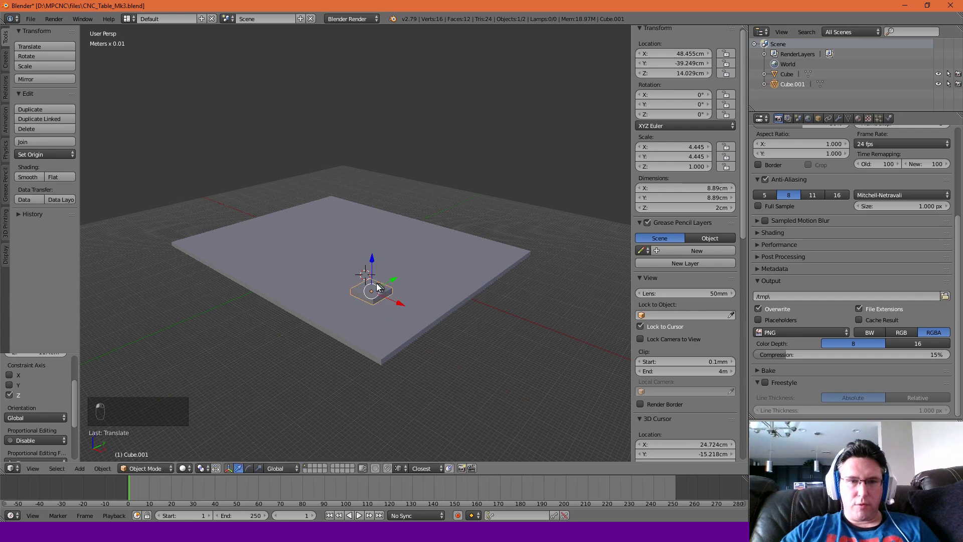
# Scale the block along Z into a table leg about 73 cm tall.
pyautogui.press('Tab')
pyautogui.press('Tab')
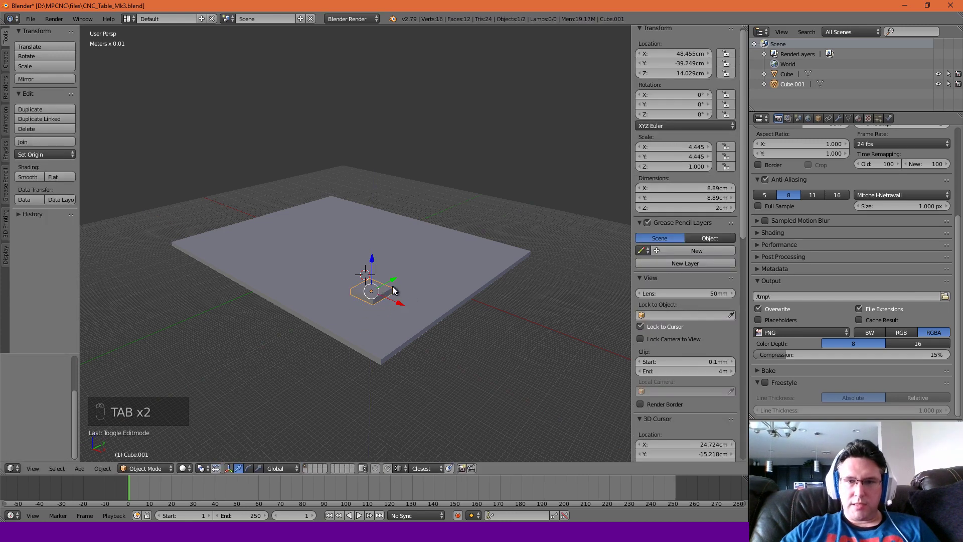
pyautogui.press('s')
pyautogui.press('z')
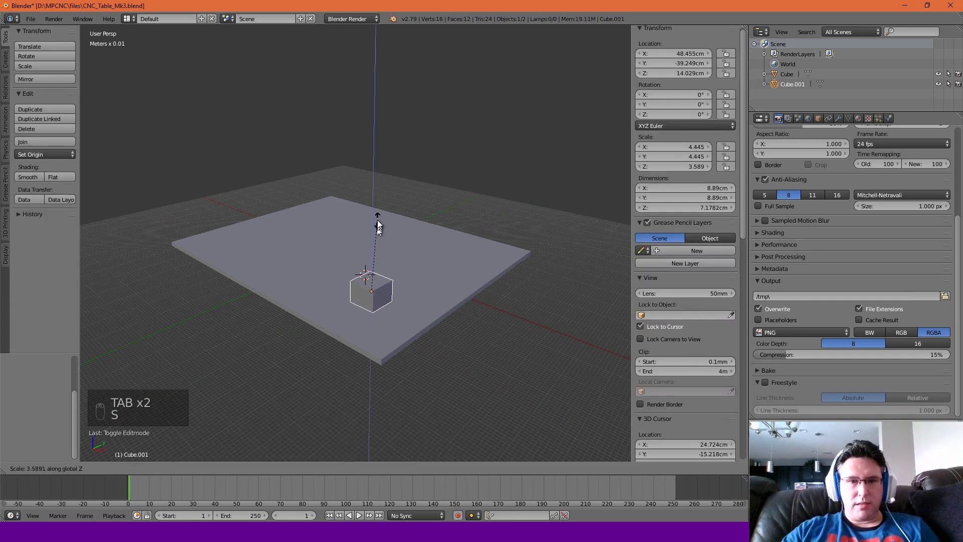
pyautogui.click(428, 49)
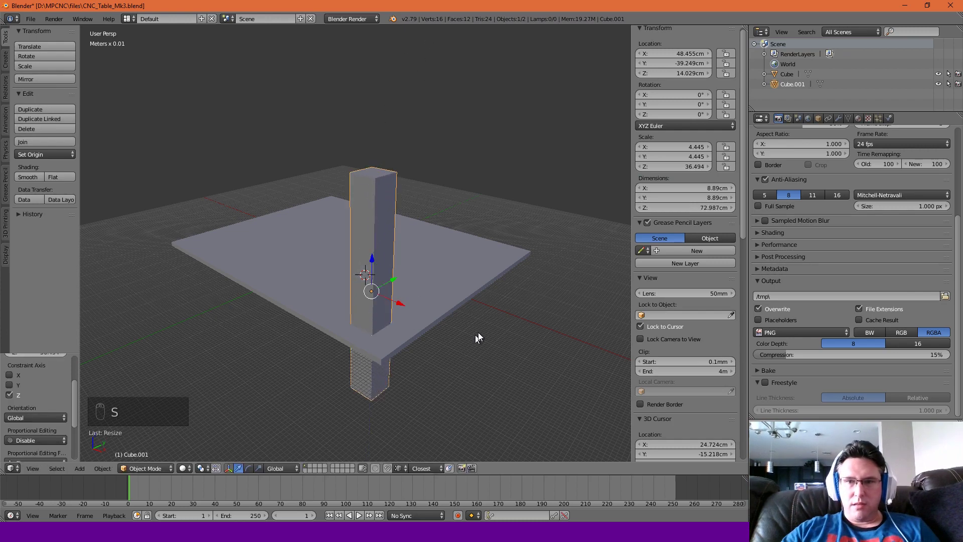
# Set the leg's Z dimension to 25.5 inches.
pyautogui.moveTo(394, 215); pyautogui.dragTo(414, 256, button='middle')
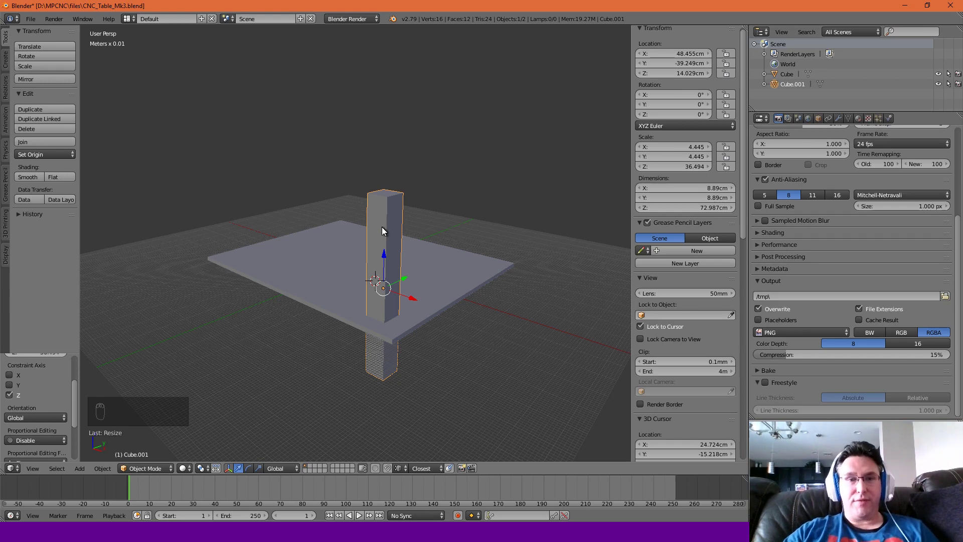
pyautogui.click(661, 206)
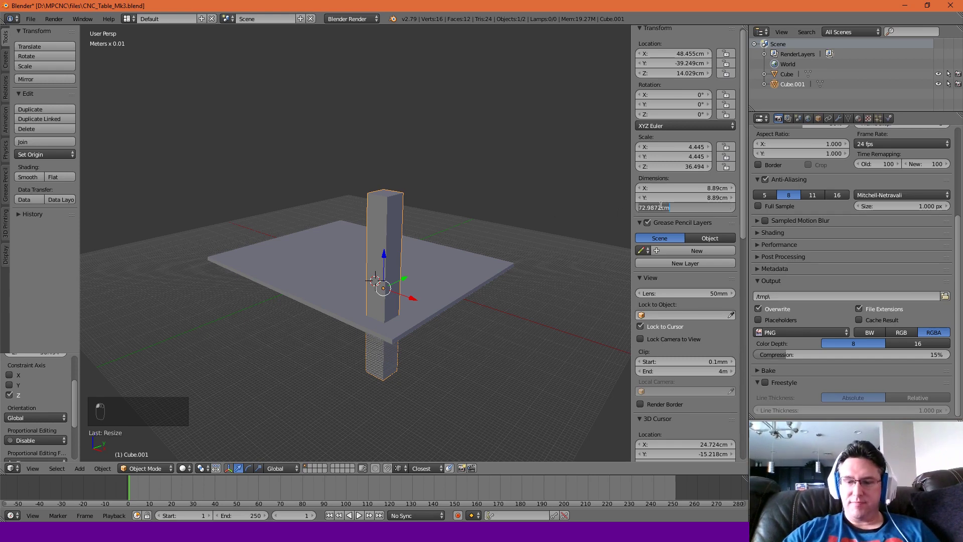
pyautogui.write('25.5"')
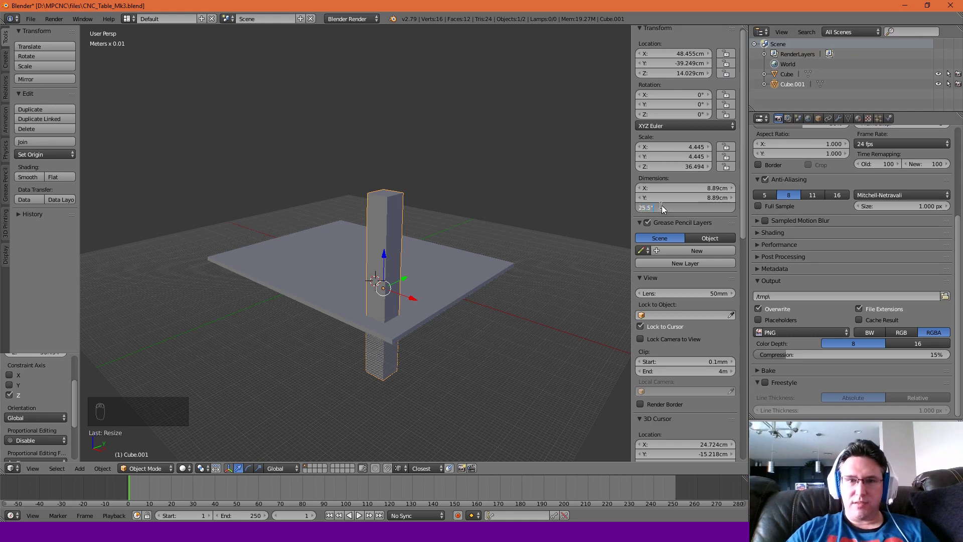
pyautogui.press('Return')
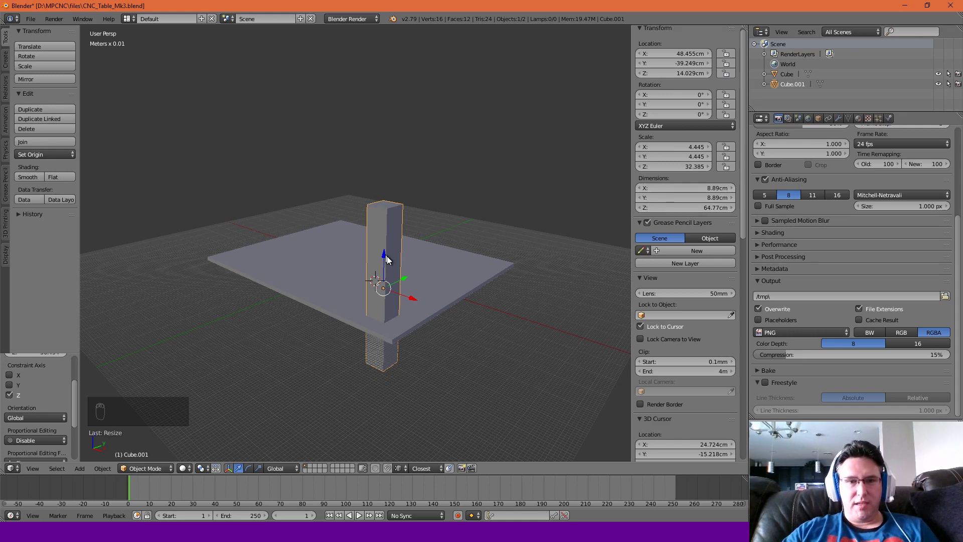
# Move the leg onto the tabletop's near corner, at about X 57.8 cm, Y -46.4 cm, Z 34.9 cm.
pyautogui.moveTo(386, 259); pyautogui.dragTo(396, 332)
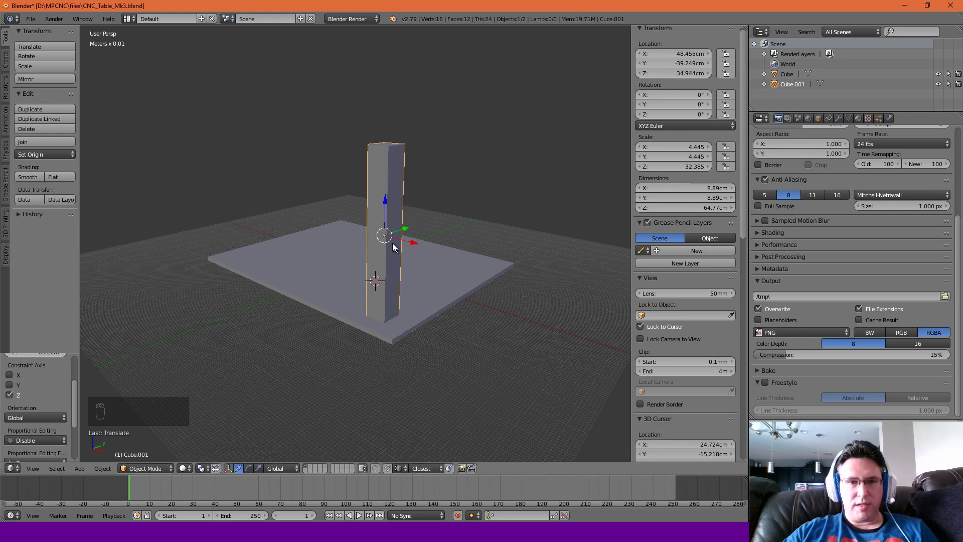
pyautogui.moveTo(414, 248); pyautogui.dragTo(396, 342)
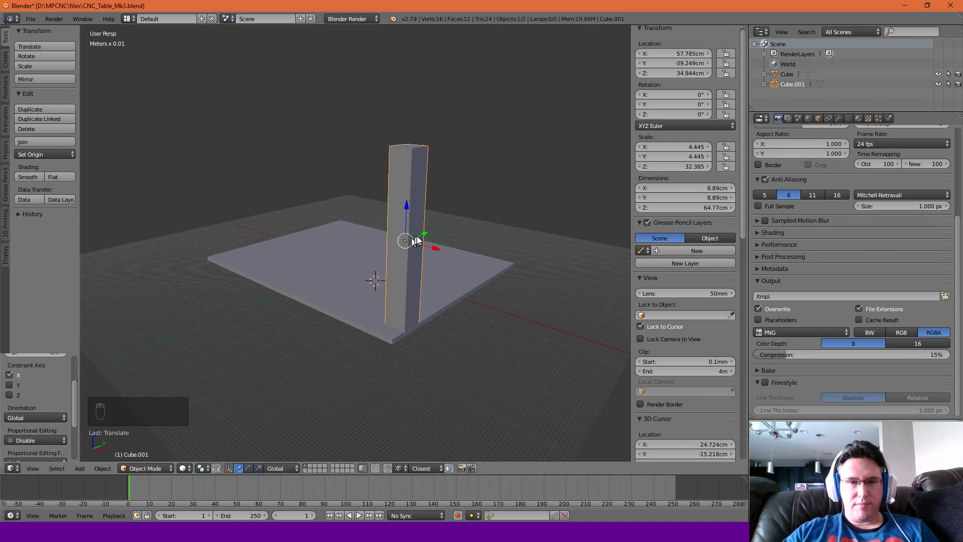
pyautogui.moveTo(419, 240); pyautogui.dragTo(394, 345)
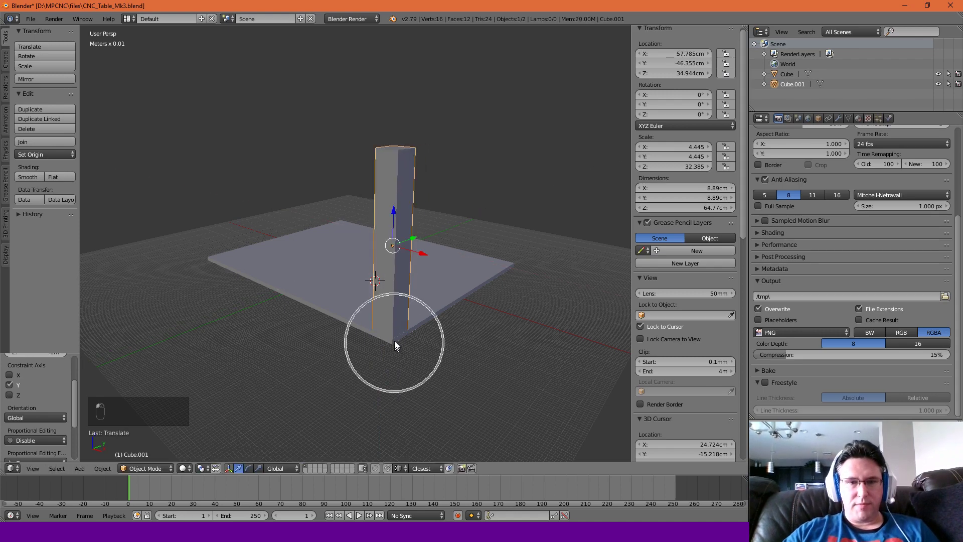
# Duplicate the leg along X to the other corner of the same tabletop edge, at about X -57.8 cm.
pyautogui.moveTo(390, 296); pyautogui.dragTo(456, 307, button='middle')
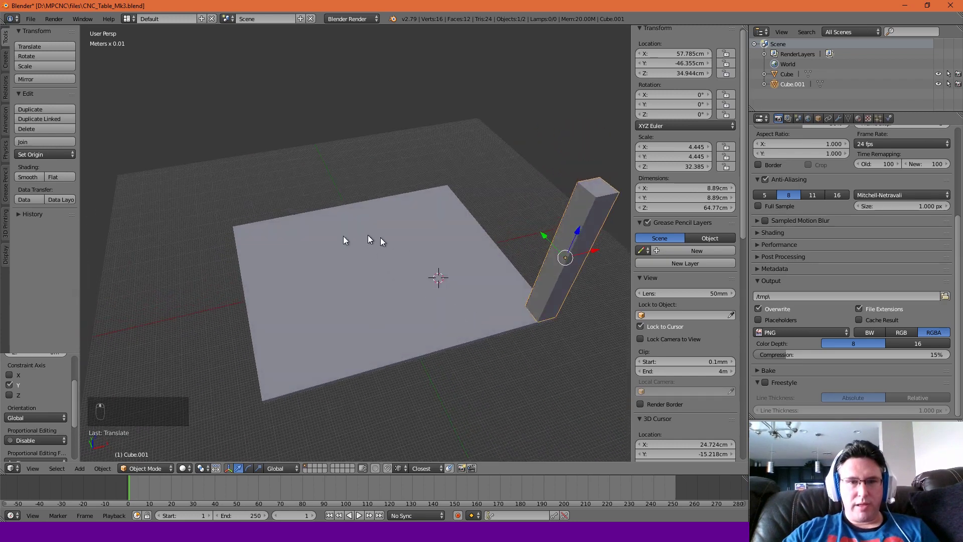
pyautogui.moveTo(392, 301); pyautogui.dragTo(406, 276, button='middle')
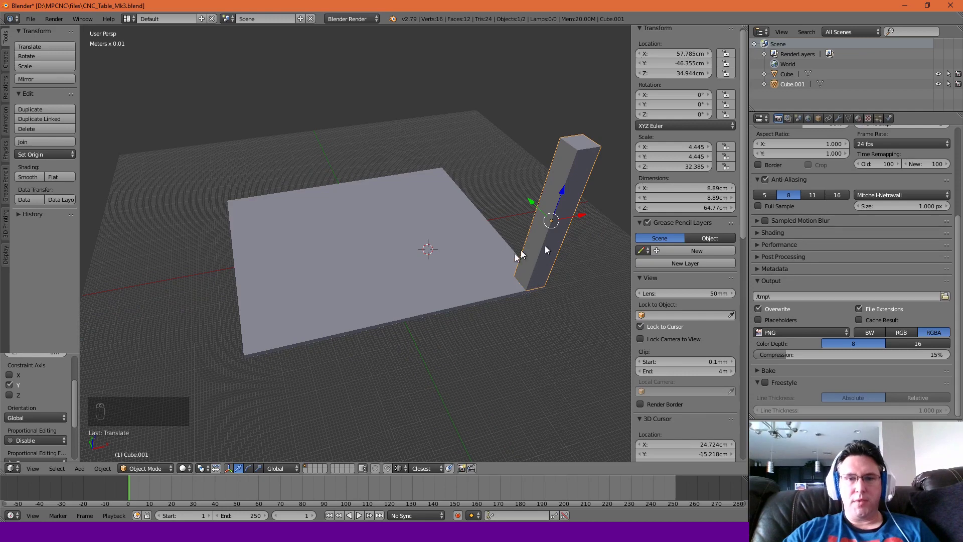
pyautogui.moveTo(377, 273); pyautogui.dragTo(398, 267, button='middle')
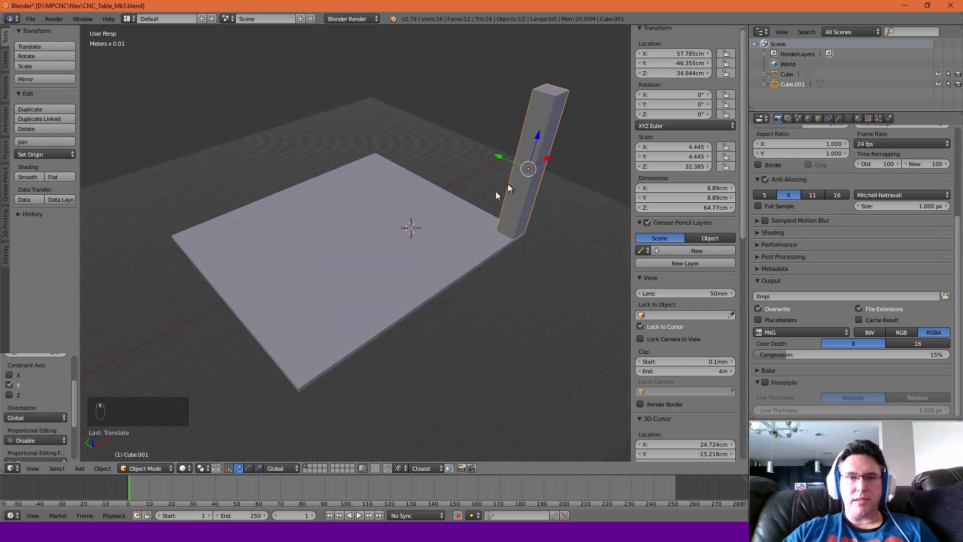
pyautogui.moveTo(520, 193); pyautogui.dragTo(507, 186, button='middle')
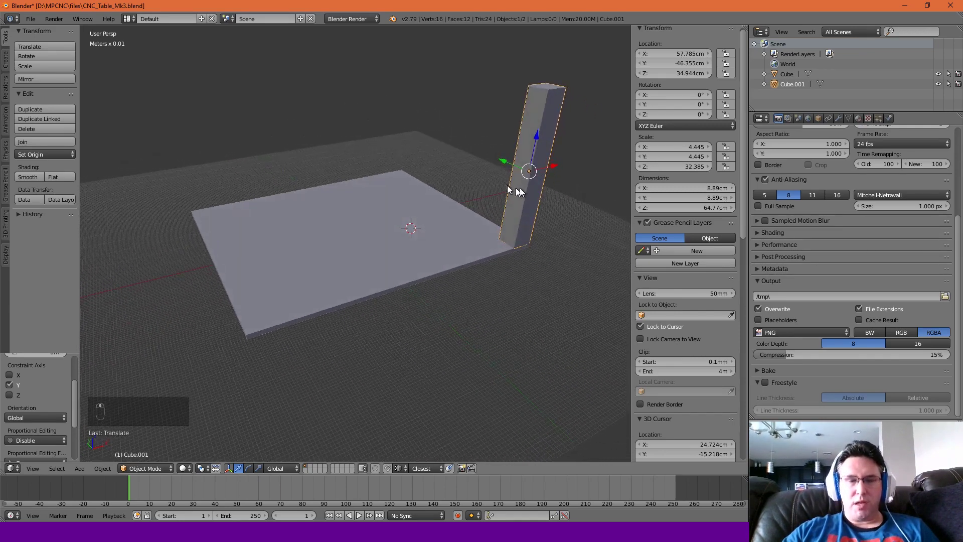
pyautogui.hotkey('ctrl', 'd')
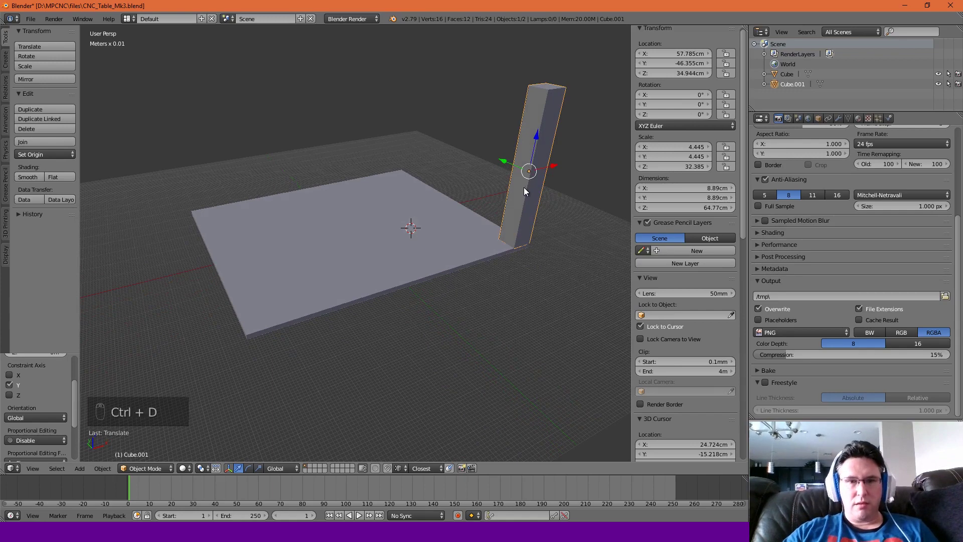
pyautogui.hotkey('shift', 'd')
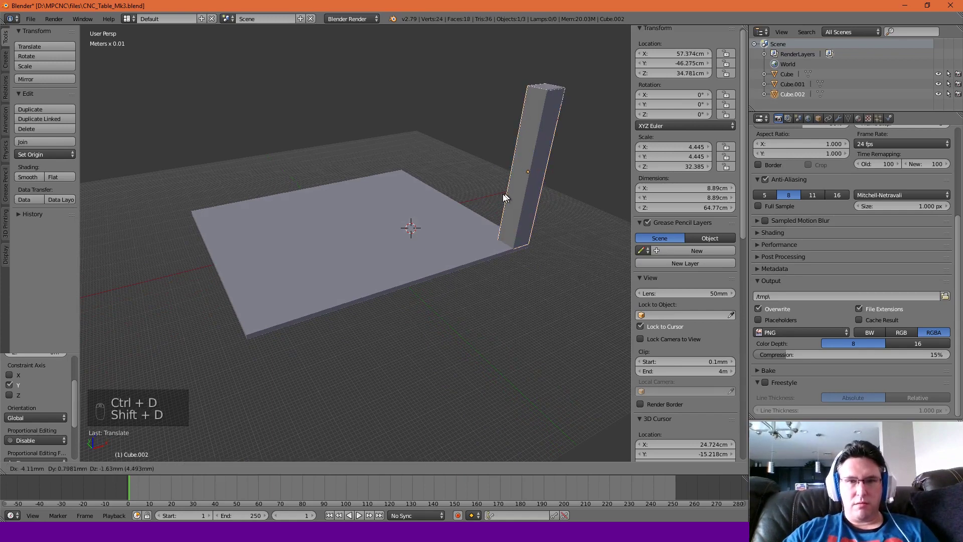
pyautogui.press('x')
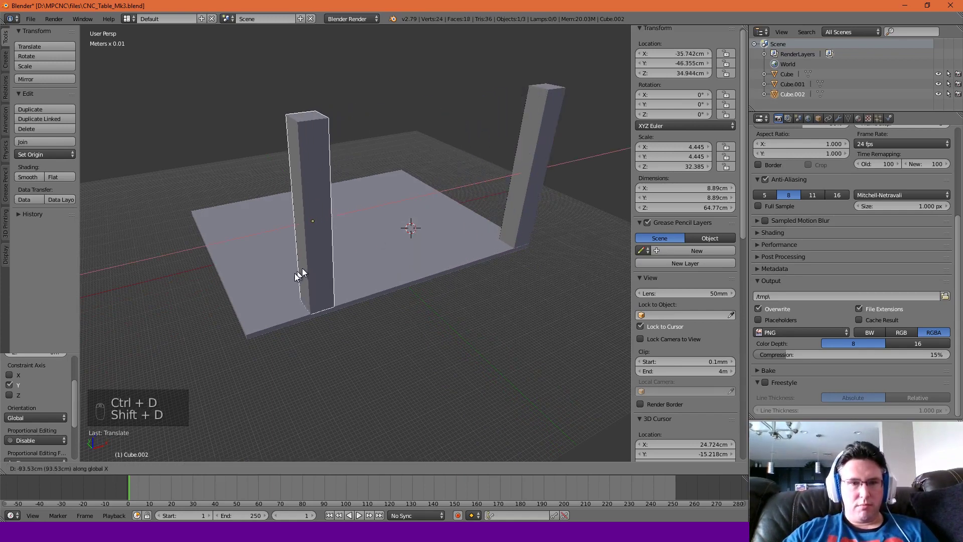
pyautogui.click(251, 325)
# Select both legs and duplicate them 92.7 cm along Y onto the two remaining tabletop corners.
pyautogui.moveTo(254, 299); pyautogui.dragTo(290, 284, button='middle')
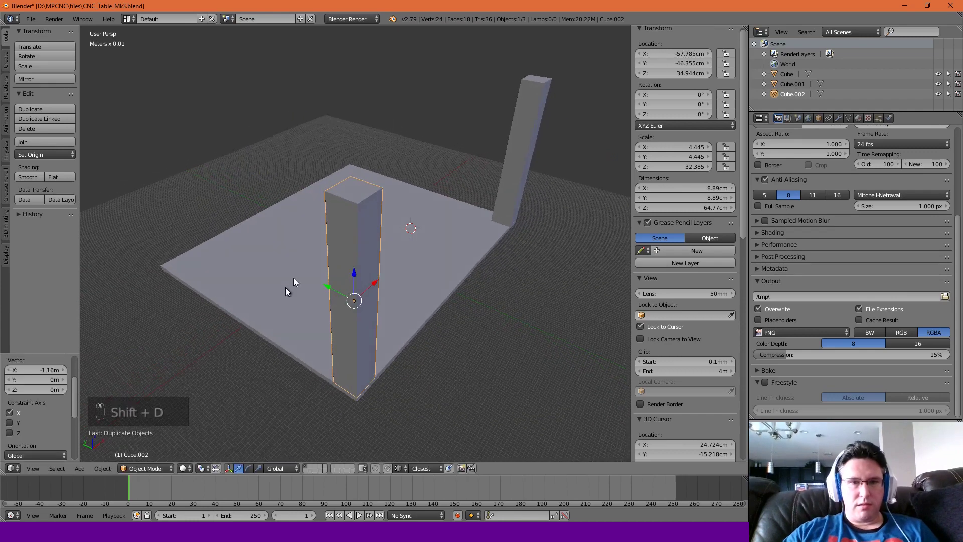
pyautogui.rightClick(511, 178)
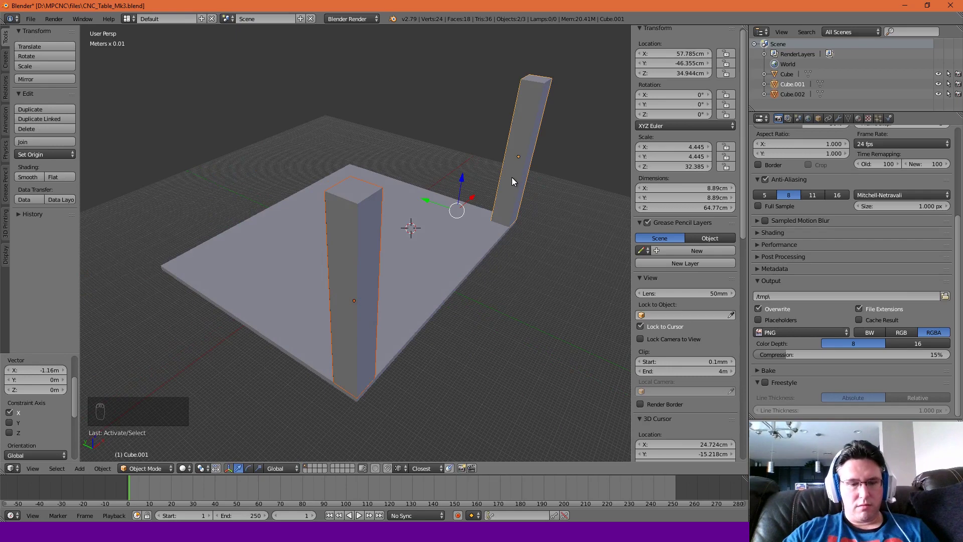
pyautogui.hotkey('ctrl', 'd')
pyautogui.press('y')
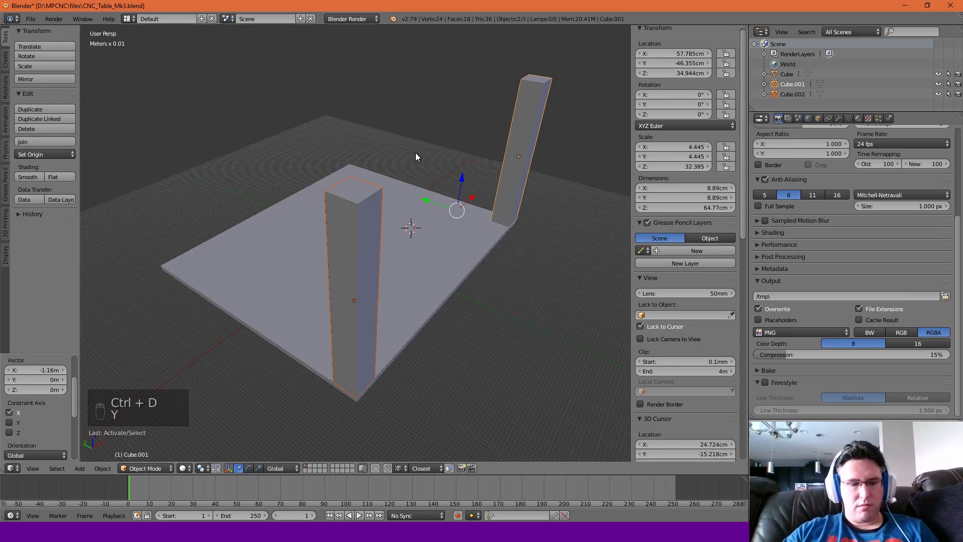
pyautogui.hotkey('shift', 'd')
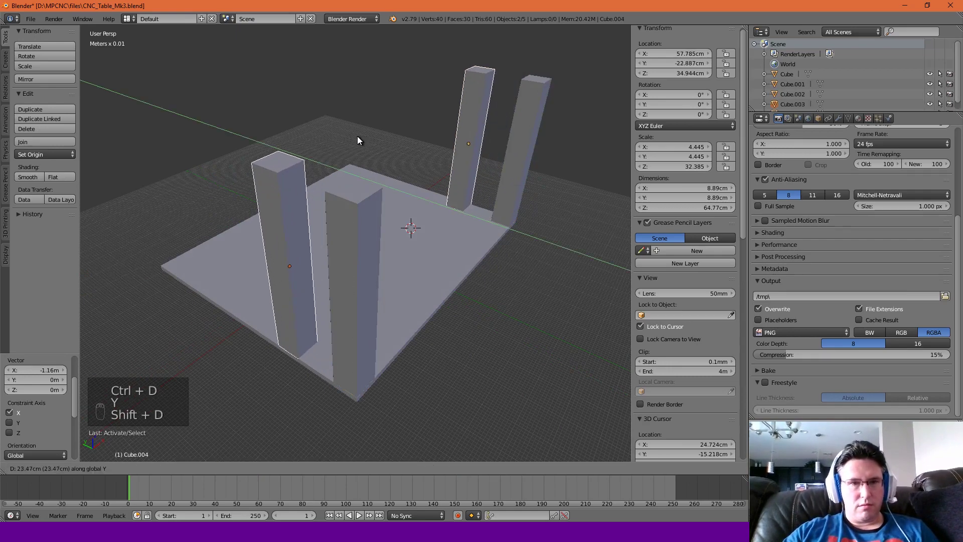
pyautogui.click(350, 160)
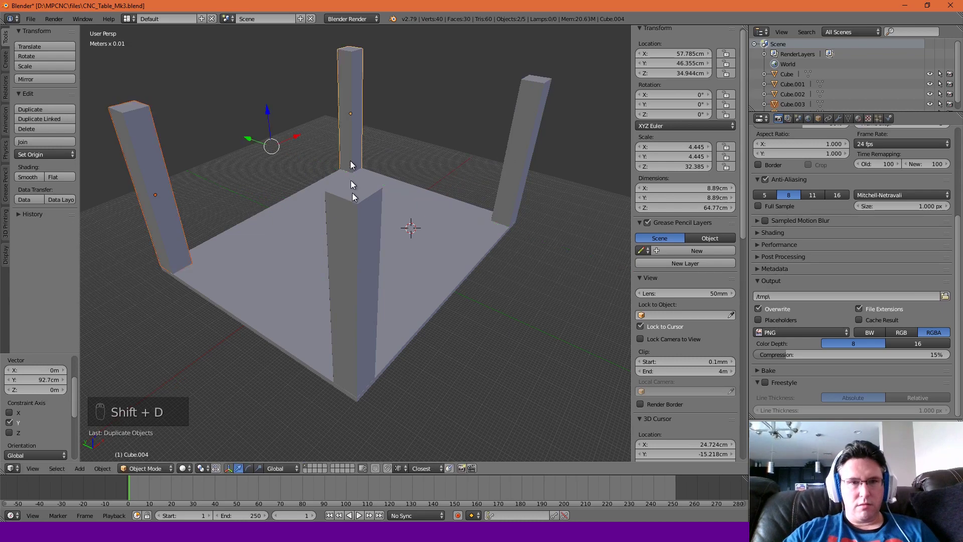
# Place the 3D cursor on the tabletop at about X 1.5 cm, Y 24.1 cm and add a cube there.
pyautogui.moveTo(353, 184); pyautogui.dragTo(338, 211, button='middle')
pyautogui.click(277, 252)
pyautogui.moveTo(276, 252); pyautogui.dragTo(329, 262, button='middle')
pyautogui.click(304, 280)
pyautogui.click(318, 261)
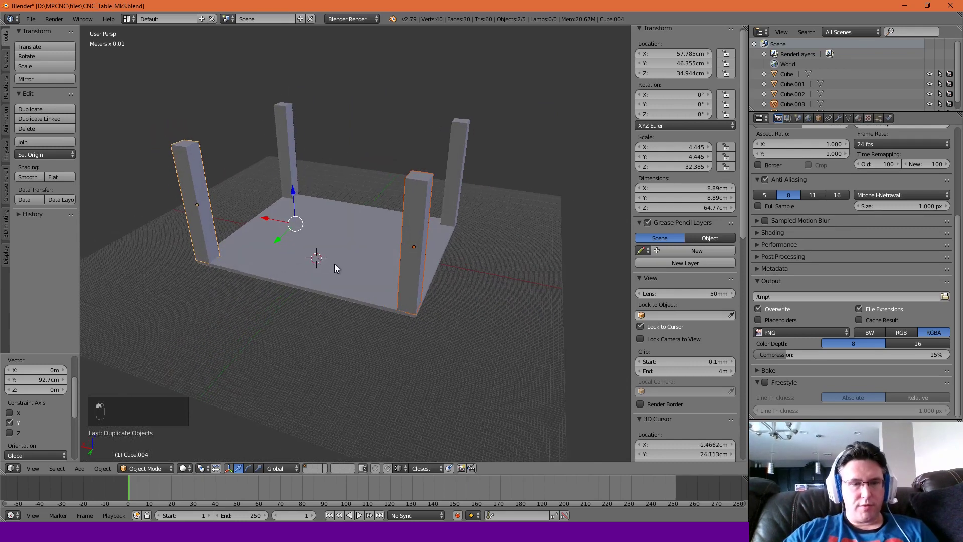
pyautogui.hotkey('shift', 'a')
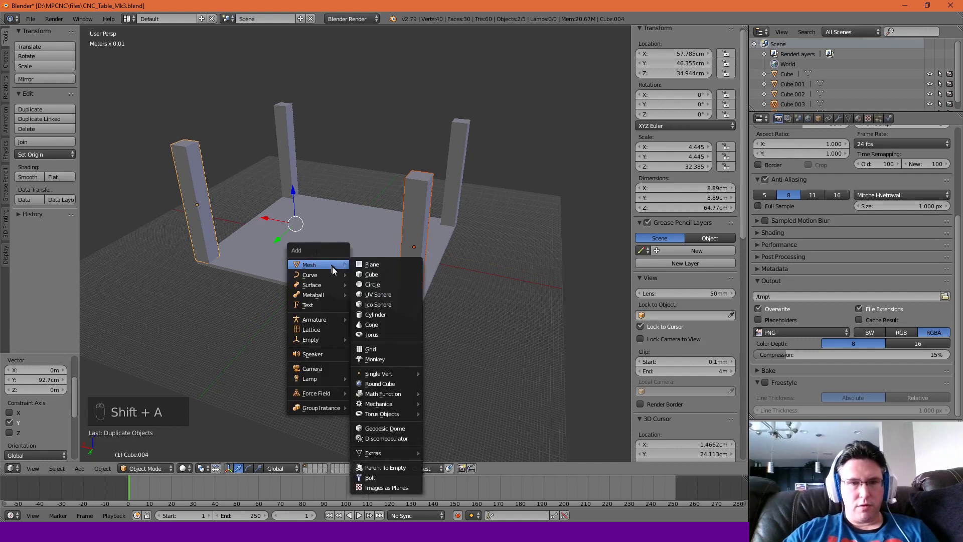
pyautogui.click(368, 272)
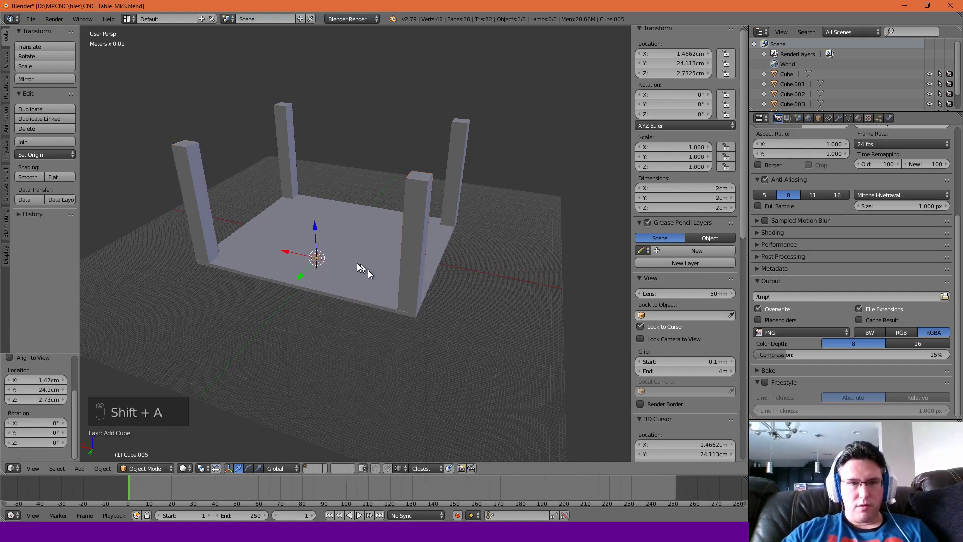
# Size the new cube as a rail, with dimensions X 40 inches, Y 1.5 inches and Z 3.5 inches.
pyautogui.click(675, 207)
pyautogui.write('3.5"')
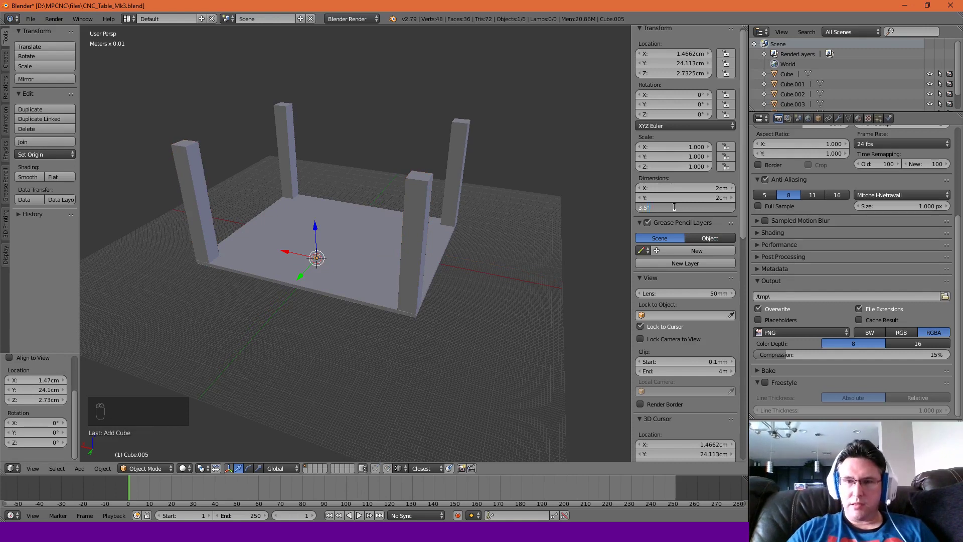
pyautogui.press('Return')
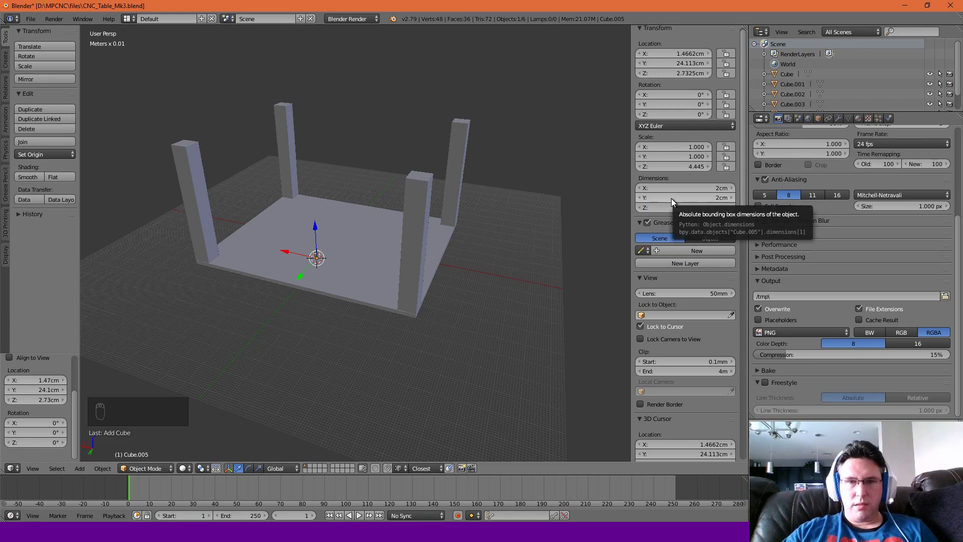
pyautogui.click(671, 197)
pyautogui.write('1.')
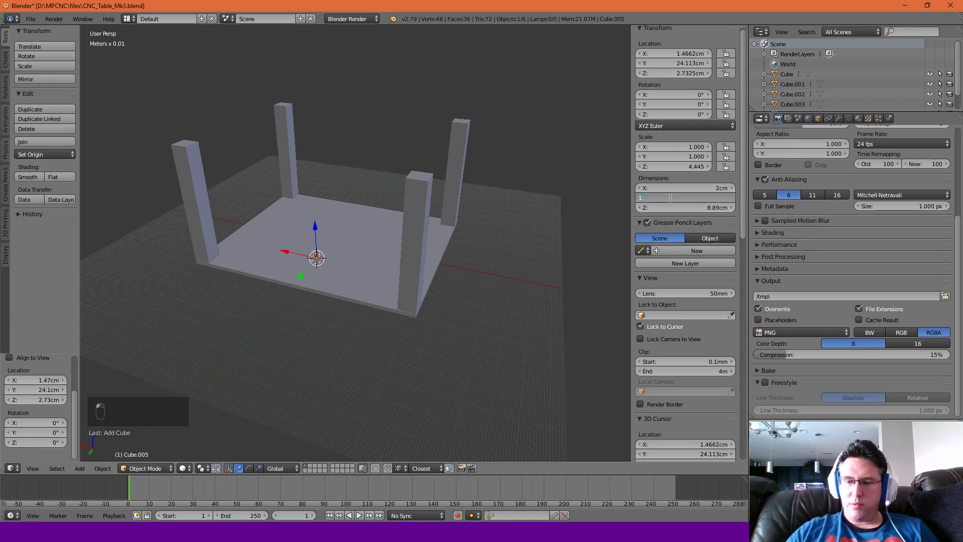
pyautogui.write('1.5"')
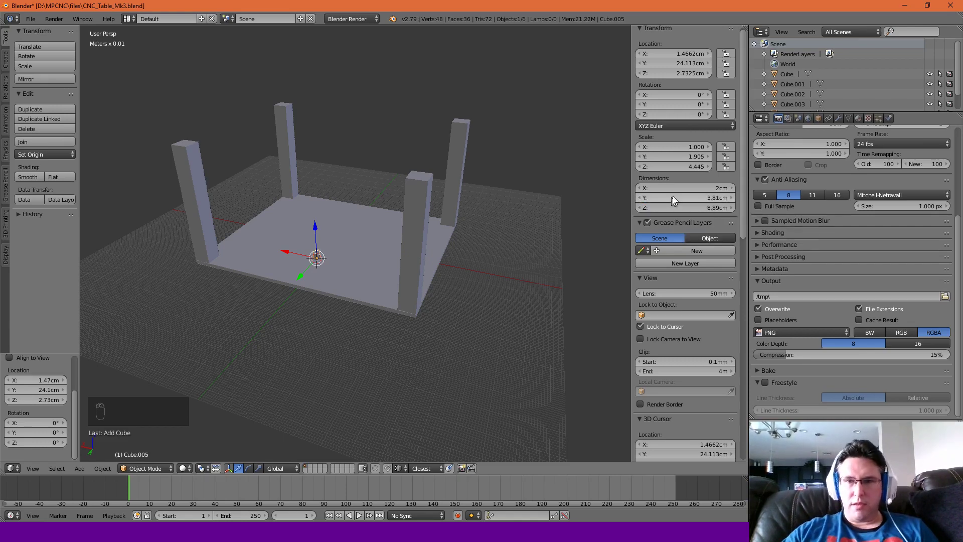
pyautogui.press('Return')
pyautogui.click(671, 189)
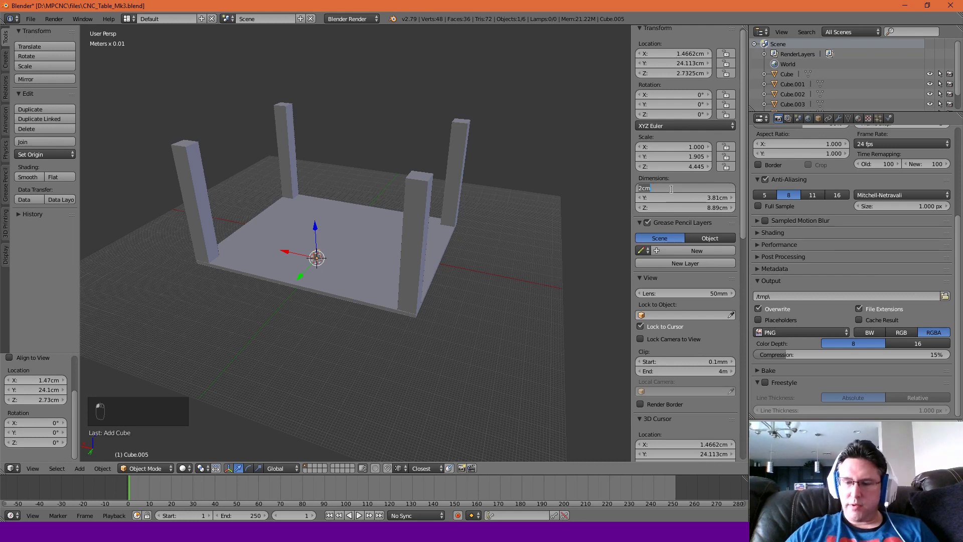
pyautogui.write('40"')
pyautogui.press('Return')
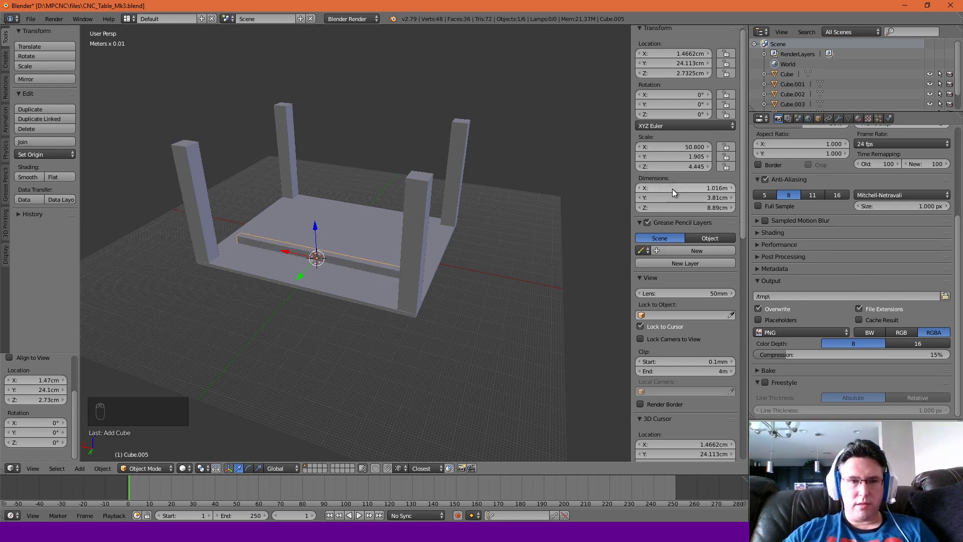
# Move the rail down onto the tabletop's edge between two legs, at about X -1 cm, Y 48.9 cm, Z 7 cm.
pyautogui.moveTo(330, 230); pyautogui.dragTo(313, 225, button='middle')
pyautogui.moveTo(313, 224); pyautogui.dragTo(321, 203)
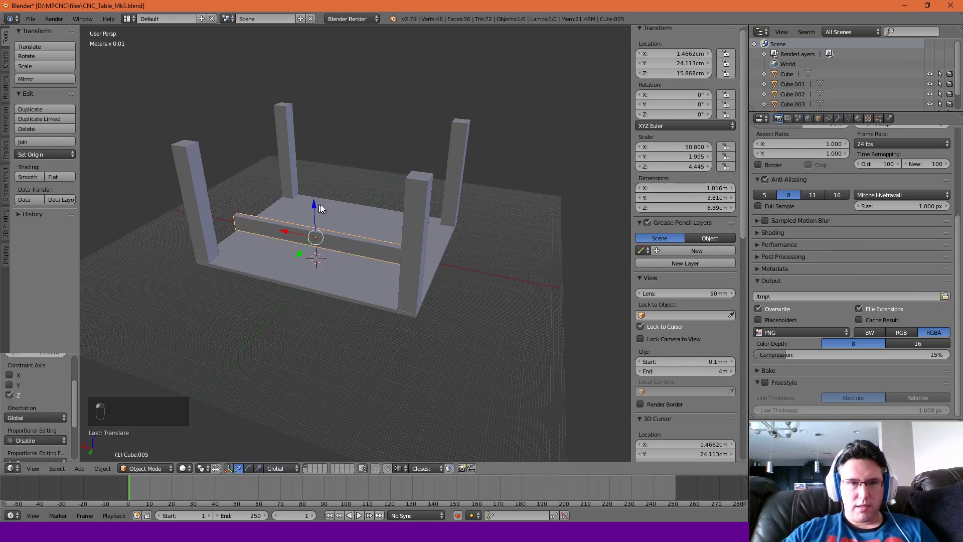
pyautogui.moveTo(321, 203); pyautogui.dragTo(365, 236, button='middle')
pyautogui.click(336, 244)
pyautogui.scroll(3, 338, 247)
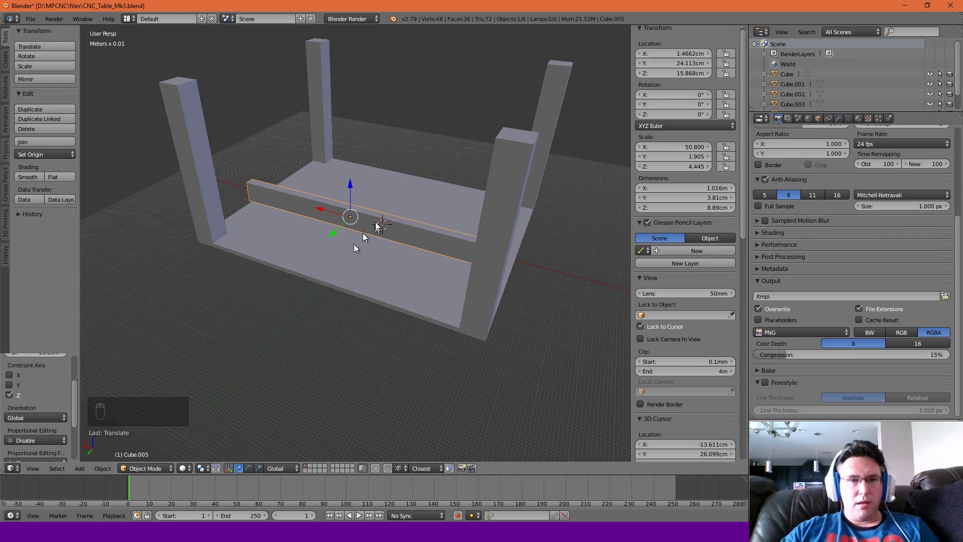
pyautogui.moveTo(334, 232); pyautogui.dragTo(215, 242)
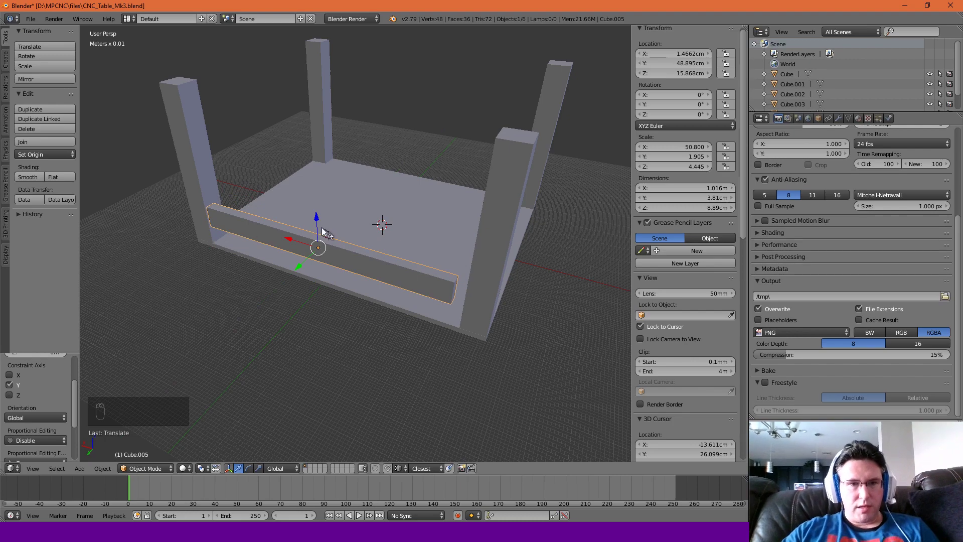
pyautogui.moveTo(316, 224); pyautogui.dragTo(215, 248)
pyautogui.moveTo(316, 256); pyautogui.dragTo(368, 277, button='middle')
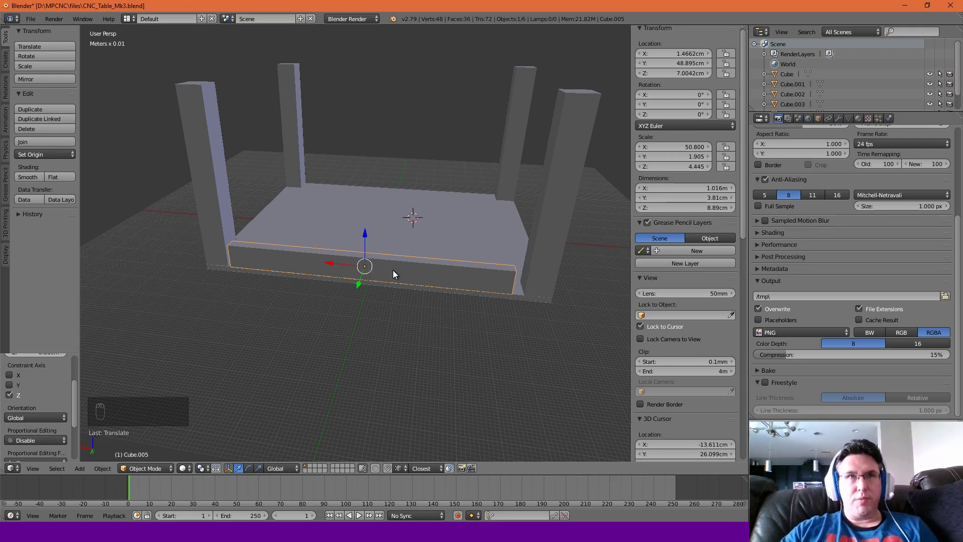
pyautogui.moveTo(330, 266)
pyautogui.mouseDown()
pyautogui.moveTo(348, 264)
pyautogui.moveTo(320, 264)
pyautogui.moveTo(336, 262)
pyautogui.mouseUp()
pyautogui.moveTo(209, 230); pyautogui.dragTo(216, 236, button='middle')
# Place the 3D cursor on the leg beside the rail's end, at about X 54.5 cm, Y 50.8 cm.
pyautogui.click(542, 259)
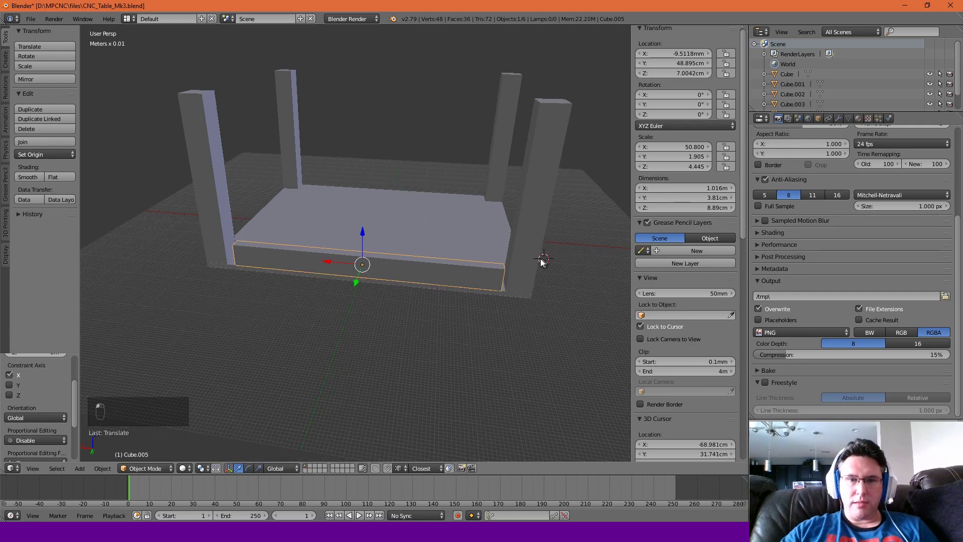
pyautogui.click(221, 247)
pyautogui.scroll(2, 221, 247)
pyautogui.scroll(3, 221, 248)
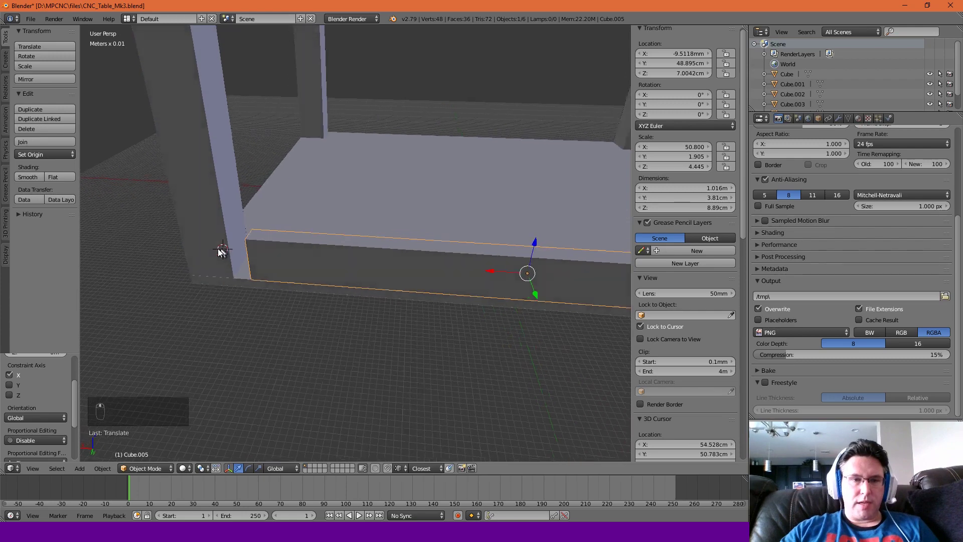
pyautogui.moveTo(211, 245); pyautogui.dragTo(264, 258, button='middle')
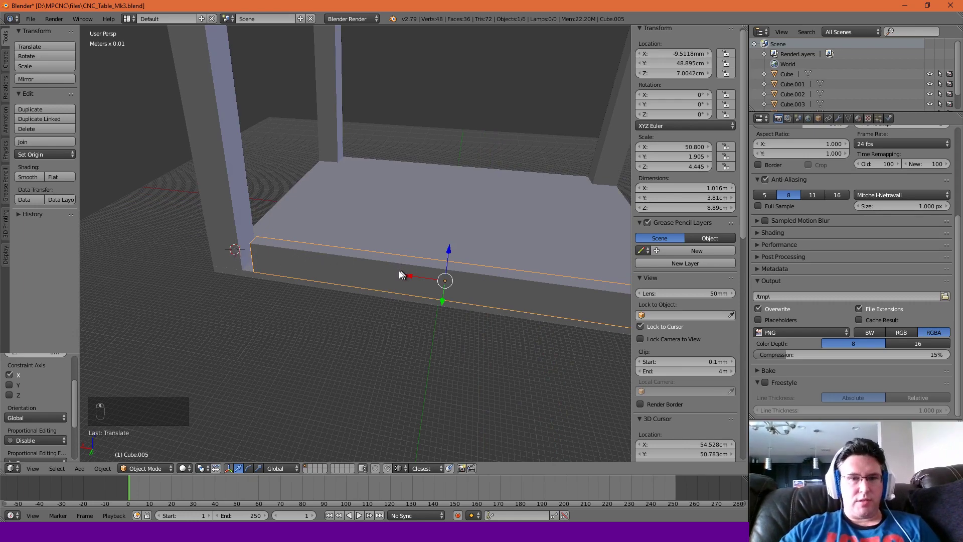
# Slide the rail along X to about 2.5 cm and place the 3D cursor at its end, about X 53.2 cm, Y 50.8 cm.
pyautogui.moveTo(401, 265); pyautogui.dragTo(261, 224, button='middle')
pyautogui.click(218, 216)
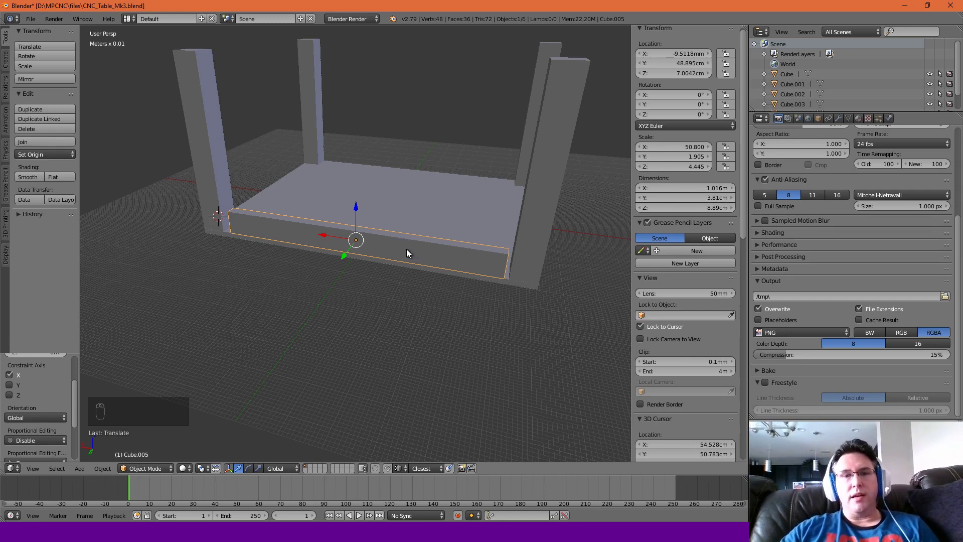
pyautogui.moveTo(401, 250); pyautogui.dragTo(290, 243, button='middle')
pyautogui.moveTo(345, 255); pyautogui.dragTo(246, 249)
pyautogui.click(245, 249)
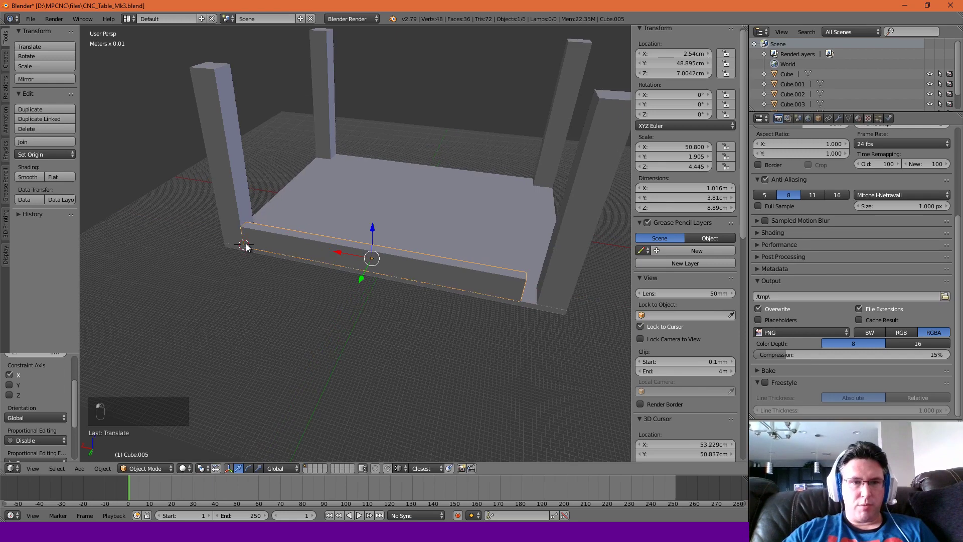
# Adjust the rail along X to about 5.1 cm so that its end overlaps the adjacent leg.
pyautogui.scroll(5, 246, 249)
pyautogui.scroll(-5, 246, 247)
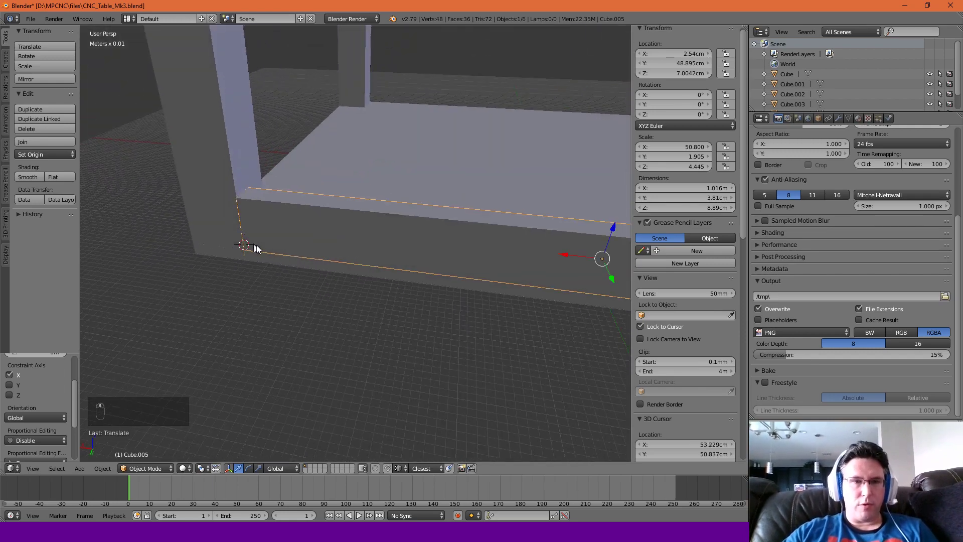
pyautogui.scroll(-1, 288, 256)
pyautogui.moveTo(439, 255)
pyautogui.mouseDown()
pyautogui.moveTo(431, 250)
pyautogui.moveTo(459, 254)
pyautogui.moveTo(432, 249)
pyautogui.mouseUp()
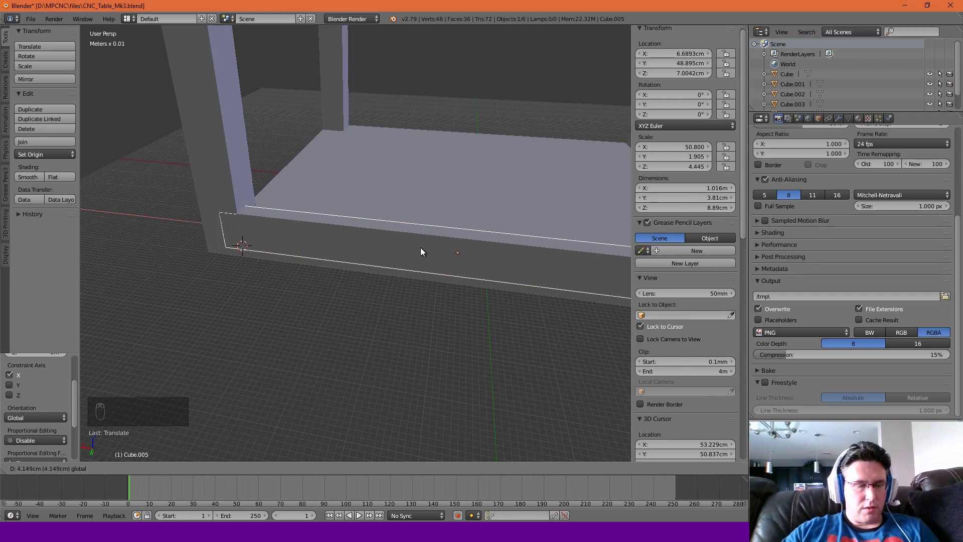
pyautogui.moveTo(422, 248); pyautogui.dragTo(423, 247)
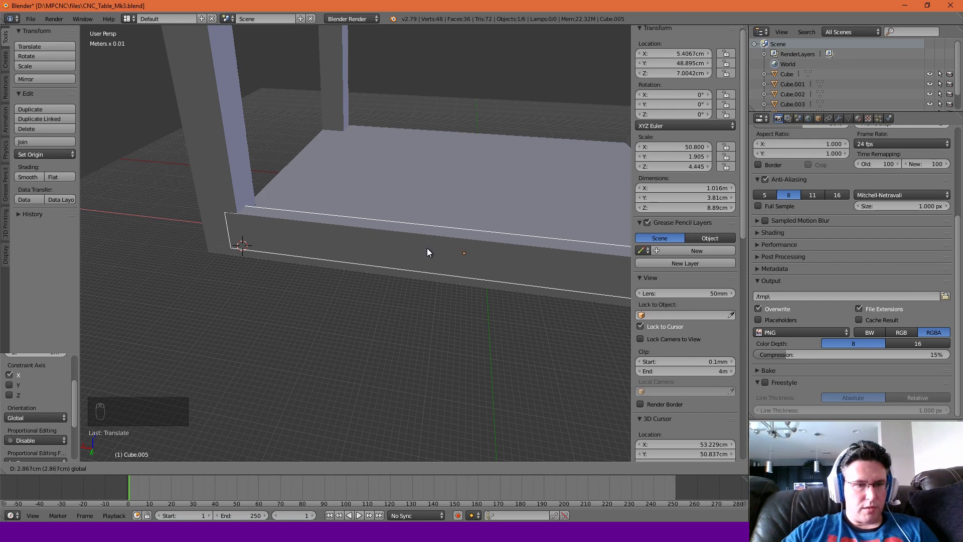
pyautogui.moveTo(427, 252); pyautogui.dragTo(429, 252)
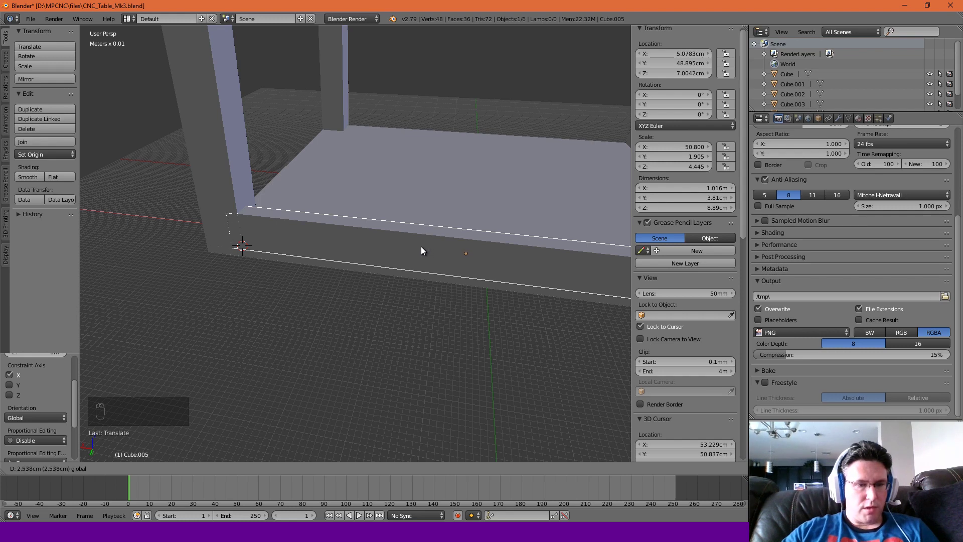
pyautogui.moveTo(420, 246); pyautogui.dragTo(420, 247)
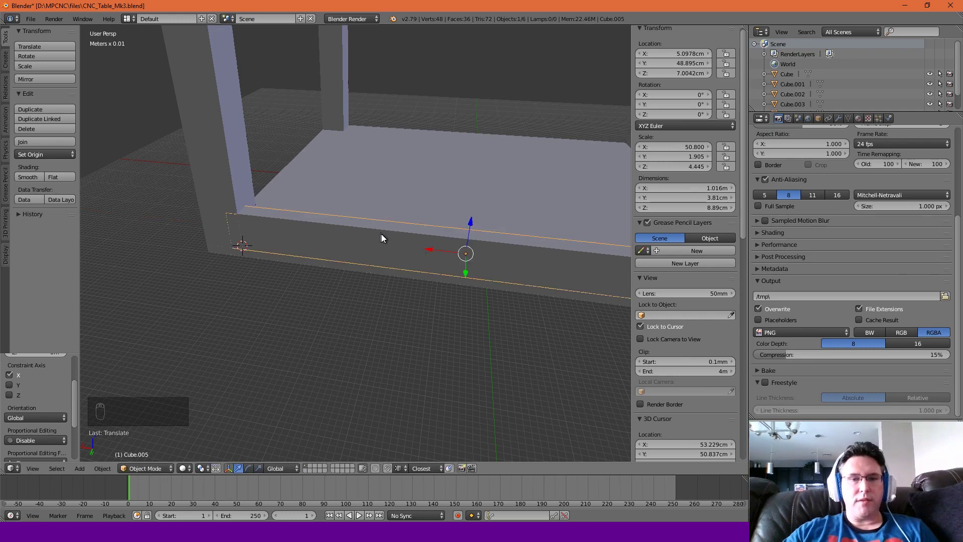
# Stretch the rail in Edit Mode by moving its free end face along X to the opposite leg, making it about 1.118 m long.
pyautogui.moveTo(381, 234); pyautogui.dragTo(382, 264, button='middle')
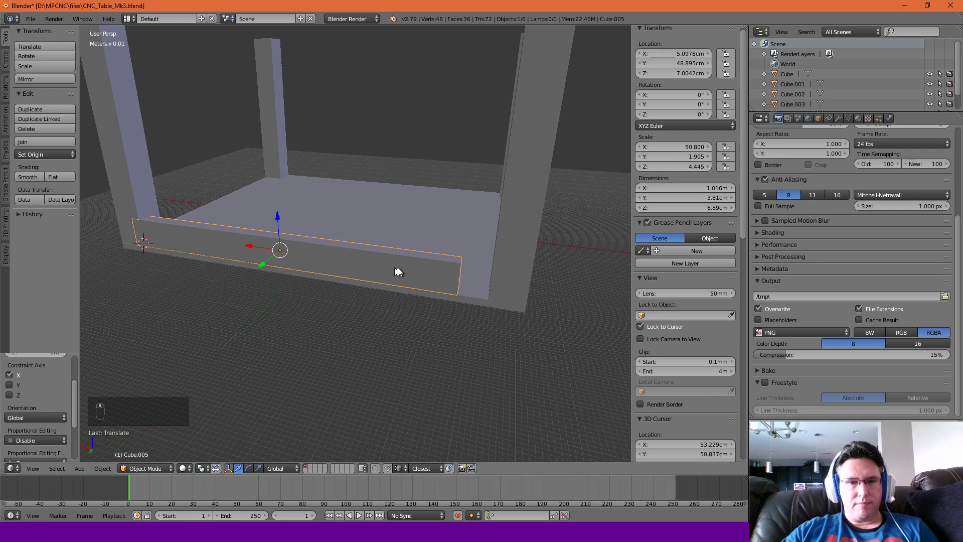
pyautogui.moveTo(455, 279); pyautogui.dragTo(444, 278, button='middle')
pyautogui.press('Tab')
pyautogui.hotkey('ctrl', 'Tab')
pyautogui.click(441, 303)
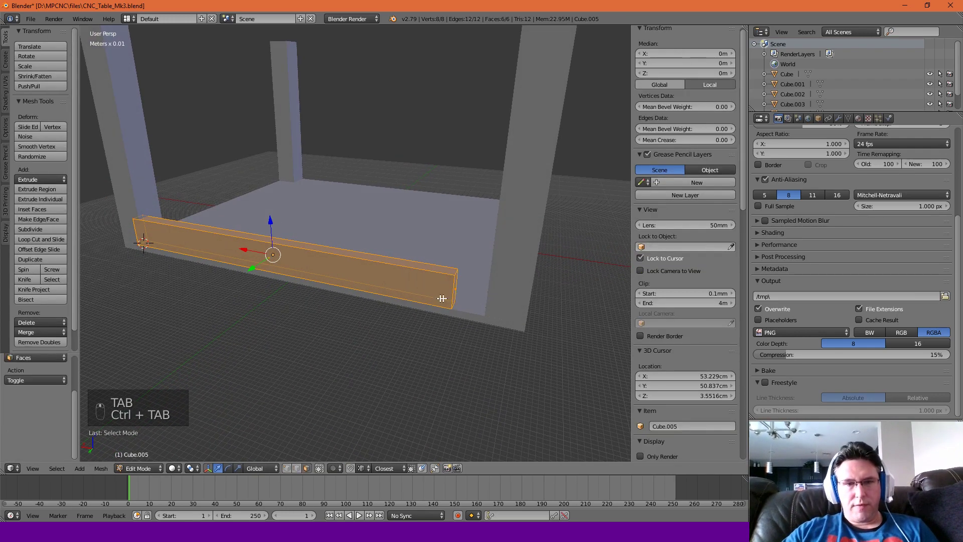
pyautogui.rightClick(450, 293)
pyautogui.moveTo(422, 284); pyautogui.dragTo(464, 290)
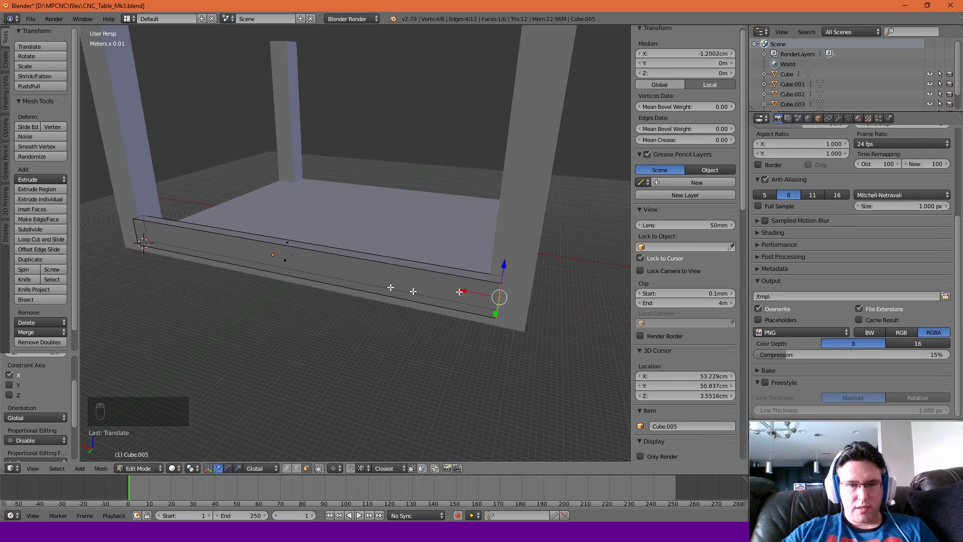
pyautogui.moveTo(339, 264); pyautogui.dragTo(339, 269, button='middle')
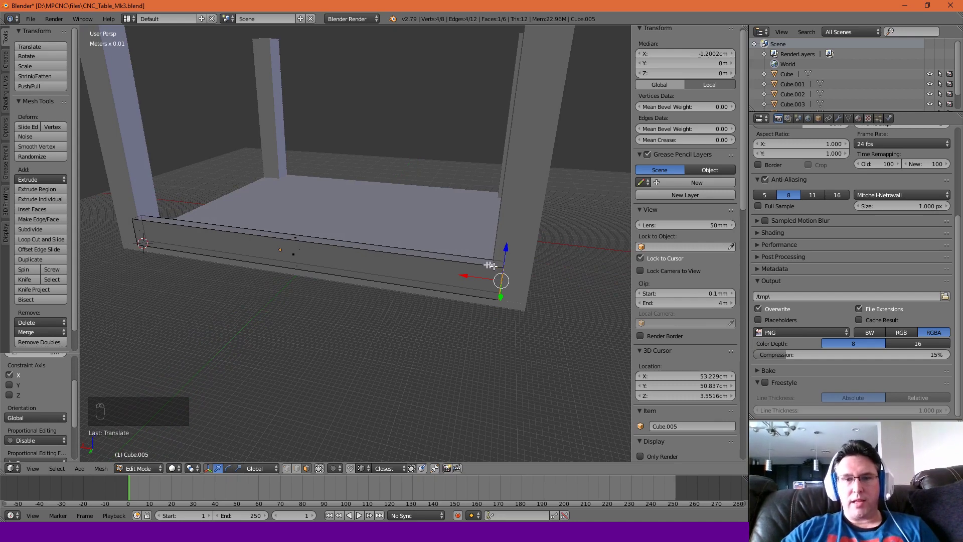
# Examine the joint between the rail's stretched end and the leg up close, and return to Object Mode.
pyautogui.moveTo(464, 251); pyautogui.dragTo(477, 350, button='middle')
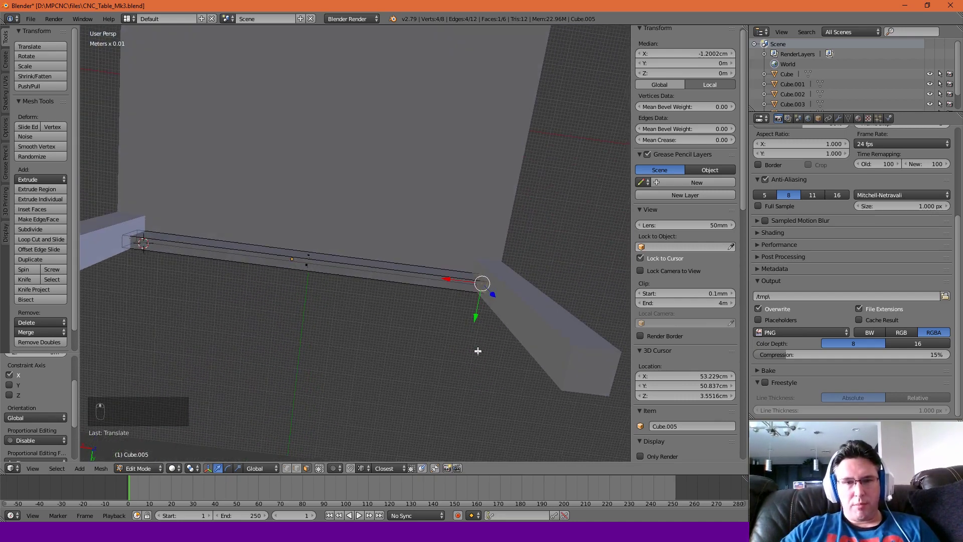
pyautogui.moveTo(457, 277); pyautogui.dragTo(459, 288, button='middle')
pyautogui.click(447, 278)
pyautogui.scroll(4, 451, 281)
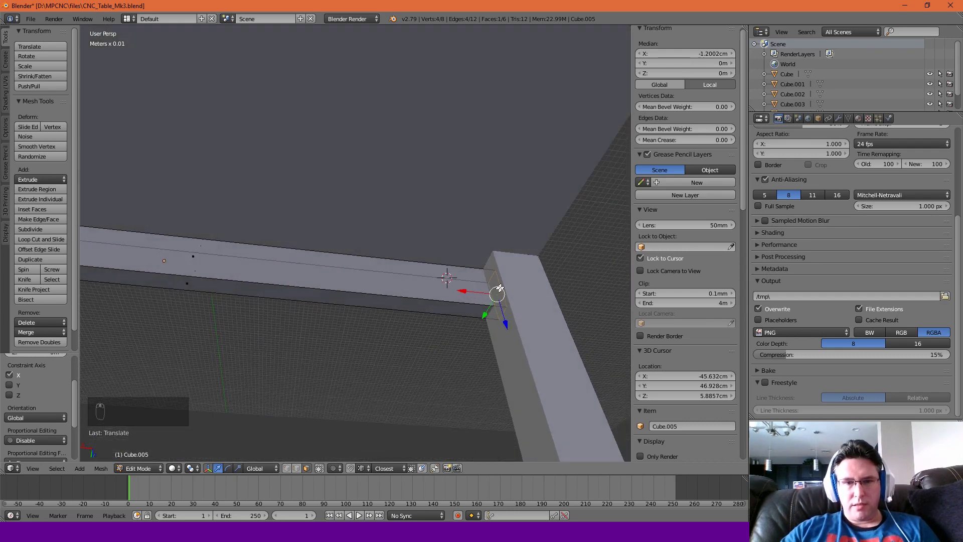
pyautogui.scroll(-1, 441, 275)
pyautogui.scroll(-4, 442, 275)
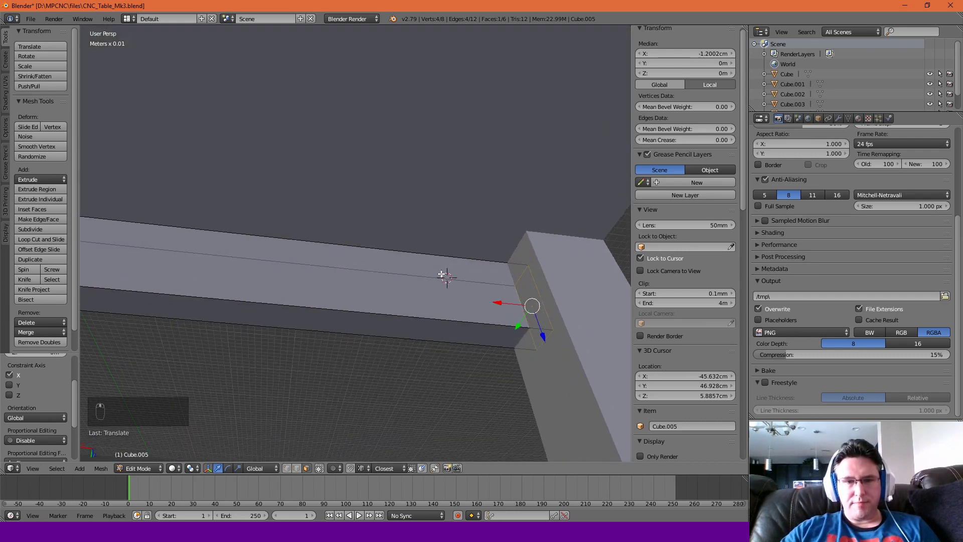
pyautogui.moveTo(441, 275); pyautogui.dragTo(423, 264, button='middle')
pyautogui.press('Tab')
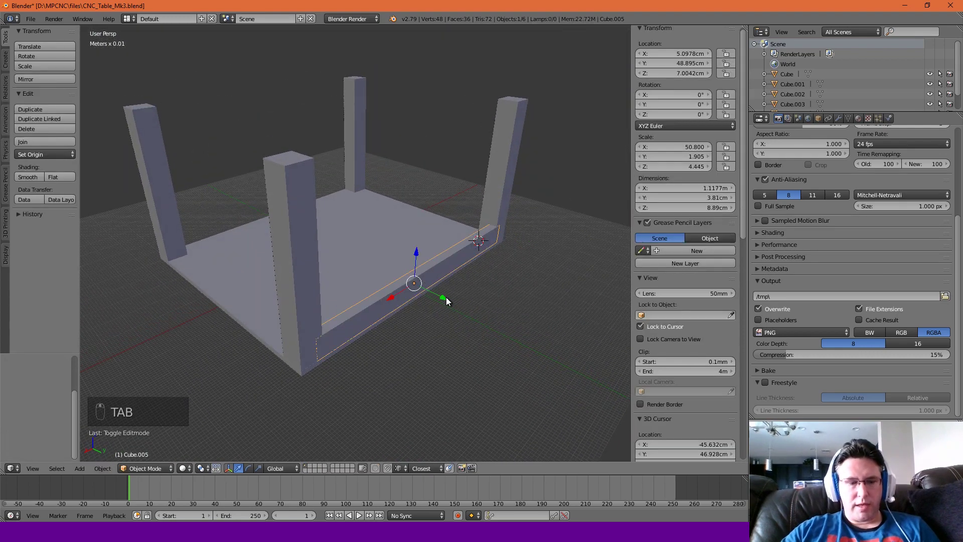
# Duplicate the rail along Y and align the copy with the tabletop's opposite long edge, at about Y -48.9 cm.
pyautogui.hotkey('shift', 'd')
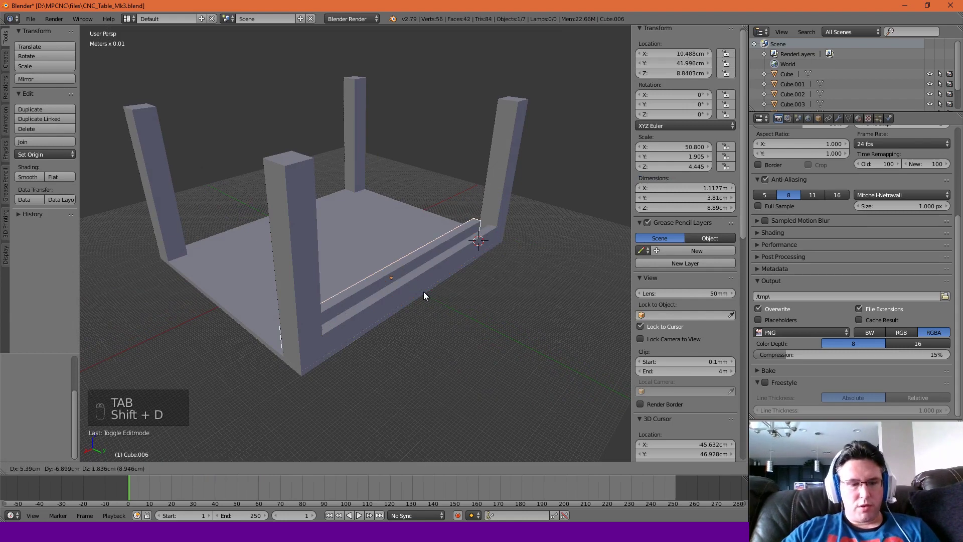
pyautogui.press('y')
pyautogui.click(307, 227)
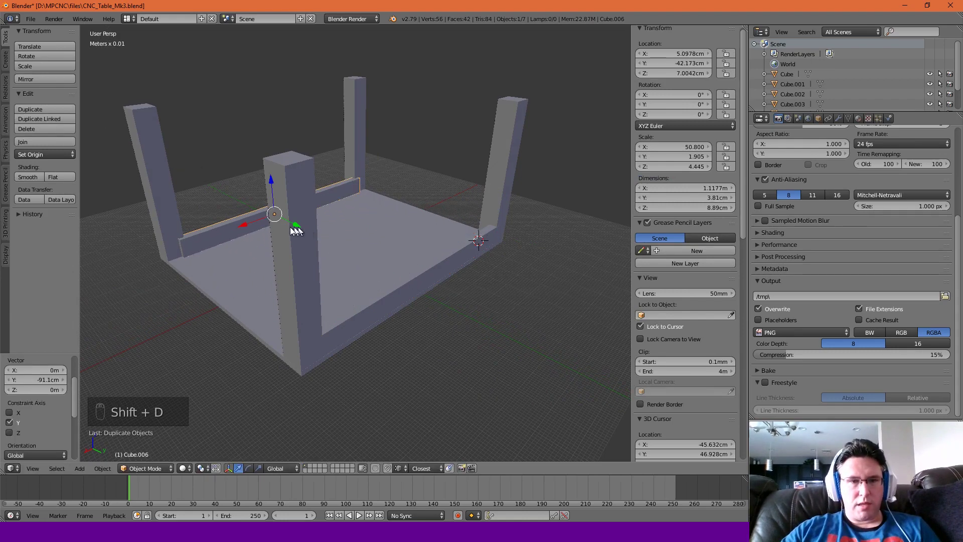
pyautogui.scroll(6, 364, 258)
pyautogui.moveTo(376, 299); pyautogui.dragTo(345, 209, button='middle')
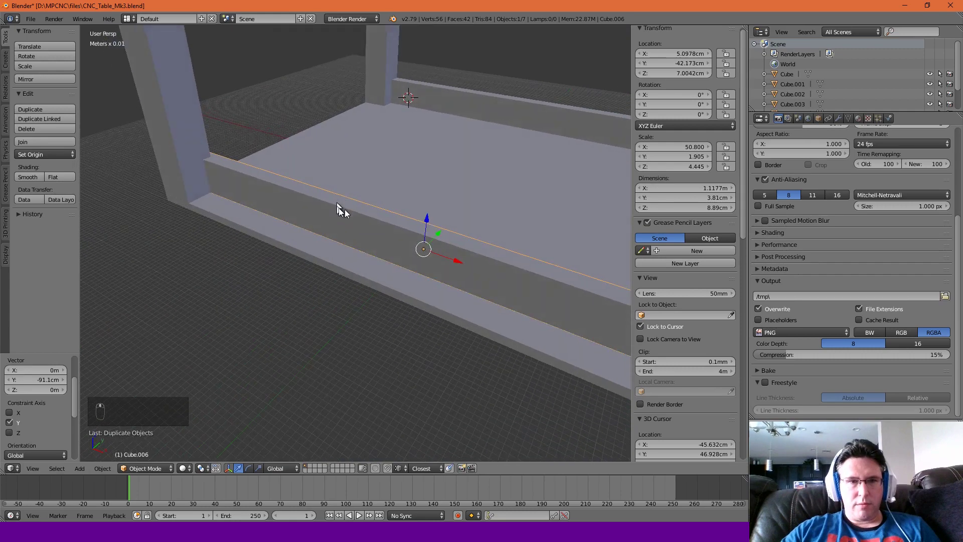
pyautogui.press('g')
pyautogui.press('y')
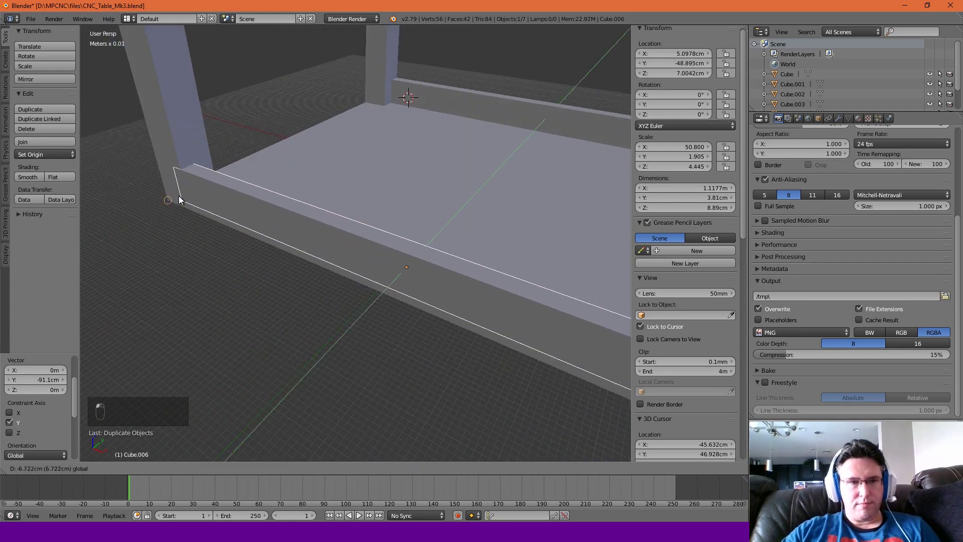
pyautogui.click(181, 198)
pyautogui.scroll(-5, 230, 216)
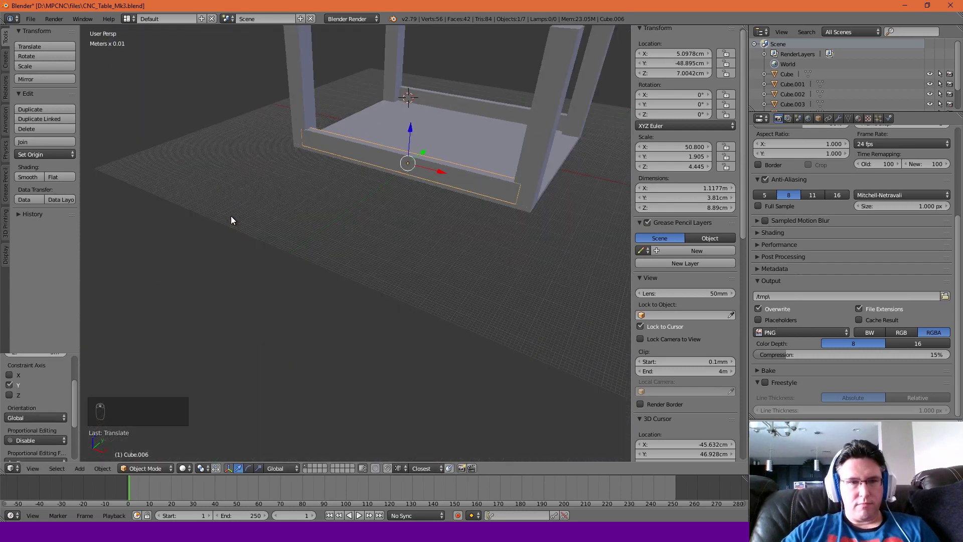
pyautogui.moveTo(230, 216); pyautogui.dragTo(310, 249, button='middle')
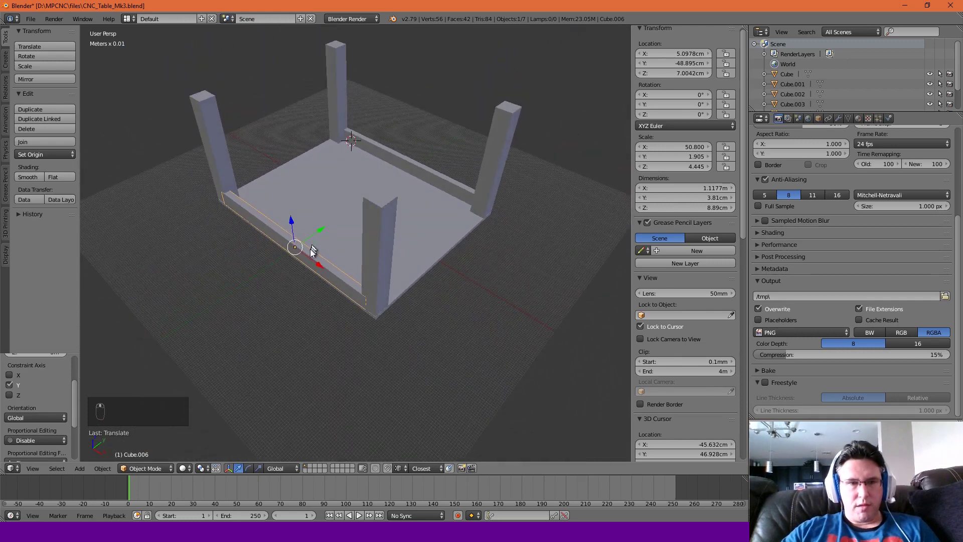
# Duplicate the second rail and move the copy about 48.2 cm along Y to the middle of the tabletop.
pyautogui.rightClick(315, 253)
pyautogui.rightClick(303, 254)
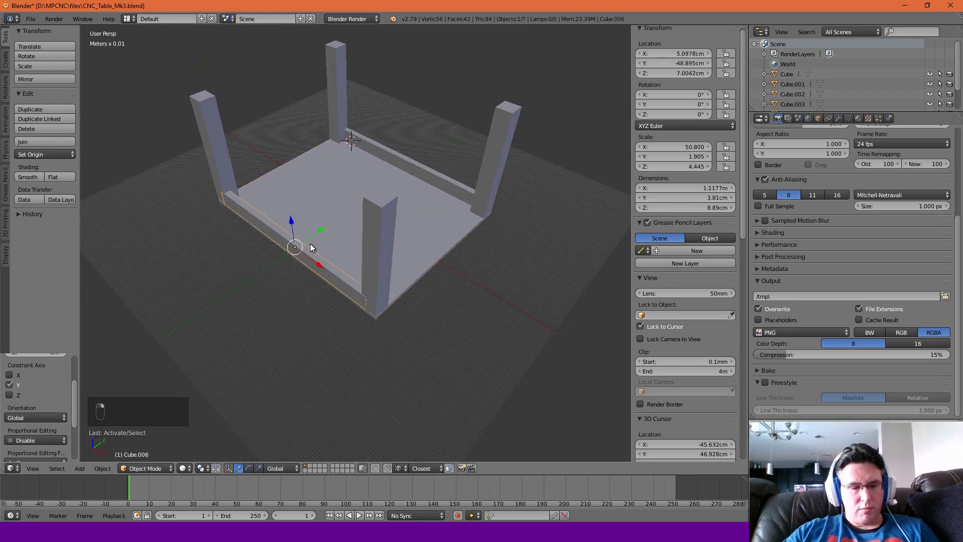
pyautogui.hotkey('shift', 'd')
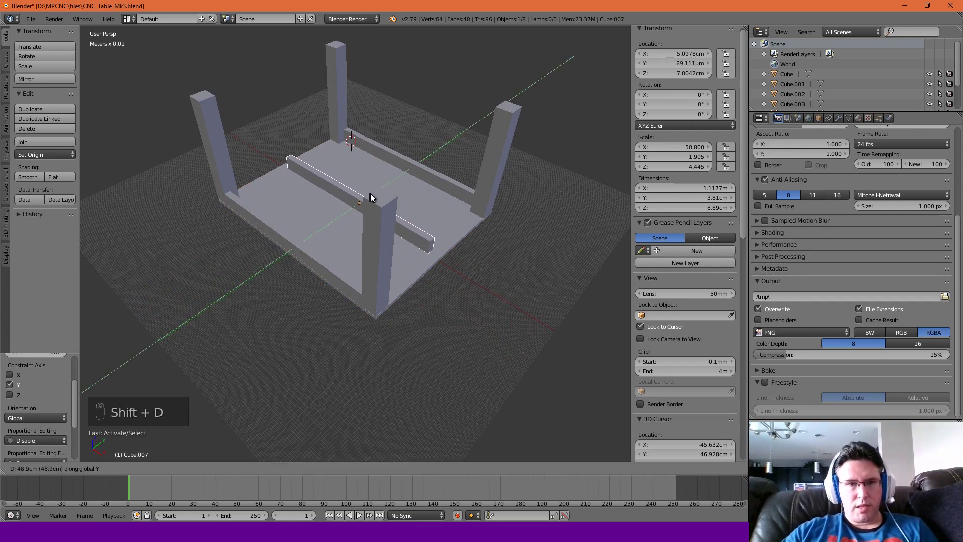
pyautogui.click(369, 202)
pyautogui.moveTo(369, 204); pyautogui.dragTo(357, 231, button='middle')
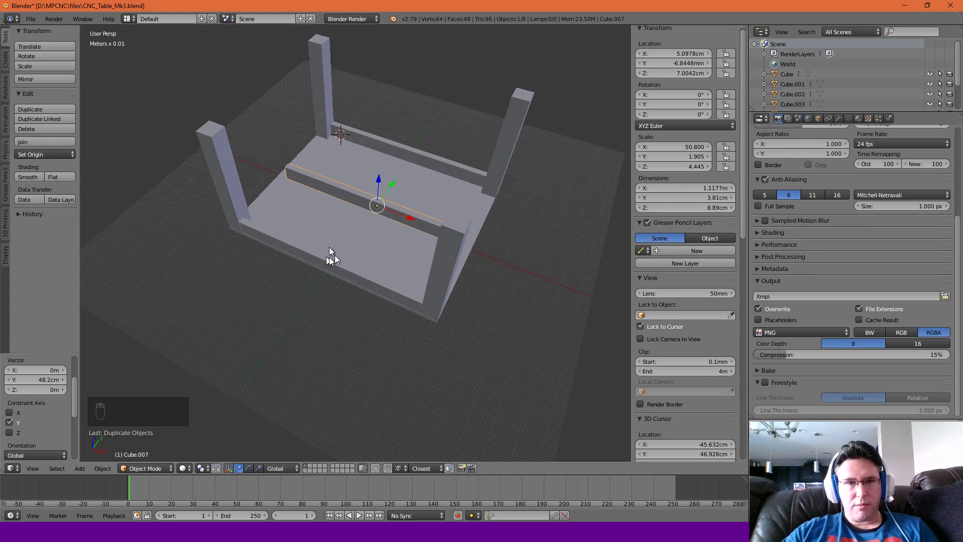
# Rotate the middle rail 90° about the Z axis so that it runs parallel to the tabletop's short edges.
pyautogui.moveTo(381, 173); pyautogui.dragTo(386, 194, button='middle')
pyautogui.click(361, 229)
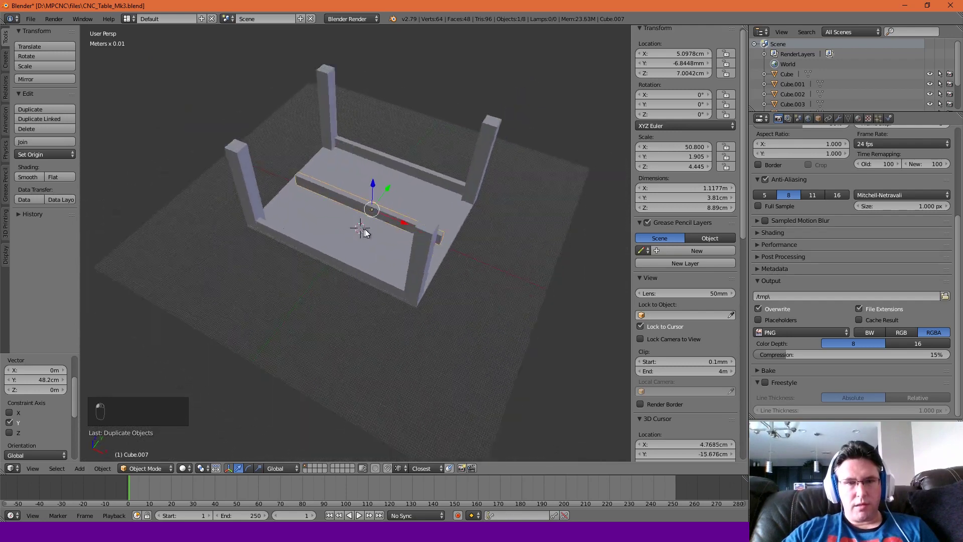
pyautogui.scroll(5, 366, 228)
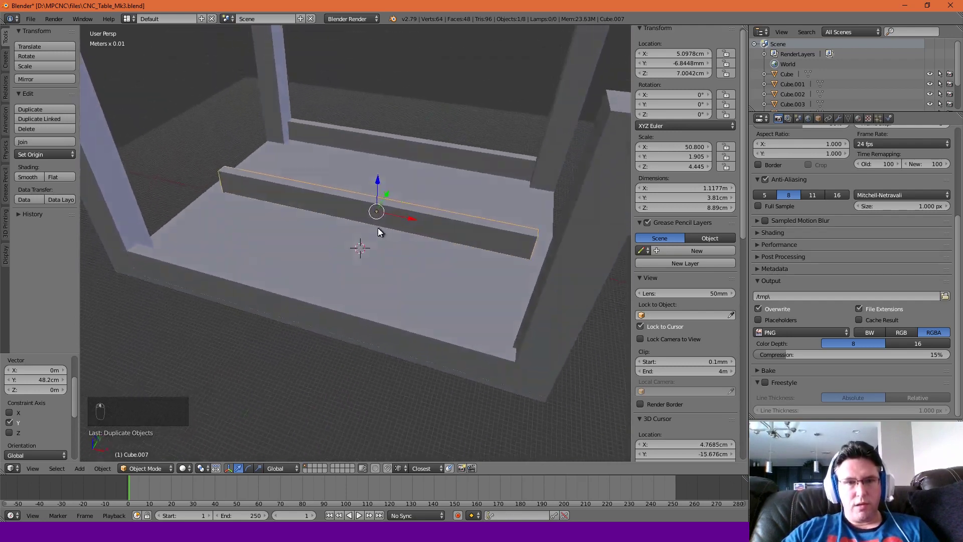
pyautogui.scroll(-6, 379, 236)
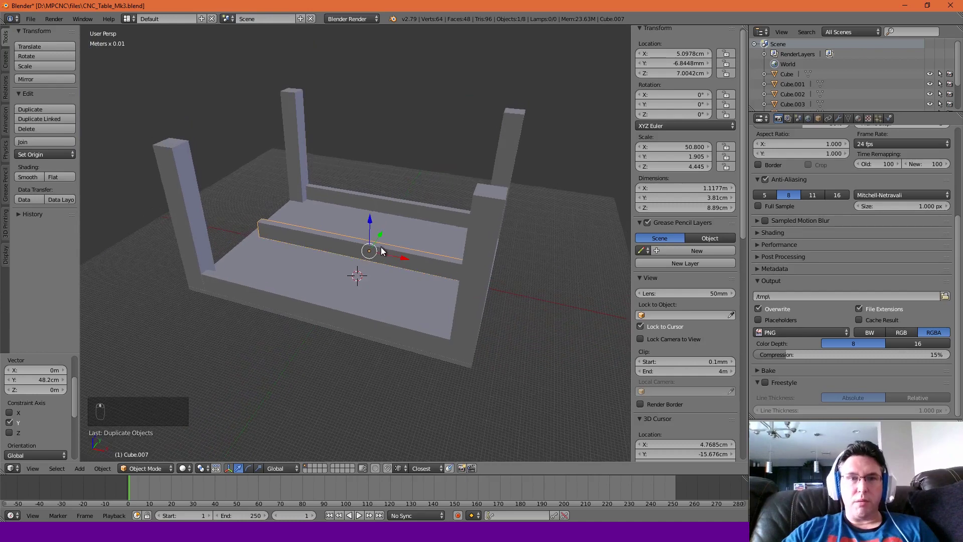
pyautogui.moveTo(381, 251); pyautogui.dragTo(403, 276, button='middle')
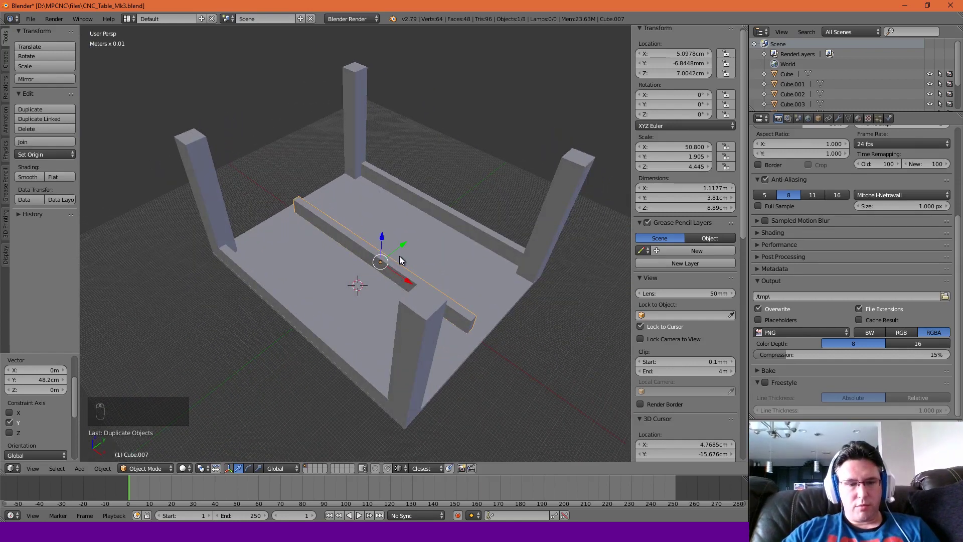
pyautogui.write('rz')
pyautogui.write('90')
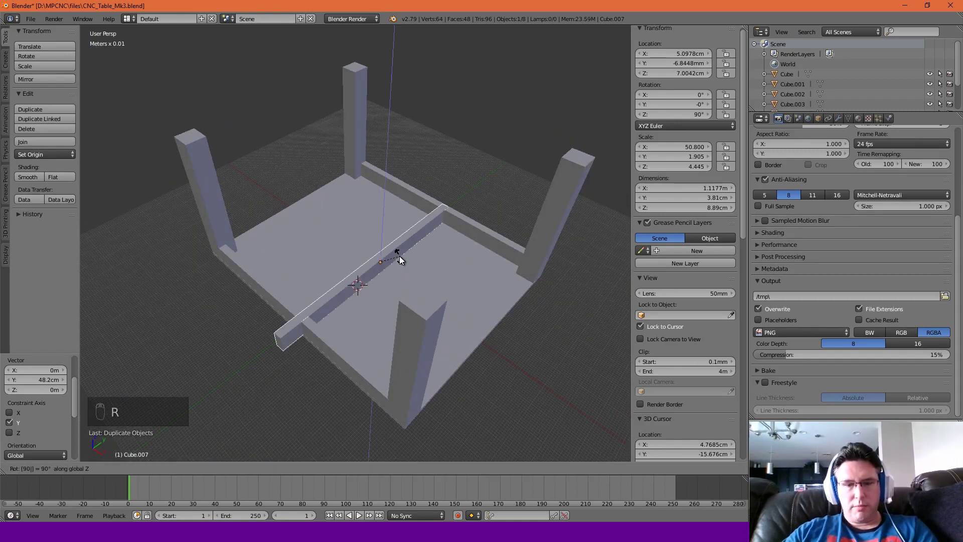
pyautogui.press('Return')
# Move the rotated rail to the tabletop's short edge between two legs, at about X 60.3 cm, Y 16.5 cm.
pyautogui.moveTo(408, 279); pyautogui.dragTo(411, 363)
pyautogui.moveTo(422, 357); pyautogui.dragTo(336, 271, button='middle')
pyautogui.moveTo(399, 235); pyautogui.dragTo(301, 299)
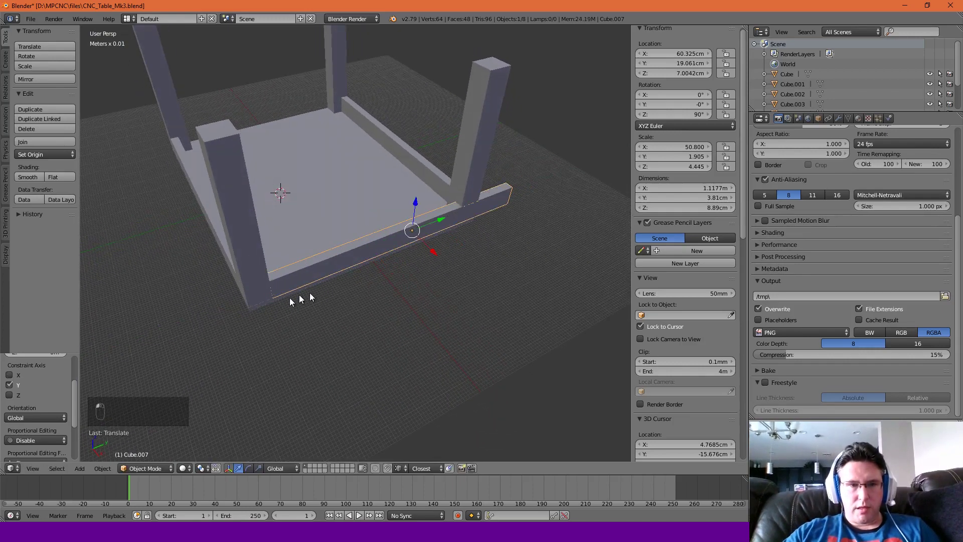
pyautogui.moveTo(440, 221); pyautogui.dragTo(436, 227)
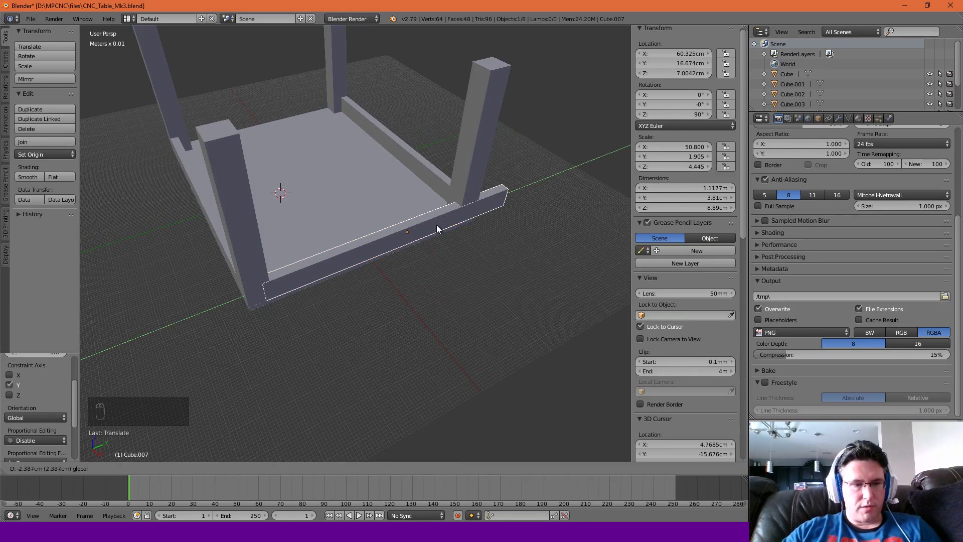
pyautogui.moveTo(437, 226); pyautogui.dragTo(440, 227)
pyautogui.moveTo(440, 228); pyautogui.dragTo(459, 231, button='middle')
# Shorten the short-edge rail by moving its overhanging end face back along Y to the leg, making it about 88.9 cm long.
pyautogui.press('Tab')
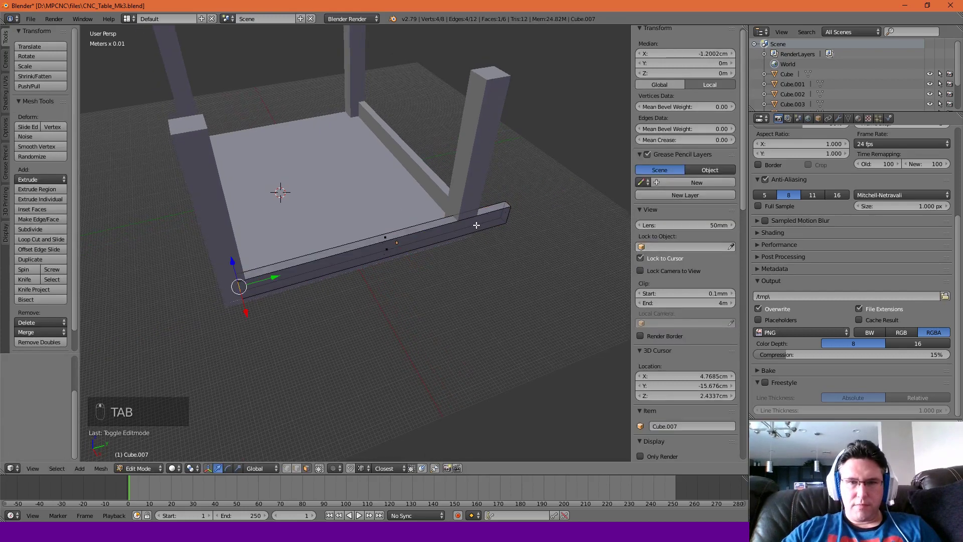
pyautogui.rightClick(508, 215)
pyautogui.moveTo(536, 207); pyautogui.dragTo(477, 229)
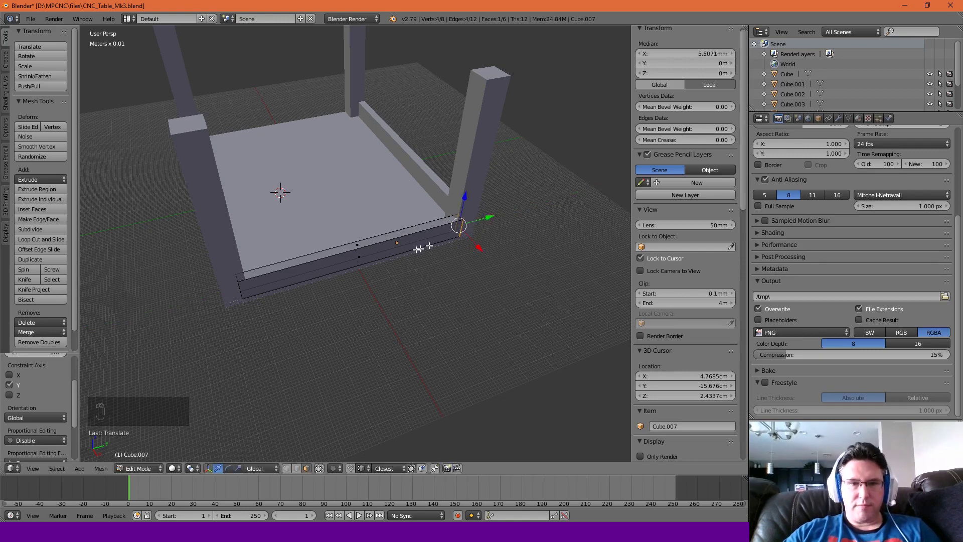
pyautogui.press('Tab')
# Duplicate the short-edge rail and move the copy about 1.21 m along negative X to the opposite short edge.
pyautogui.moveTo(415, 258); pyautogui.dragTo(351, 267, button='middle')
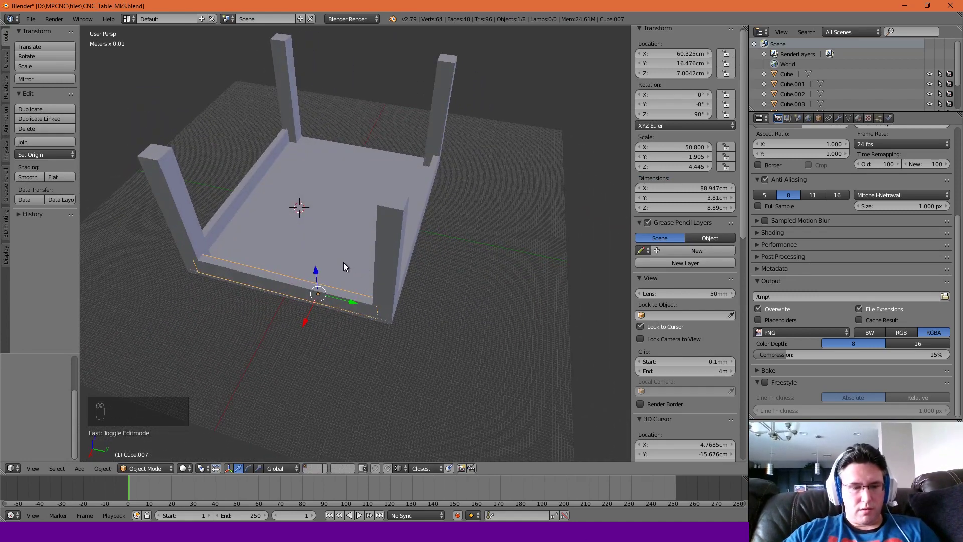
pyautogui.hotkey('shift', 'd')
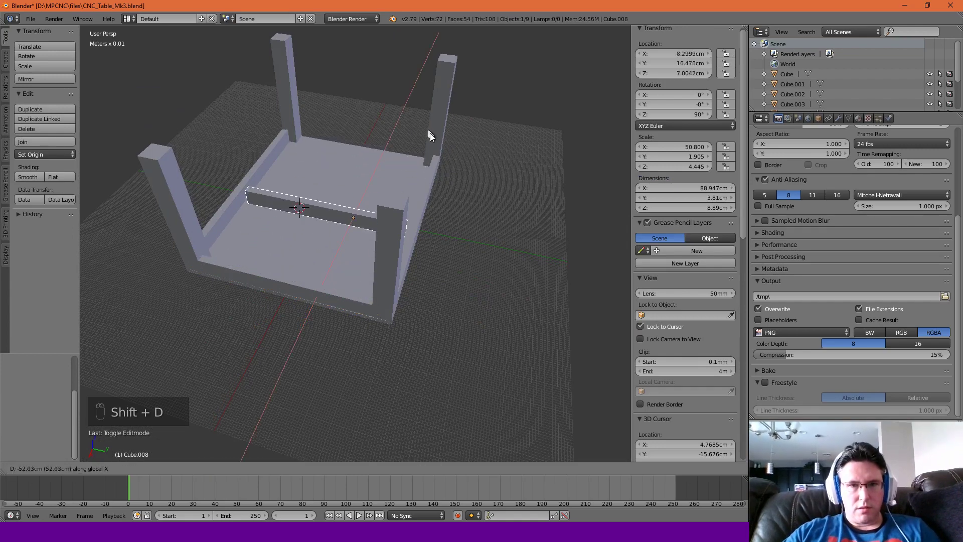
pyautogui.click(309, 138)
# Examine how the copied short-edge rail fits between the legs and along the tabletop's edge.
pyautogui.moveTo(337, 162); pyautogui.dragTo(202, 140, button='middle')
pyautogui.click(431, 225)
pyautogui.scroll(1, 433, 216)
pyautogui.scroll(3, 434, 217)
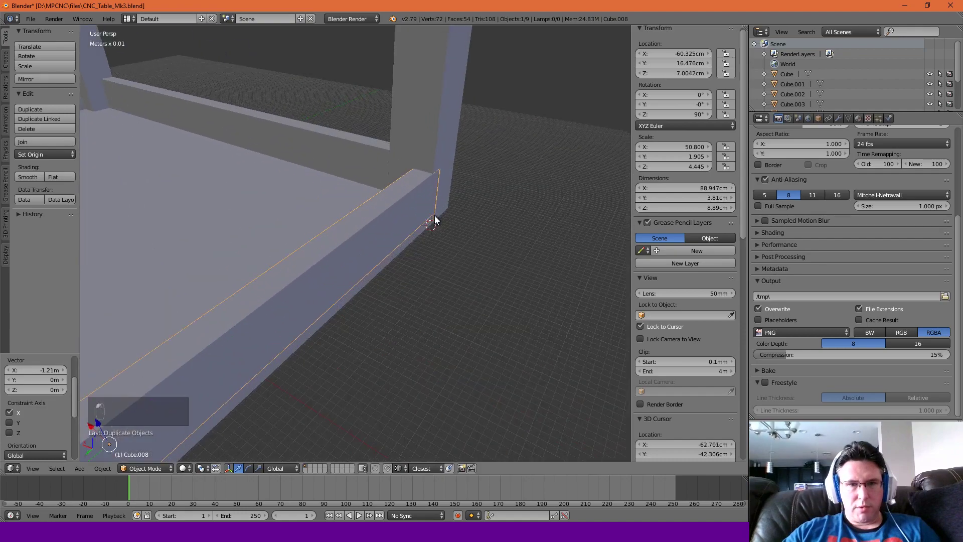
pyautogui.moveTo(431, 214)
pyautogui.mouseDown(button='middle')
pyautogui.moveTo(347, 213)
pyautogui.moveTo(335, 200)
pyautogui.moveTo(409, 217)
pyautogui.moveTo(384, 215)
pyautogui.moveTo(423, 241)
pyautogui.moveTo(422, 231)
pyautogui.mouseUp(button='middle')
pyautogui.scroll(-4, 409, 217)
pyautogui.scroll(2, 444, 207)
pyautogui.scroll(-2, 444, 207)
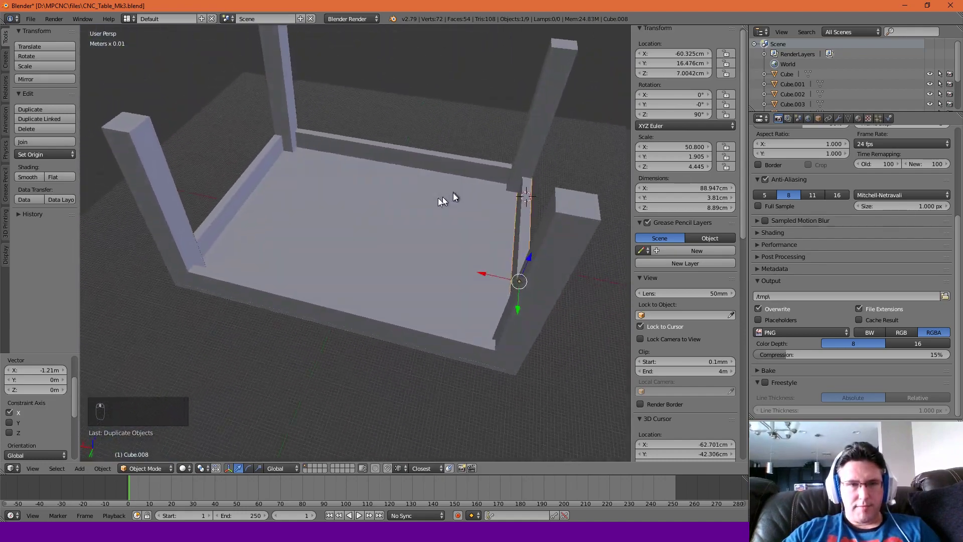
pyautogui.moveTo(449, 198); pyautogui.dragTo(313, 221, button='middle')
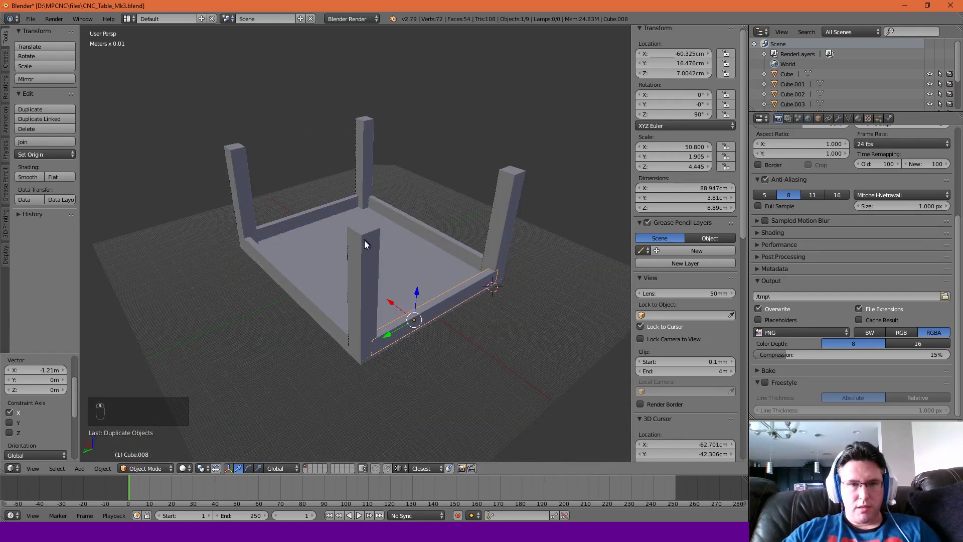
# Duplicate a long-edge rail and move the copy about 48.4 cm along negative Y to the middle of the tabletop.
pyautogui.moveTo(364, 244); pyautogui.dragTo(335, 269, button='middle')
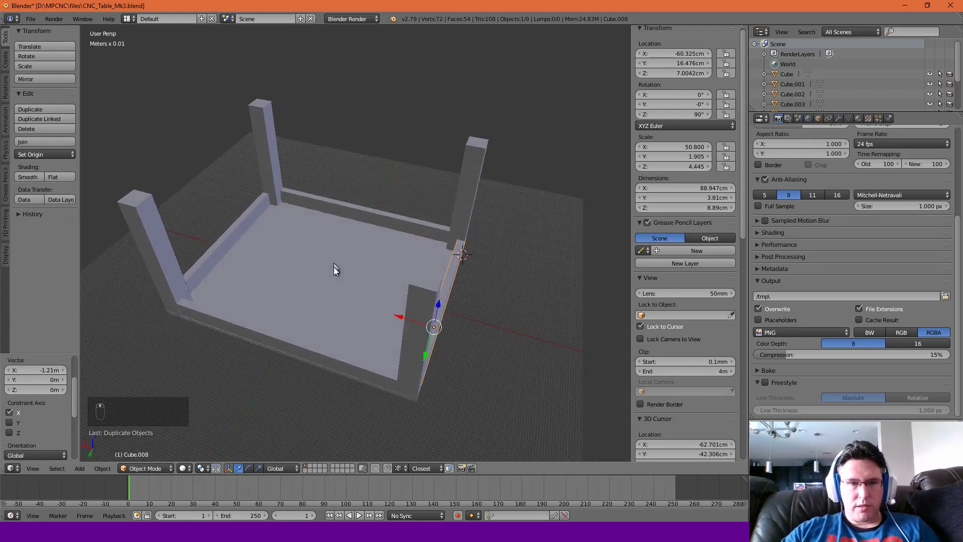
pyautogui.rightClick(301, 343)
pyautogui.rightClick(303, 327)
pyautogui.hotkey('shift', 'd')
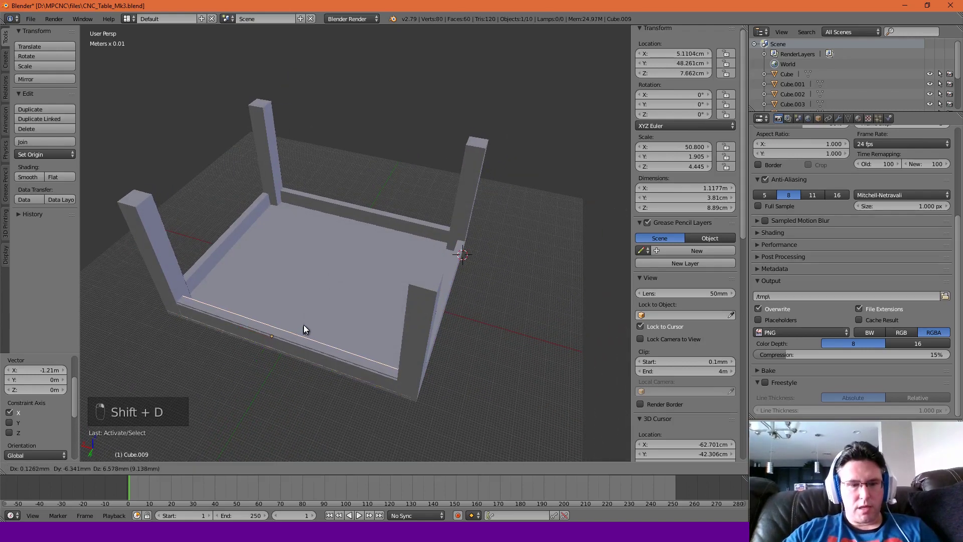
pyautogui.press('y')
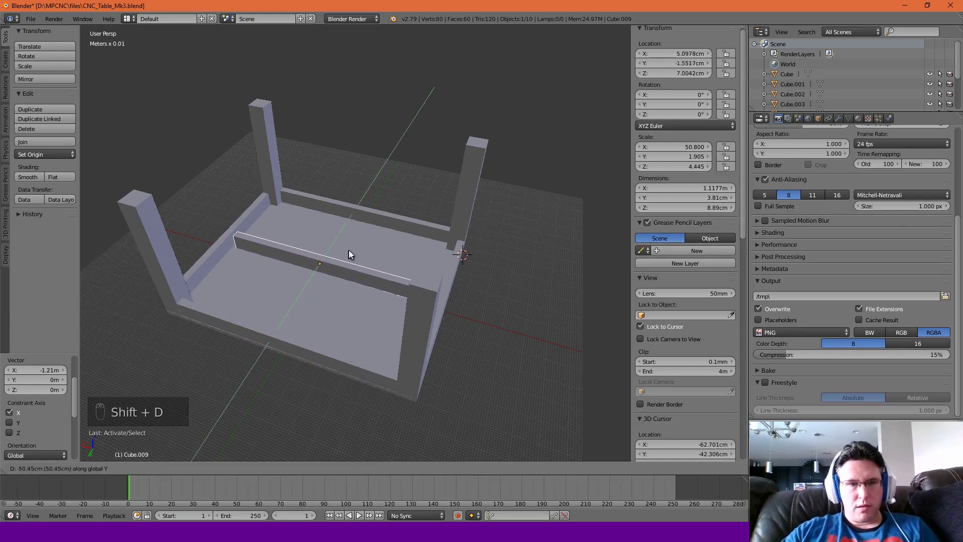
pyautogui.click(350, 259)
pyautogui.scroll(5, 336, 273)
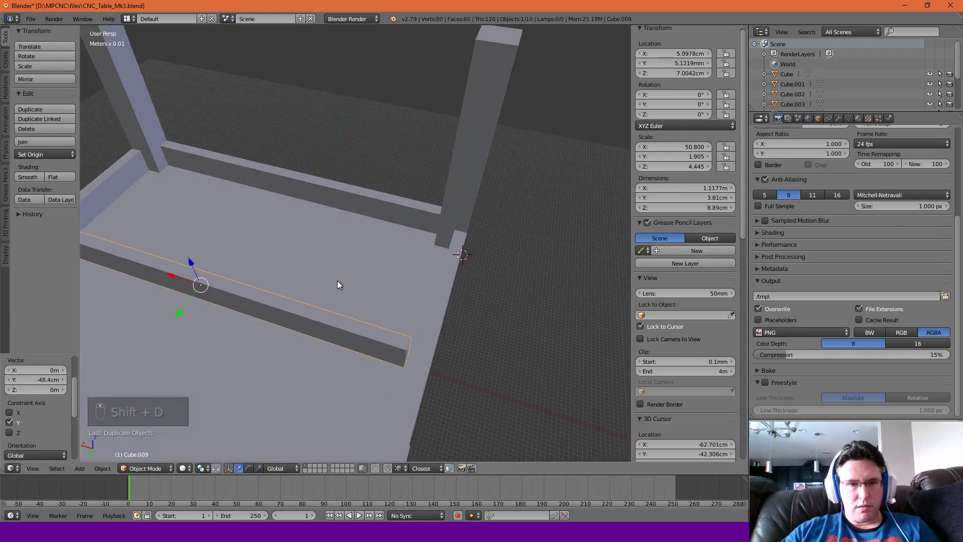
pyautogui.scroll(-6, 359, 266)
pyautogui.scroll(2, 351, 280)
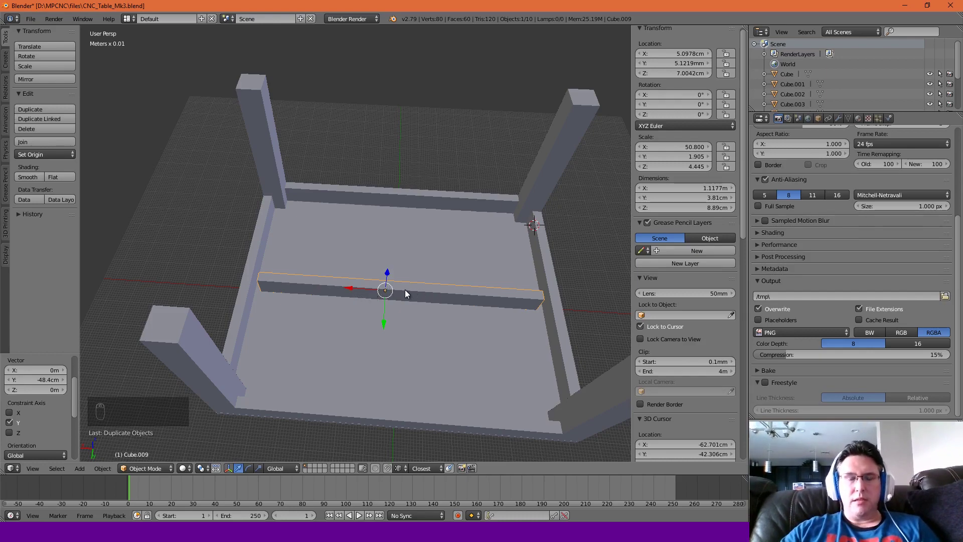
# Move the middle rail along X to about 8.6 cm so that one end butts against the short-edge rail.
pyautogui.click(275, 281)
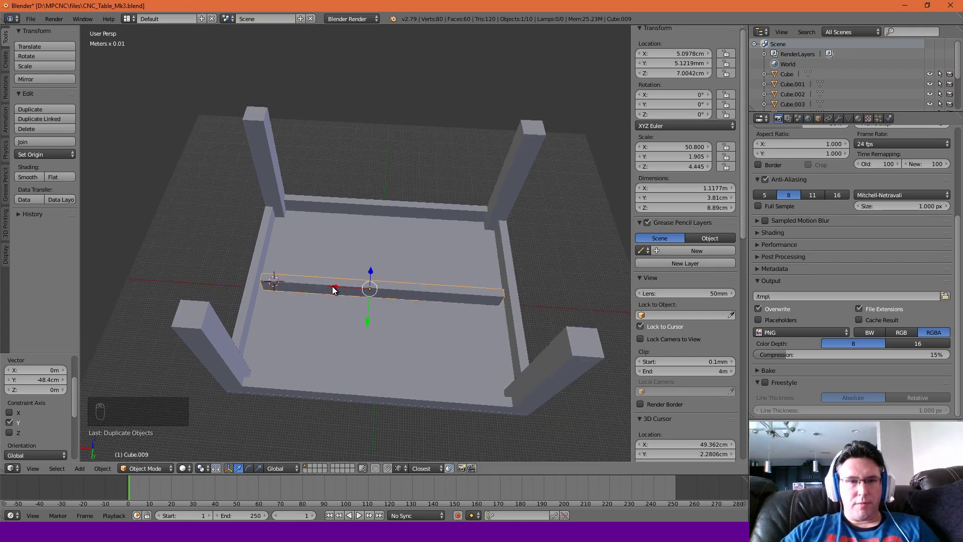
pyautogui.moveTo(333, 290); pyautogui.dragTo(275, 211)
pyautogui.click(245, 275)
pyautogui.scroll(3, 259, 284)
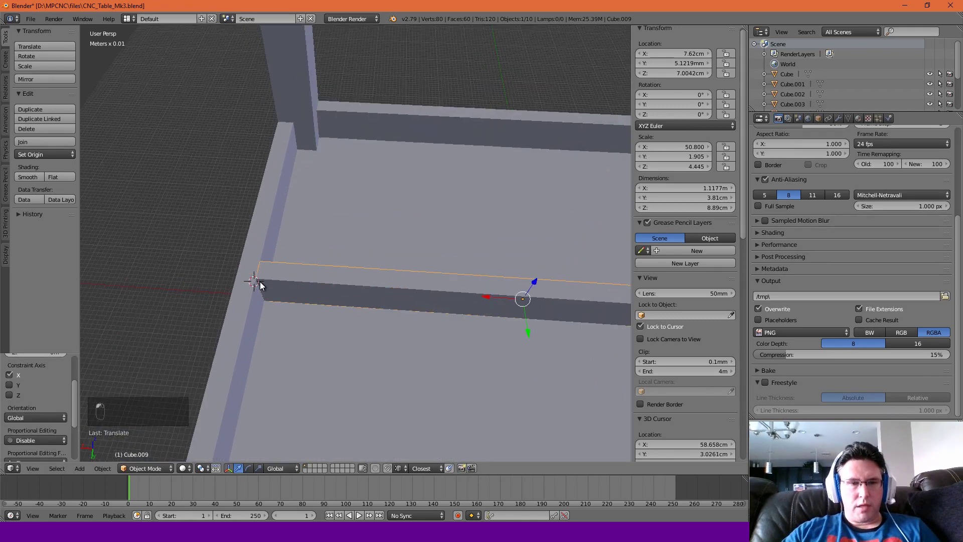
pyautogui.moveTo(260, 286); pyautogui.dragTo(384, 292, button='middle')
pyautogui.moveTo(437, 295); pyautogui.dragTo(412, 295)
pyautogui.scroll(-3, 412, 295)
pyautogui.moveTo(415, 294)
pyautogui.mouseDown(button='middle')
pyautogui.moveTo(423, 298)
pyautogui.moveTo(402, 303)
pyautogui.mouseUp(button='middle')
# Extend the middle rail's free end face along X to the opposite short-edge rail, making it about 1.19 m long.
pyautogui.press('Tab')
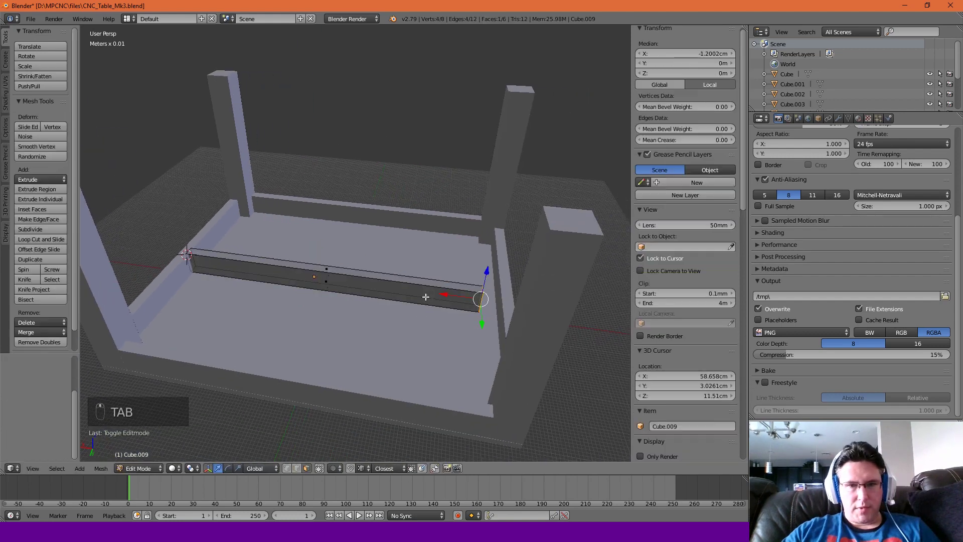
pyautogui.moveTo(481, 308)
pyautogui.mouseDown(button='middle')
pyautogui.moveTo(421, 281)
pyautogui.moveTo(481, 316)
pyautogui.moveTo(483, 290)
pyautogui.mouseUp(button='middle')
pyautogui.moveTo(443, 273); pyautogui.dragTo(526, 359)
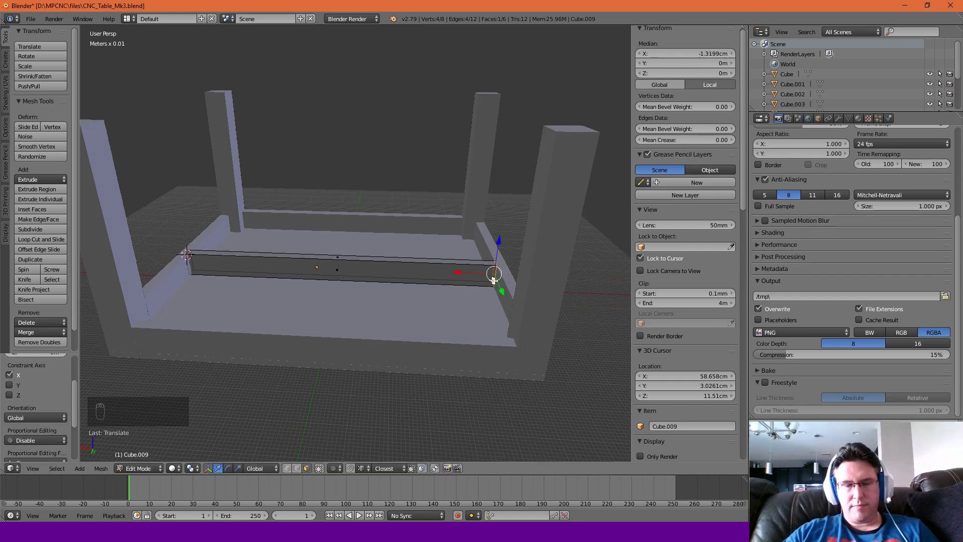
pyautogui.scroll(1, 495, 281)
pyautogui.scroll(-1, 495, 282)
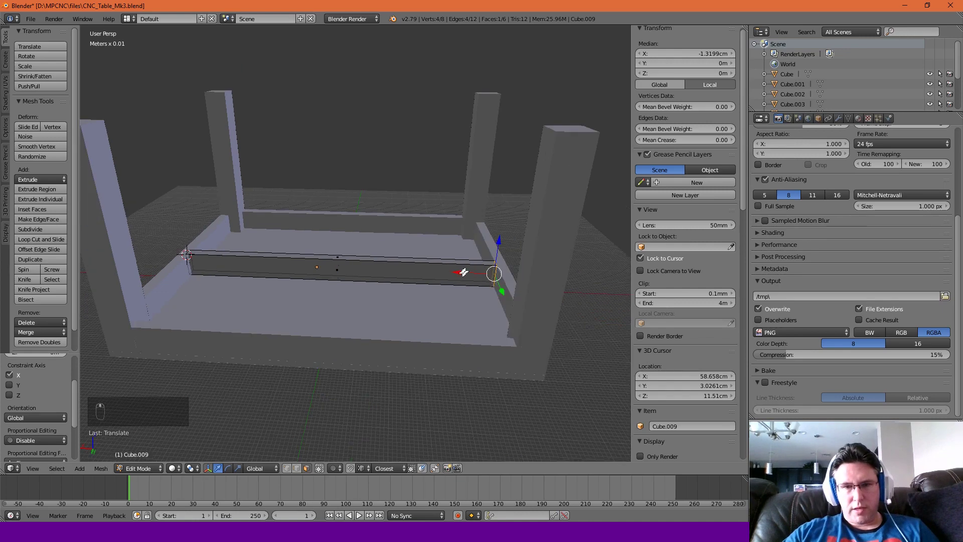
pyautogui.moveTo(460, 272); pyautogui.dragTo(451, 274)
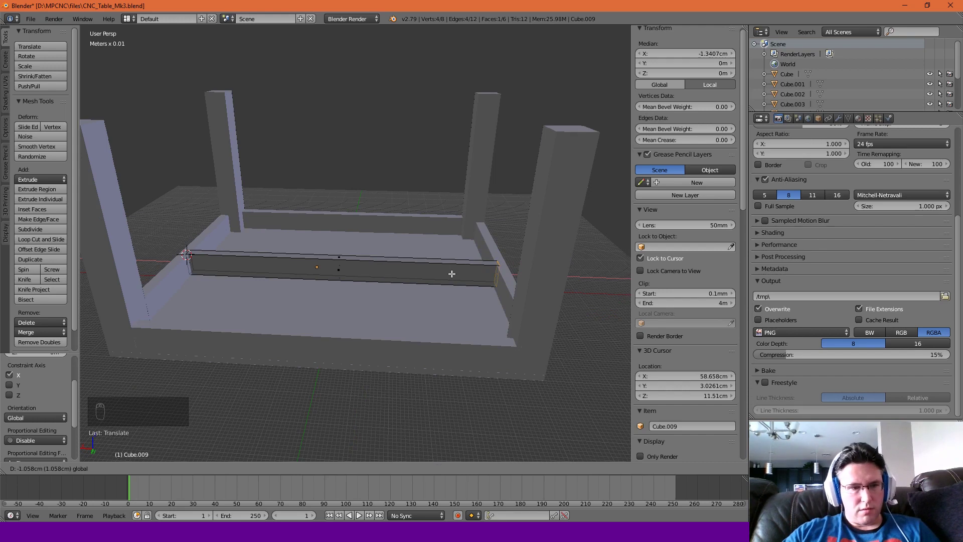
pyautogui.moveTo(452, 273); pyautogui.dragTo(452, 274)
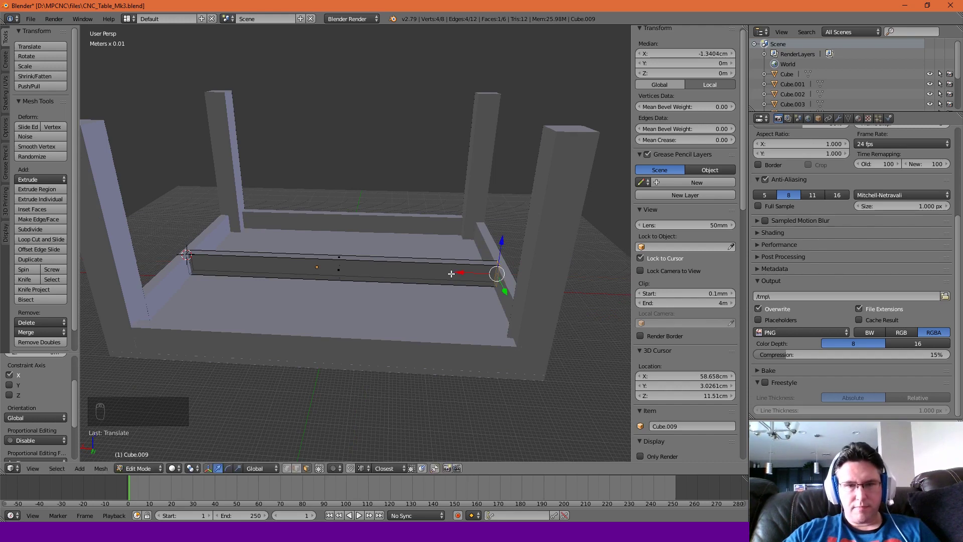
pyautogui.press('Tab')
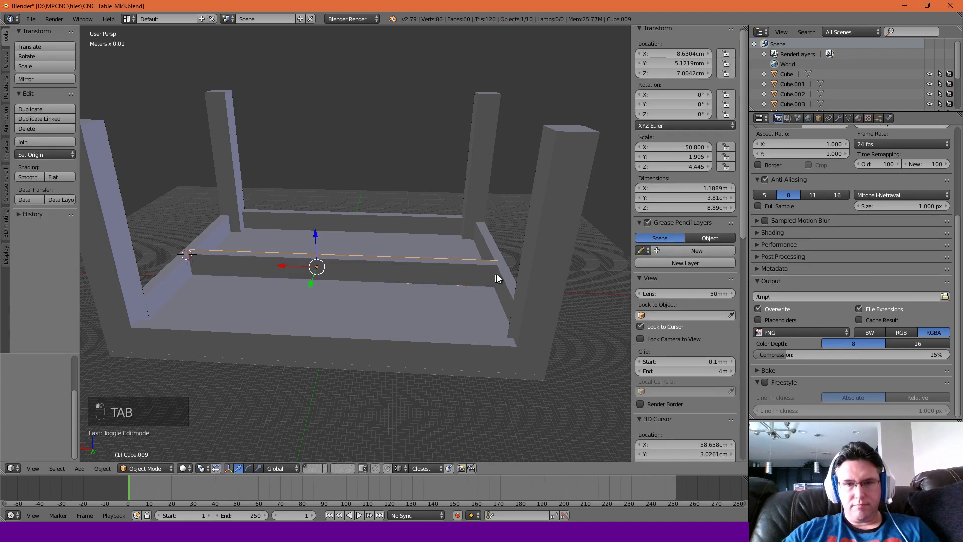
# Examine how the middle rail's extended end meets the short-edge rail.
pyautogui.scroll(5, 498, 273)
pyautogui.scroll(3, 502, 280)
pyautogui.click(533, 283)
pyautogui.scroll(5, 535, 280)
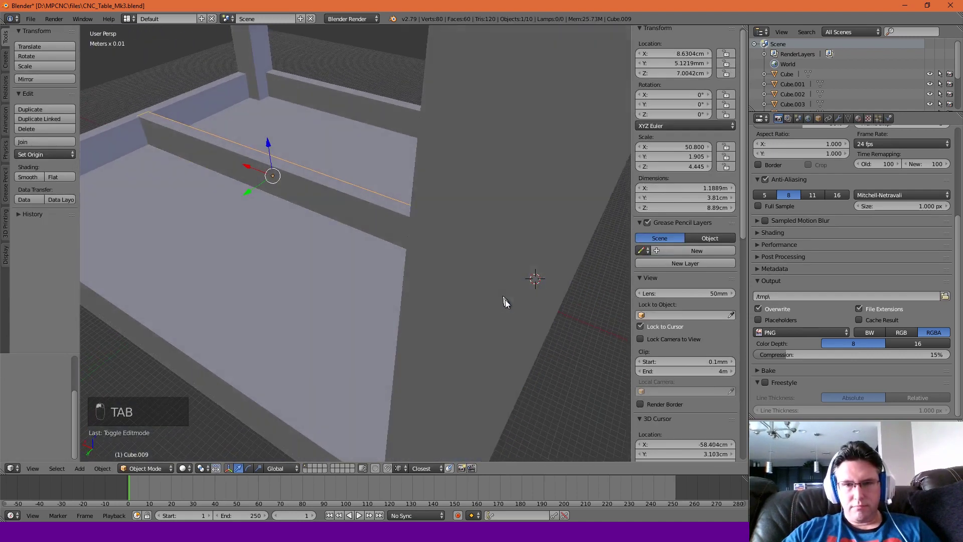
pyautogui.moveTo(504, 299); pyautogui.dragTo(559, 288, button='middle')
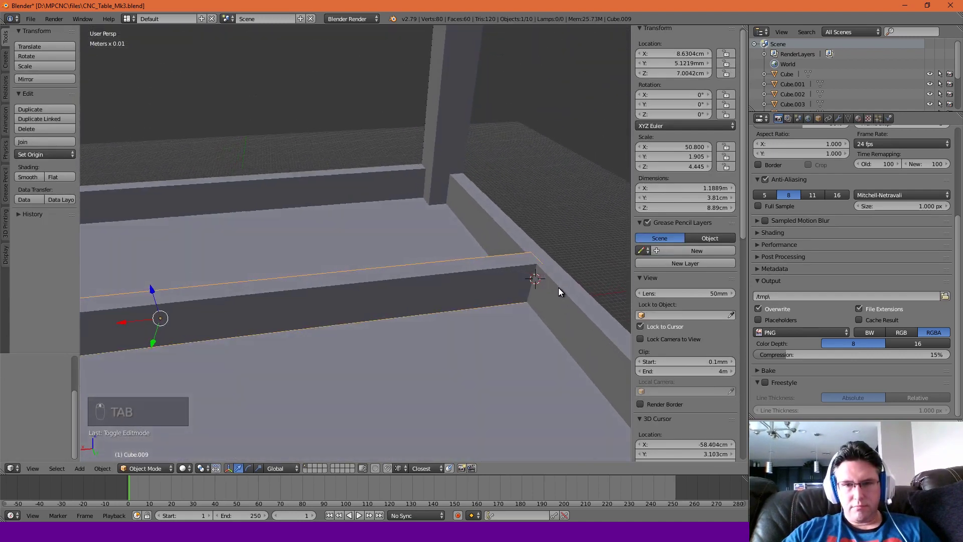
pyautogui.scroll(-3, 558, 288)
pyautogui.keyDown('shift'); pyautogui.moveTo(435, 300); pyautogui.dragTo(476, 301, button='middle'); pyautogui.keyUp('shift')
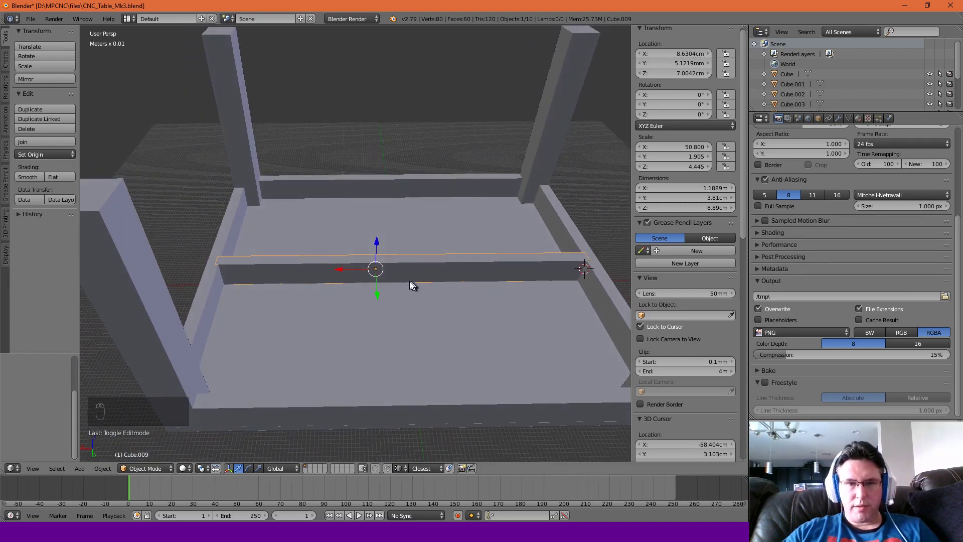
pyautogui.moveTo(409, 285); pyautogui.dragTo(396, 259, button='middle')
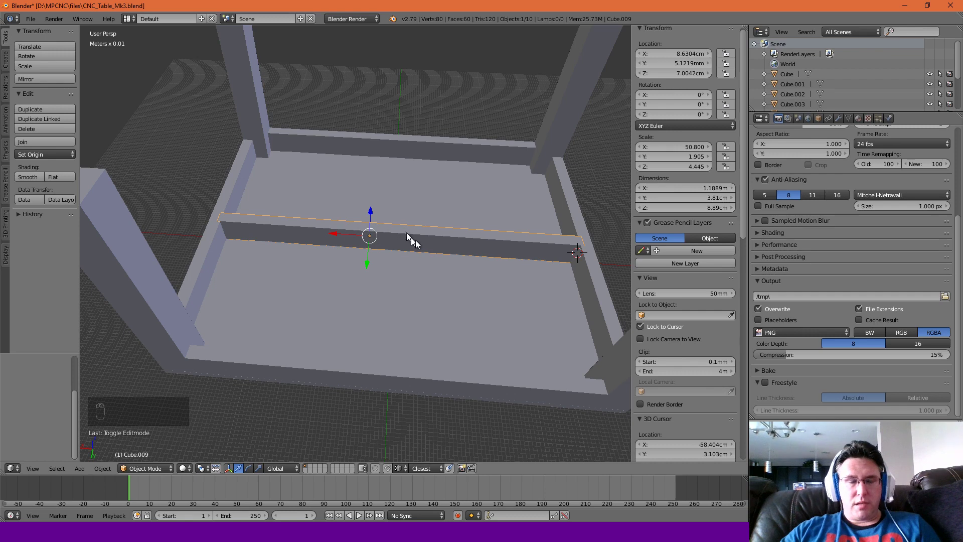
# Duplicate a short-edge rail and move the copy about 43 cm along negative X as a cross brace over the middle rail.
pyautogui.rightClick(236, 182)
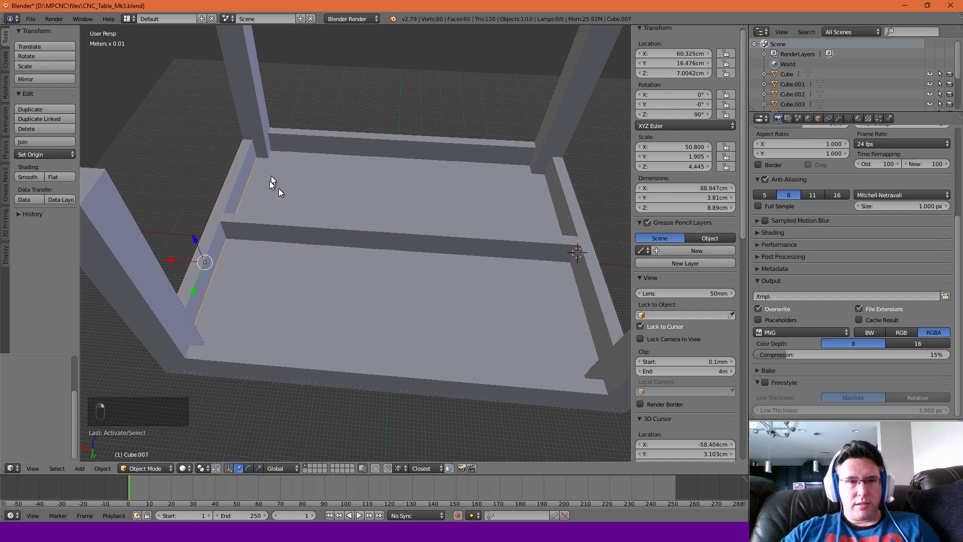
pyautogui.hotkey('shift', 'd')
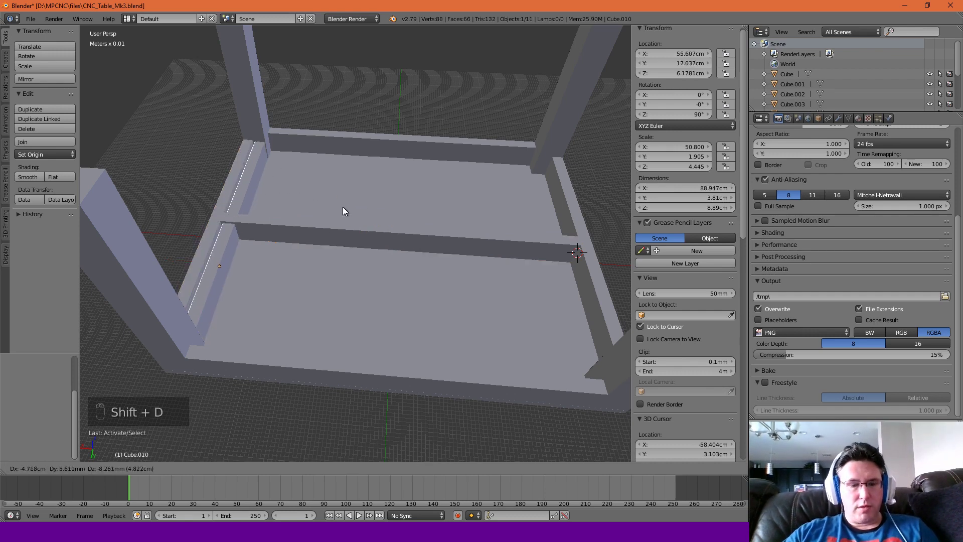
pyautogui.press('x')
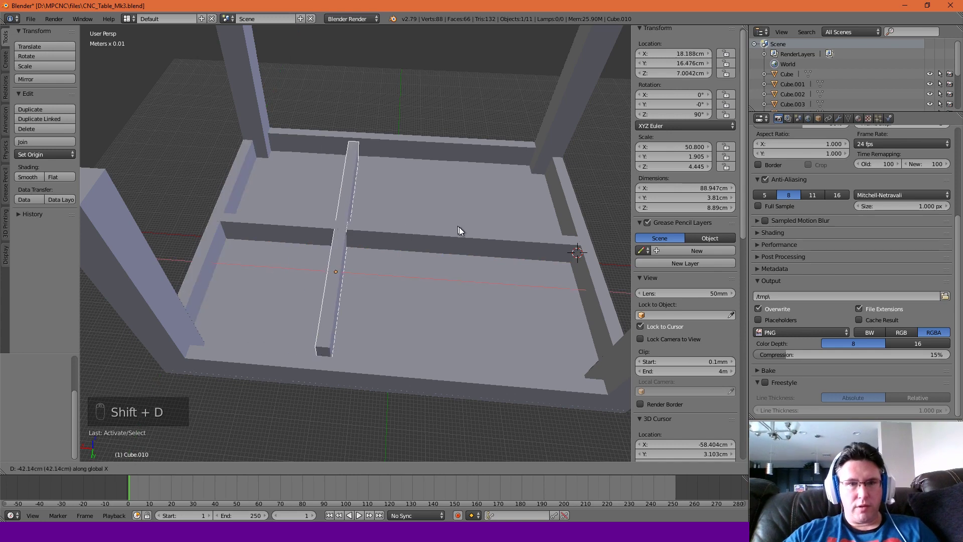
pyautogui.click(461, 236)
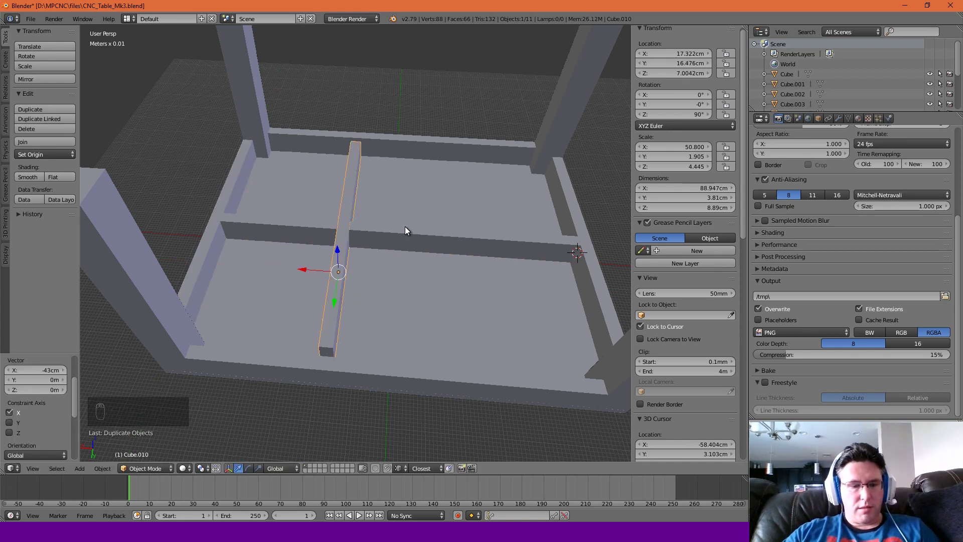
# Duplicate the cross brace and move the copy about 41.2 cm along negative X to form a second brace.
pyautogui.hotkey('shift', 'd')
pyautogui.press('x')
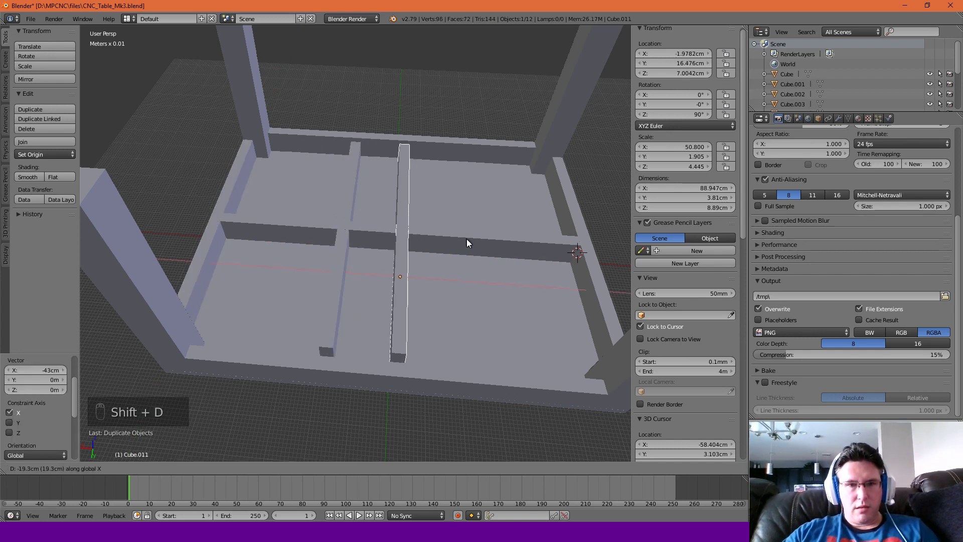
pyautogui.click(538, 250)
pyautogui.moveTo(451, 236); pyautogui.dragTo(396, 224, button='middle')
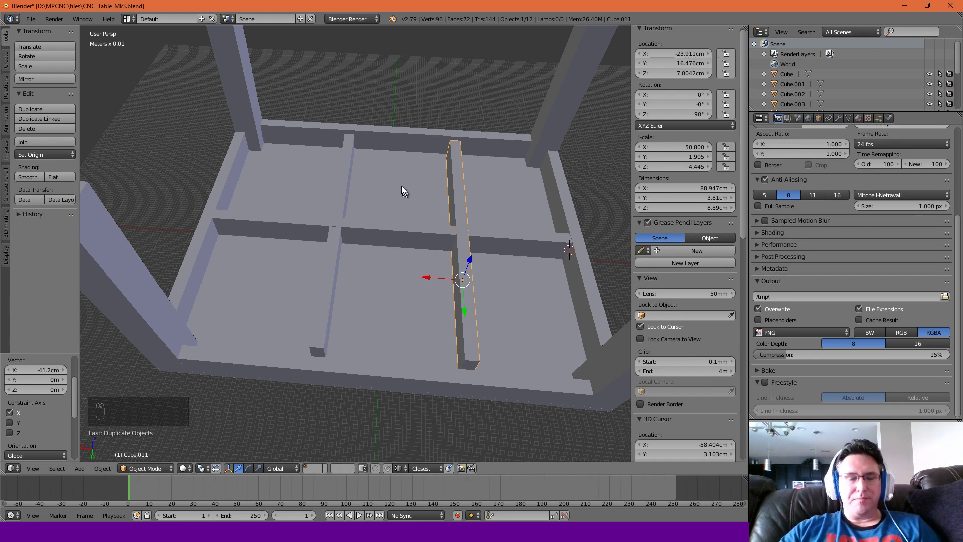
# Move the first cross brace along Y to about 20.1 cm so that its near end meets the long-edge rail.
pyautogui.scroll(2, 343, 170)
pyautogui.click(343, 169)
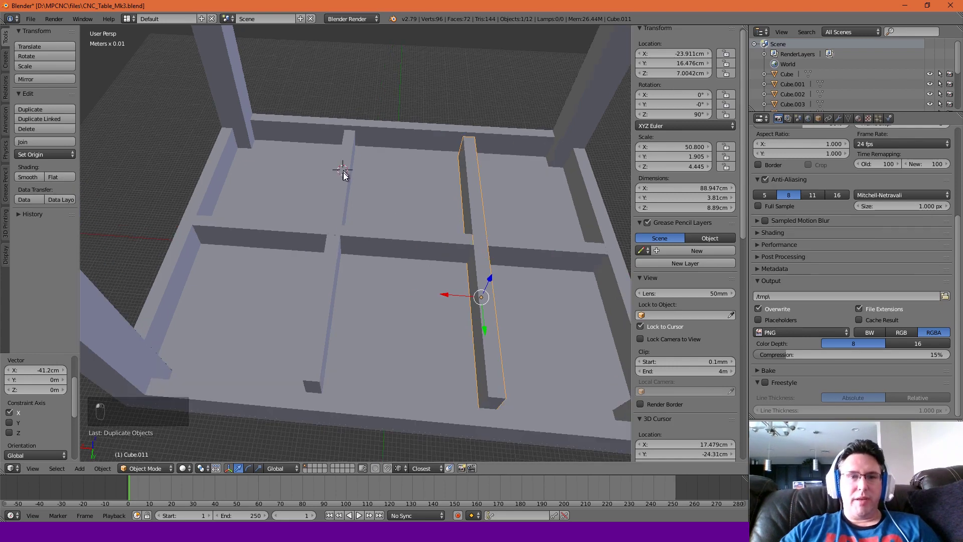
pyautogui.rightClick(342, 188)
pyautogui.moveTo(477, 221); pyautogui.dragTo(451, 217, button='middle')
pyautogui.moveTo(364, 188); pyautogui.dragTo(310, 215, button='middle')
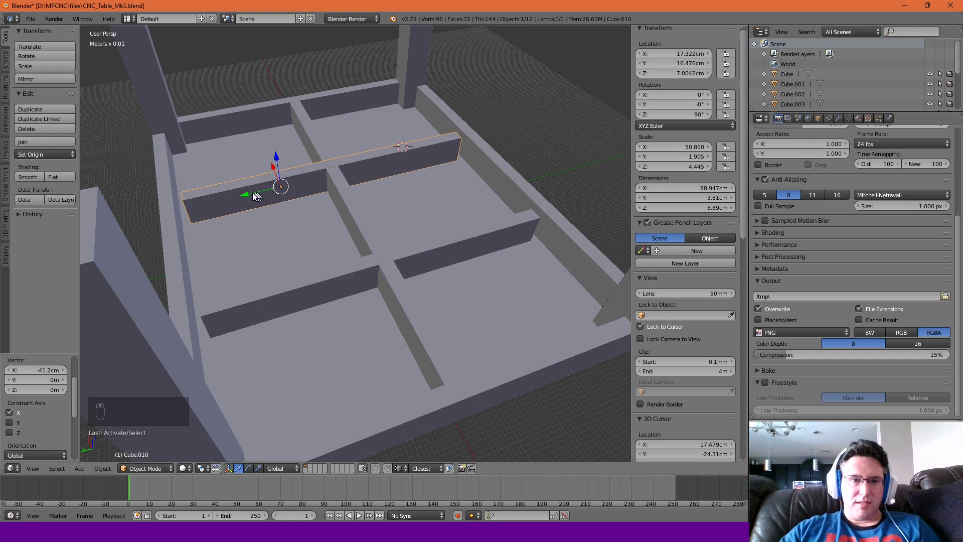
pyautogui.moveTo(245, 193); pyautogui.dragTo(171, 171)
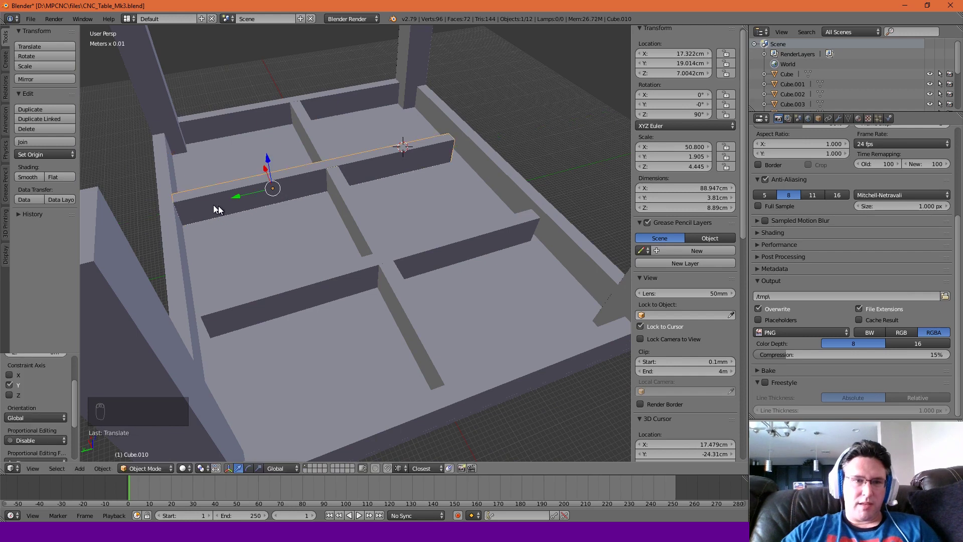
pyautogui.moveTo(236, 196); pyautogui.dragTo(231, 198)
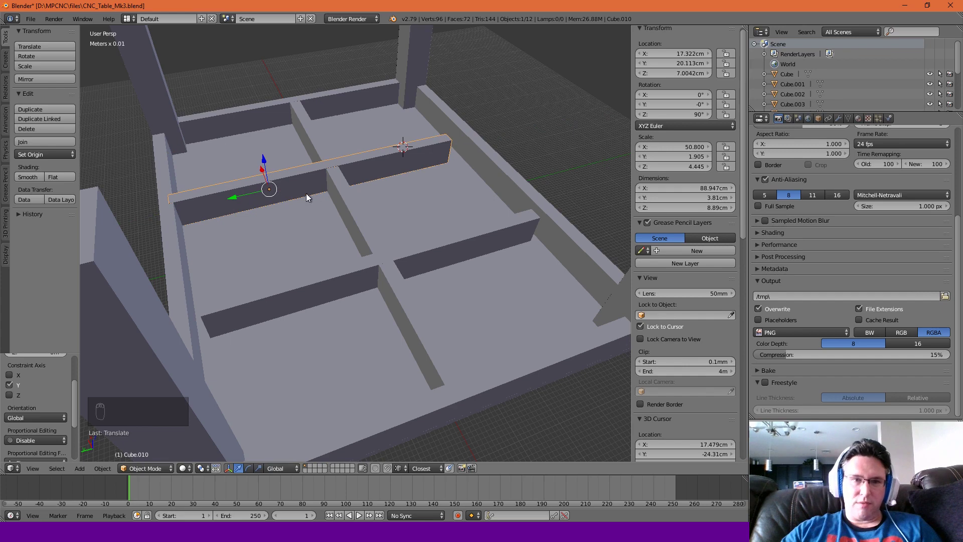
# Extend the first cross brace's other end face along Y to the opposite long-edge rail.
pyautogui.press('Tab')
pyautogui.rightClick(444, 151)
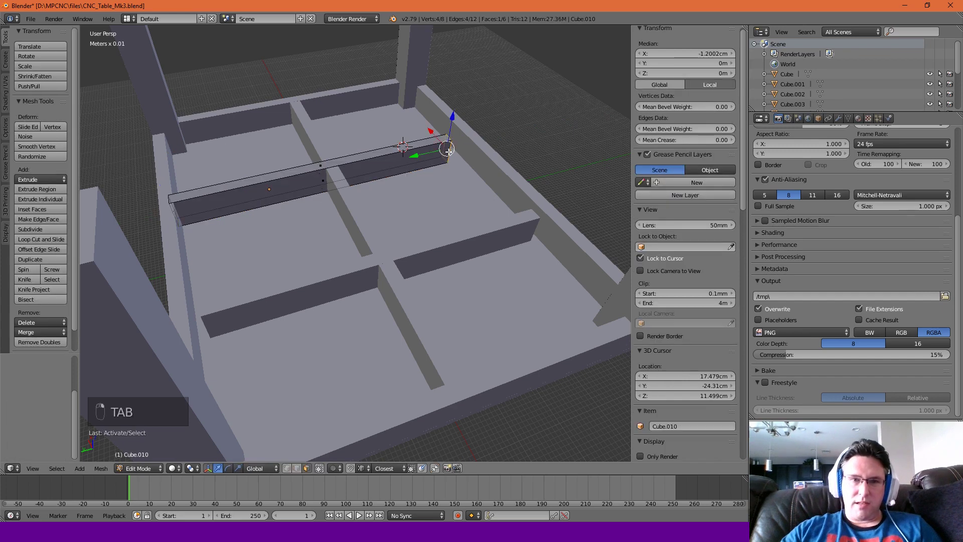
pyautogui.moveTo(426, 158); pyautogui.dragTo(415, 109)
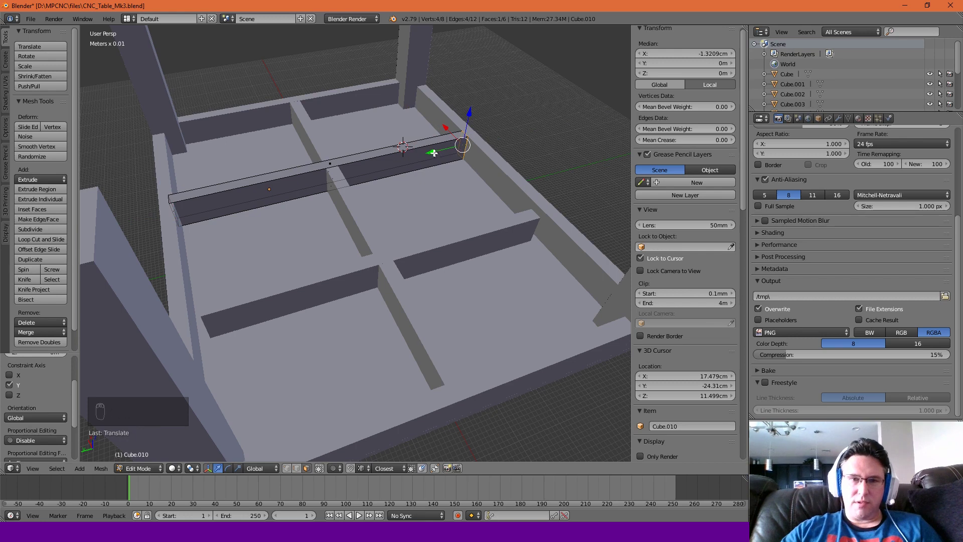
pyautogui.moveTo(434, 153); pyautogui.dragTo(430, 154)
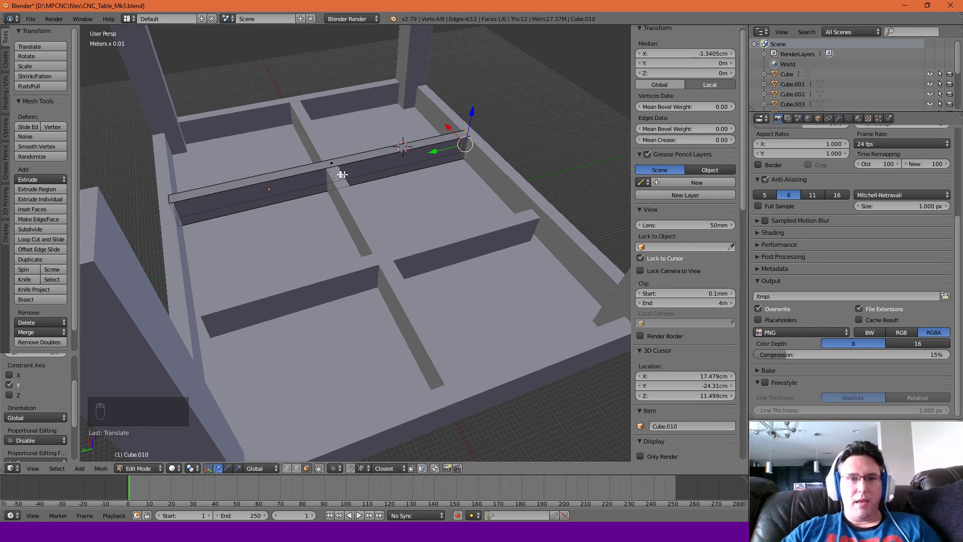
# Return to object mode and delete the second cross brace, which is not yet extended between the long-edge rails.
pyautogui.moveTo(338, 172); pyautogui.dragTo(359, 198, button='middle')
pyautogui.press('Tab')
pyautogui.click(325, 170)
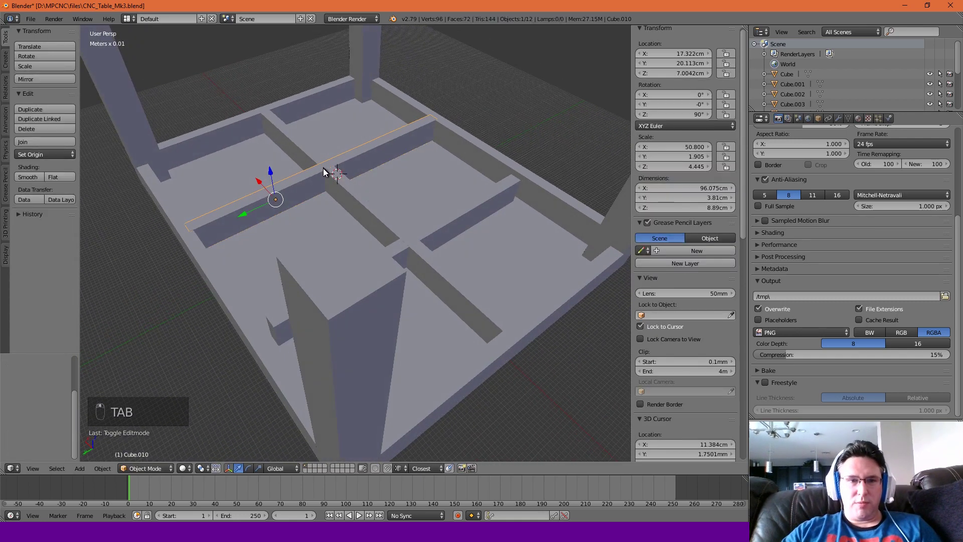
pyautogui.scroll(5, 336, 175)
pyautogui.moveTo(347, 163); pyautogui.dragTo(345, 170, button='middle')
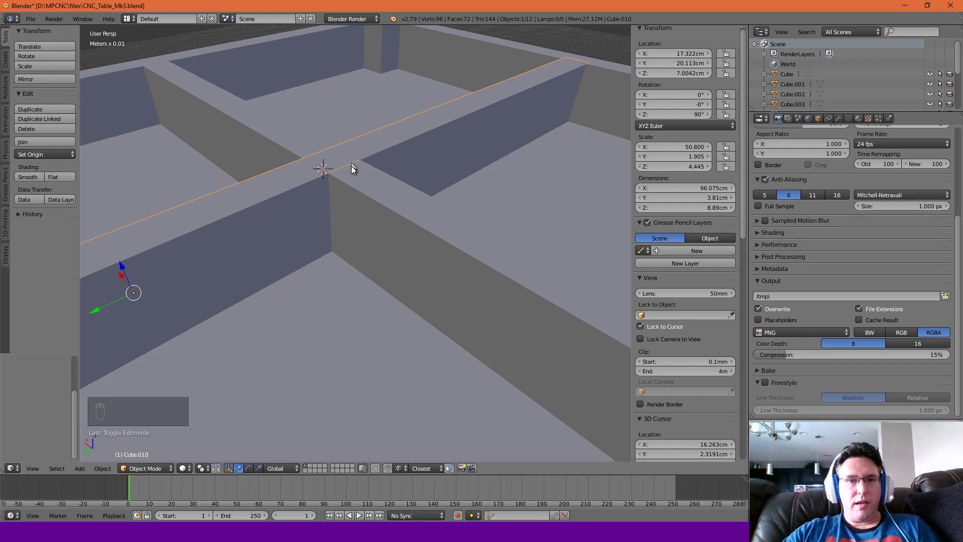
pyautogui.moveTo(354, 203); pyautogui.dragTo(386, 210, button='middle')
pyautogui.rightClick(471, 215)
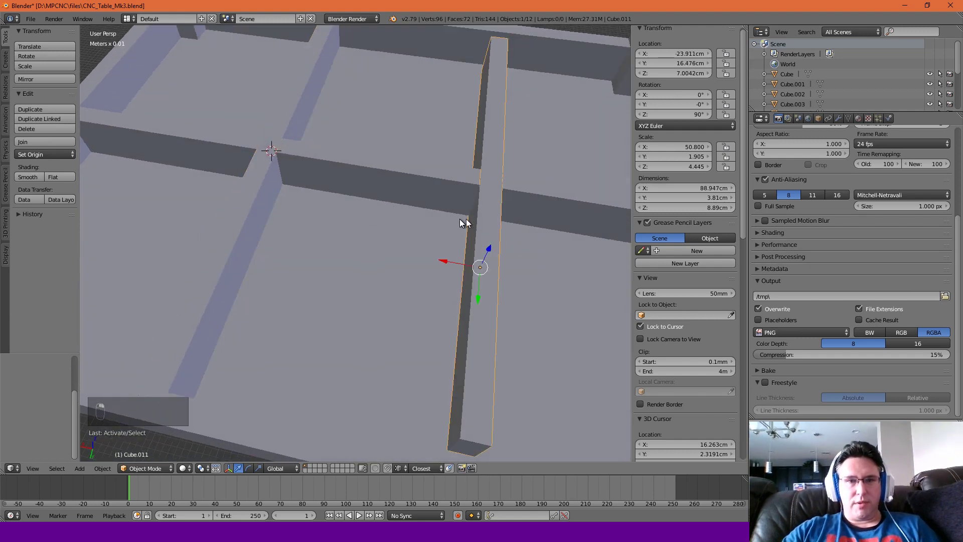
pyautogui.moveTo(459, 219); pyautogui.dragTo(357, 191, button='middle')
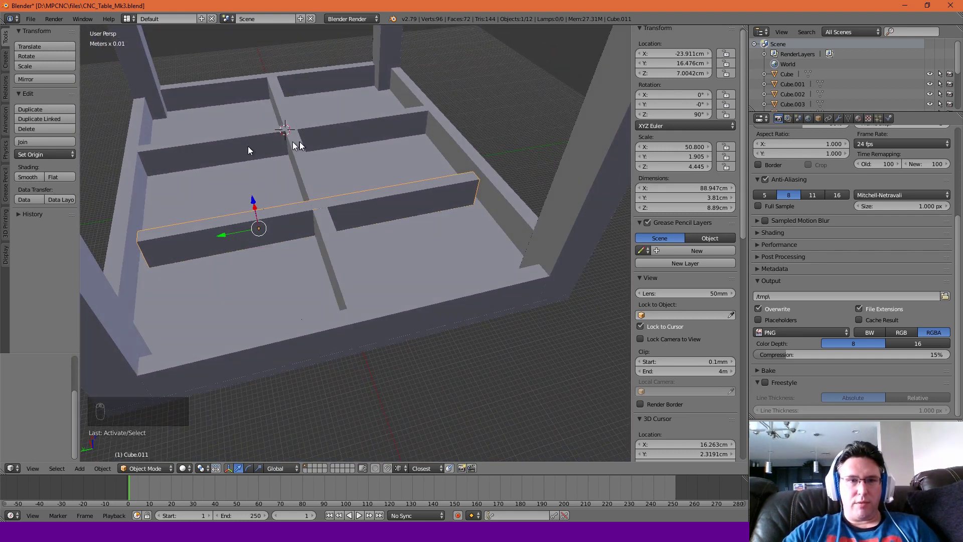
pyautogui.press('x')
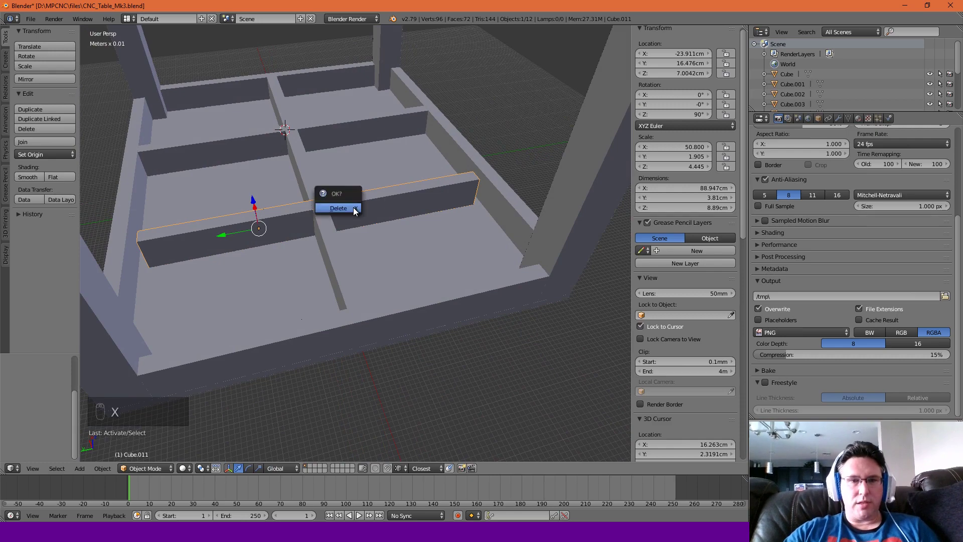
pyautogui.click(353, 207)
# Duplicate the extended cross brace and move the copy about 41 cm along negative X as the new second brace.
pyautogui.rightClick(243, 151)
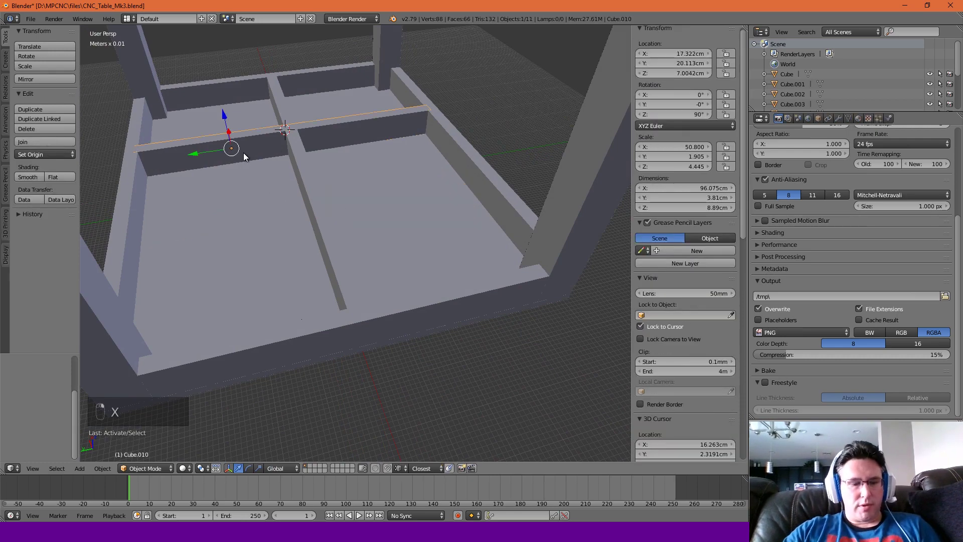
pyautogui.hotkey('shift', 'd')
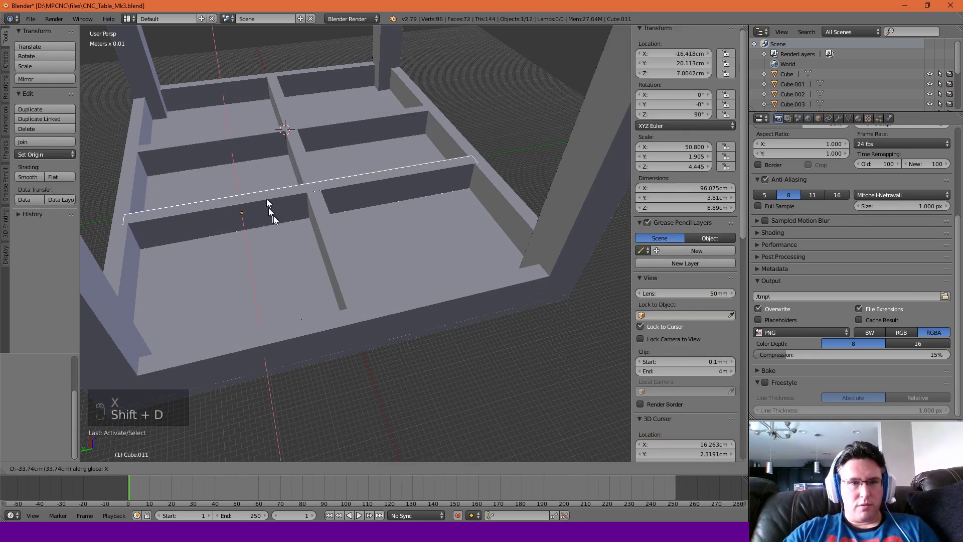
pyautogui.click(273, 232)
pyautogui.moveTo(273, 233); pyautogui.dragTo(327, 217, button='middle')
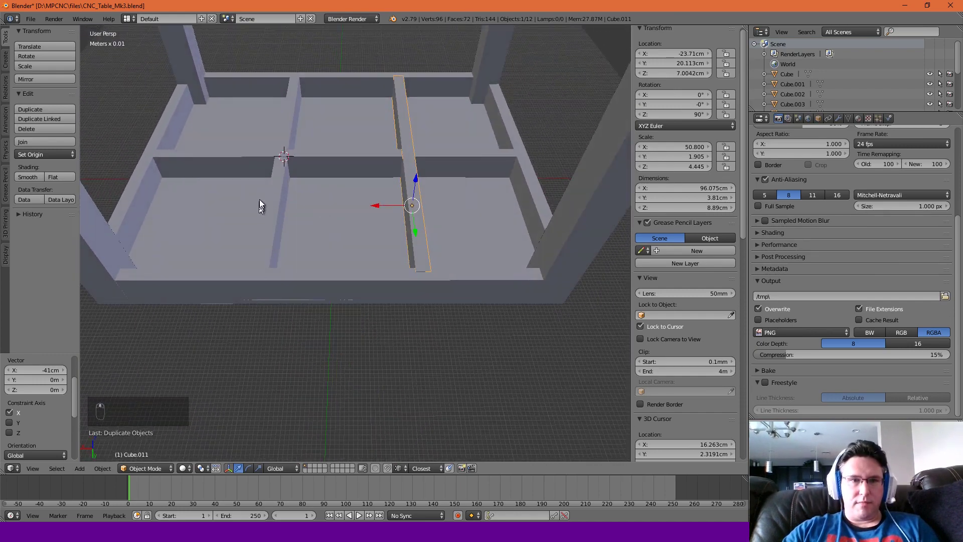
# Shift both cross braces along positive X to even out the bays, placing the first brace at about X 20.2 cm.
pyautogui.rightClick(280, 202)
pyautogui.moveTo(245, 206); pyautogui.dragTo(234, 205)
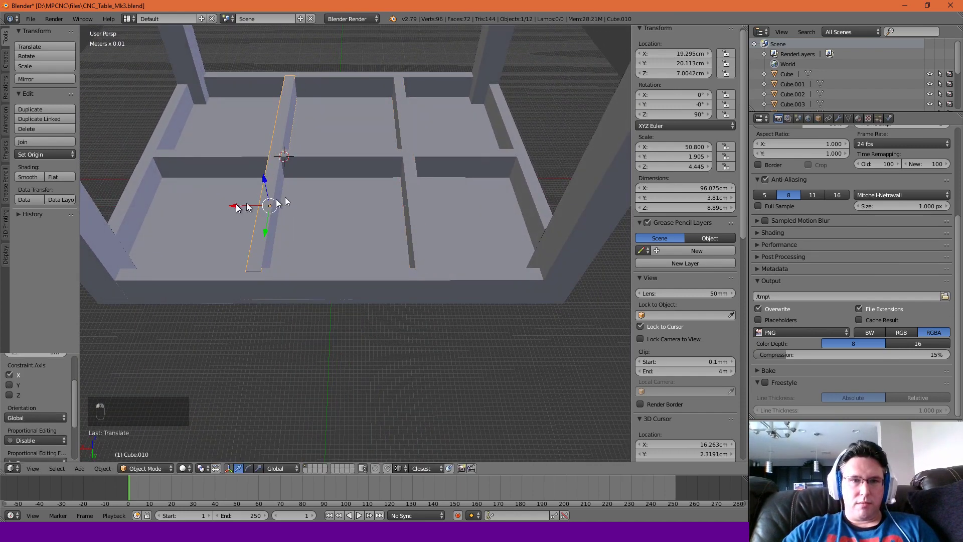
pyautogui.rightClick(402, 186)
pyautogui.moveTo(377, 206); pyautogui.dragTo(366, 207)
pyautogui.rightClick(272, 200)
pyautogui.moveTo(231, 205); pyautogui.dragTo(228, 206)
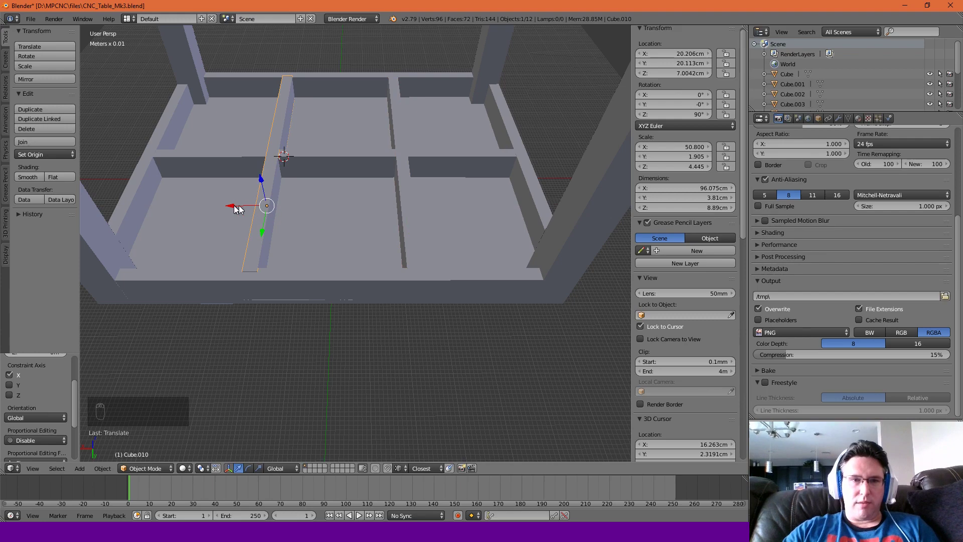
pyautogui.rightClick(404, 206)
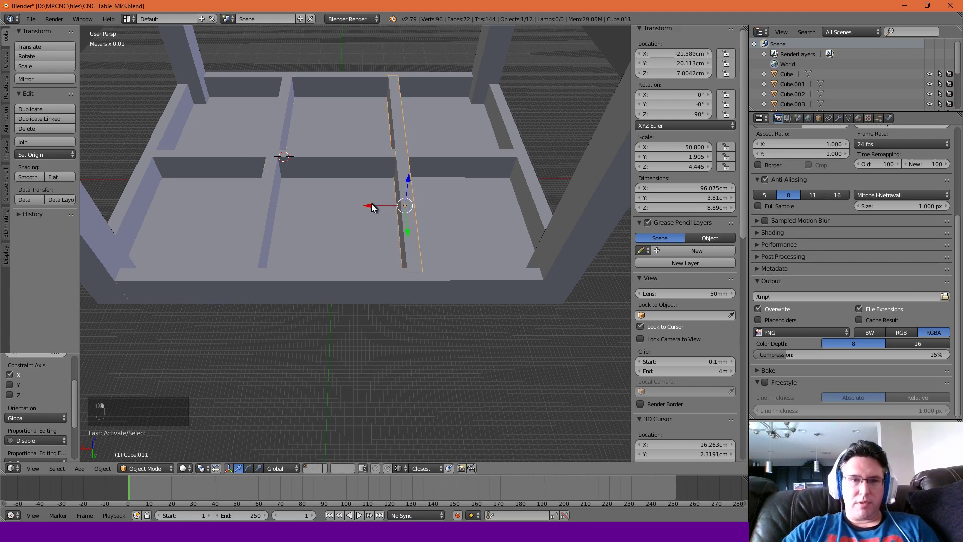
pyautogui.moveTo(370, 206); pyautogui.dragTo(366, 206)
pyautogui.rightClick(276, 194)
# Select all four table legs and hide them.
pyautogui.moveTo(321, 197); pyautogui.dragTo(379, 222, button='middle')
pyautogui.scroll(-3, 340, 202)
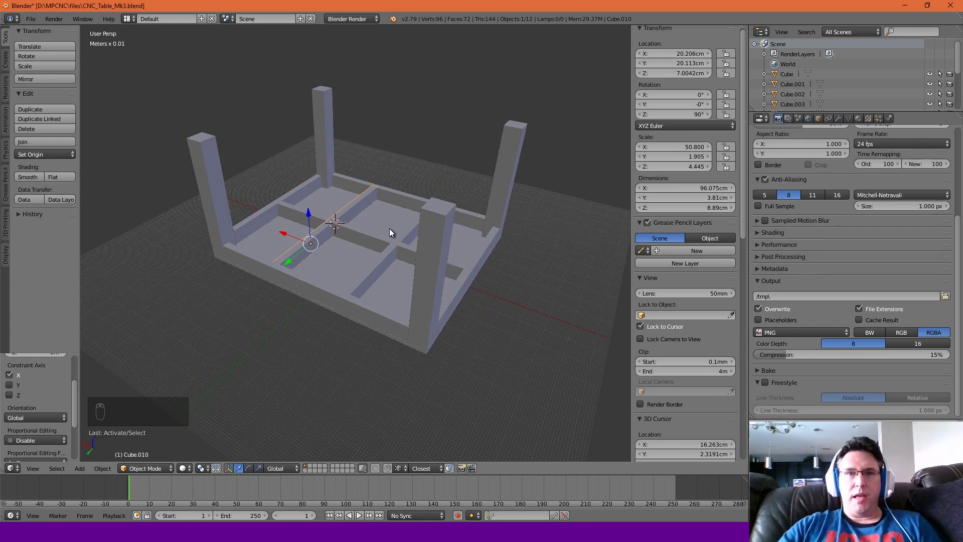
pyautogui.moveTo(390, 235)
pyautogui.mouseDown(button='middle')
pyautogui.moveTo(409, 232)
pyautogui.moveTo(395, 230)
pyautogui.mouseUp(button='middle')
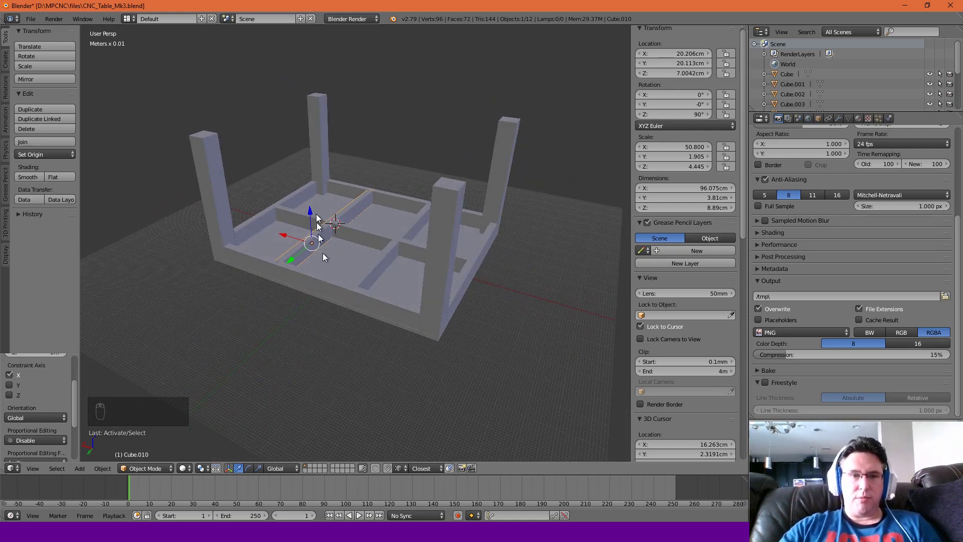
pyautogui.moveTo(374, 217)
pyautogui.mouseDown(button='middle')
pyautogui.moveTo(372, 242)
pyautogui.moveTo(365, 231)
pyautogui.mouseUp(button='middle')
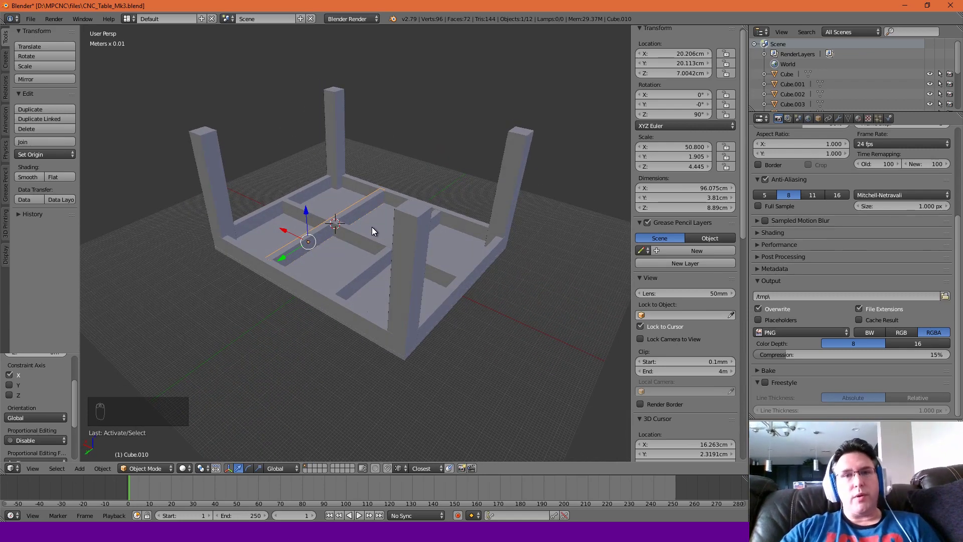
pyautogui.moveTo(369, 227); pyautogui.dragTo(369, 228, button='middle')
pyautogui.rightClick(326, 135)
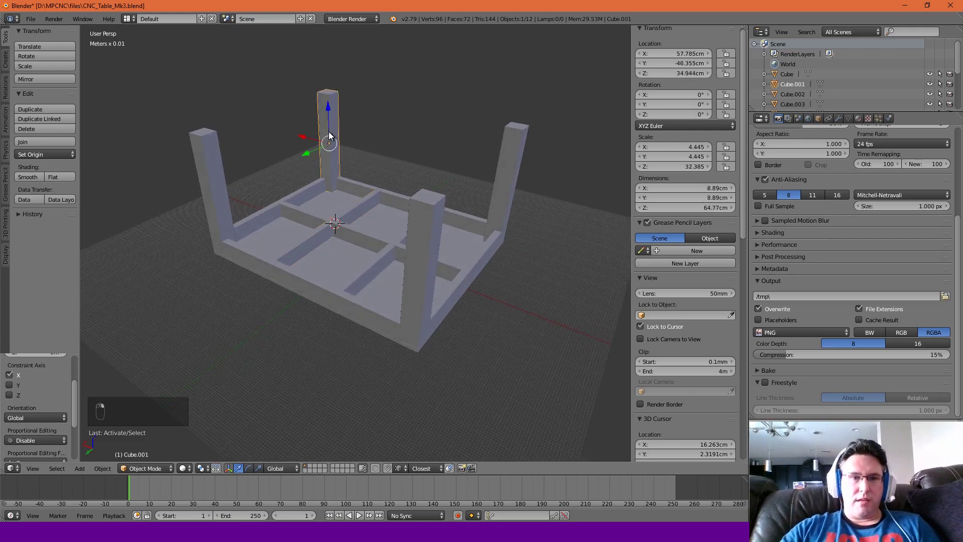
pyautogui.keyDown('shift'); pyautogui.rightClick(224, 205); pyautogui.keyUp('shift')
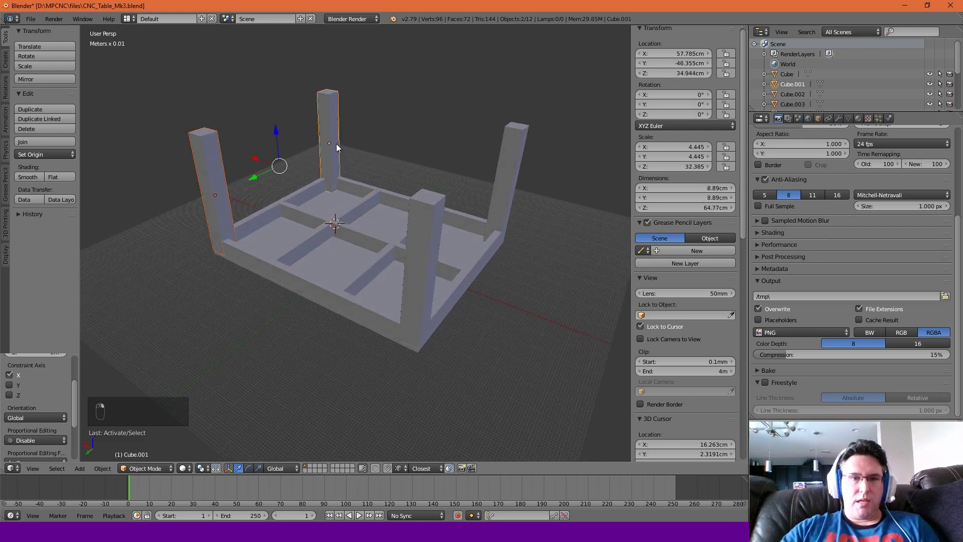
pyautogui.keyDown('shift'); pyautogui.rightClick(513, 179); pyautogui.keyUp('shift')
pyautogui.keyDown('shift'); pyautogui.rightClick(414, 266); pyautogui.keyUp('shift')
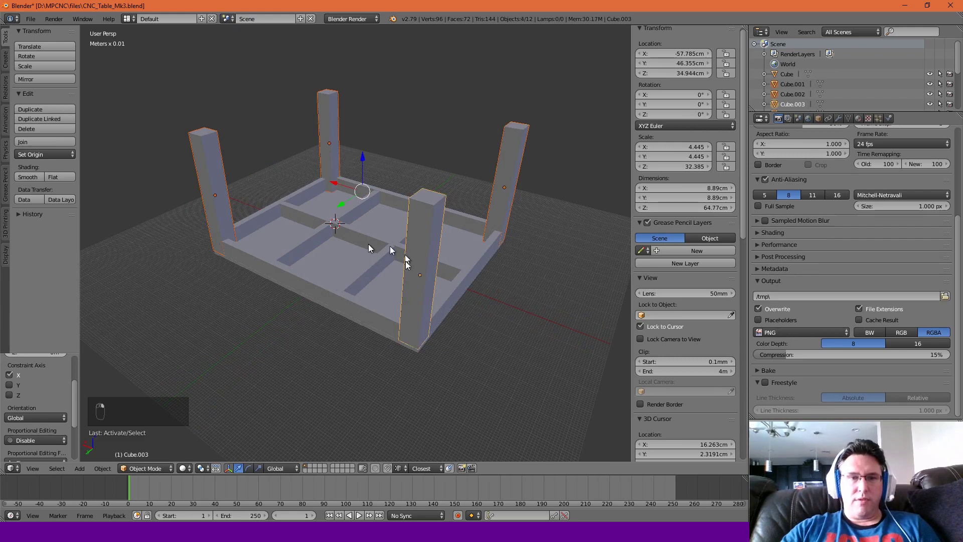
pyautogui.press('h')
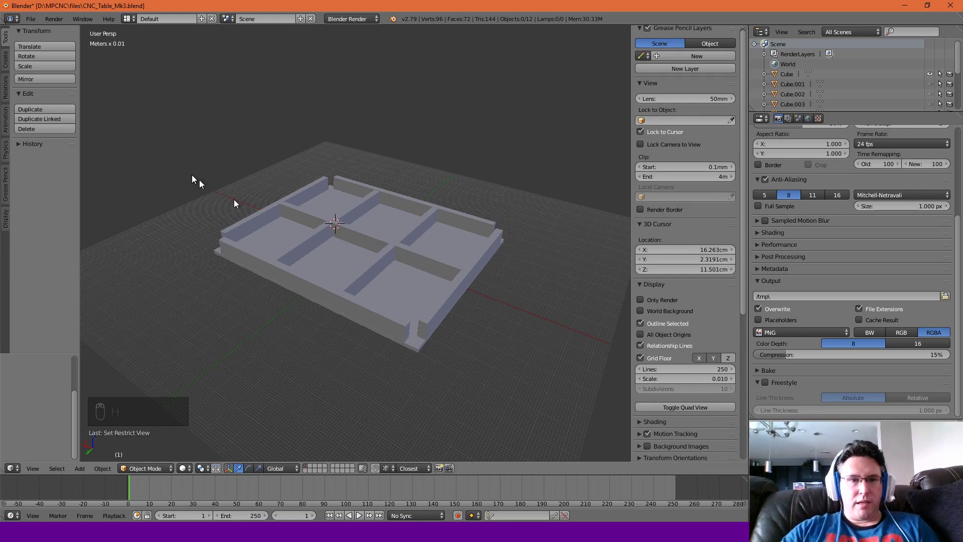
# Duplicate the tabletop with all its rails and braces about 46 cm upward along Z, and unhide the four legs.
pyautogui.press('b')
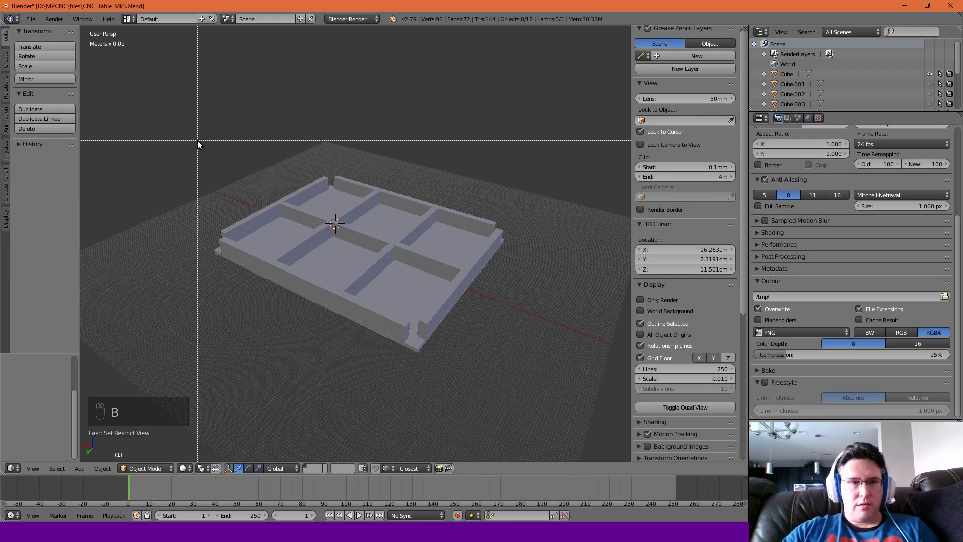
pyautogui.moveTo(198, 125); pyautogui.dragTo(534, 393)
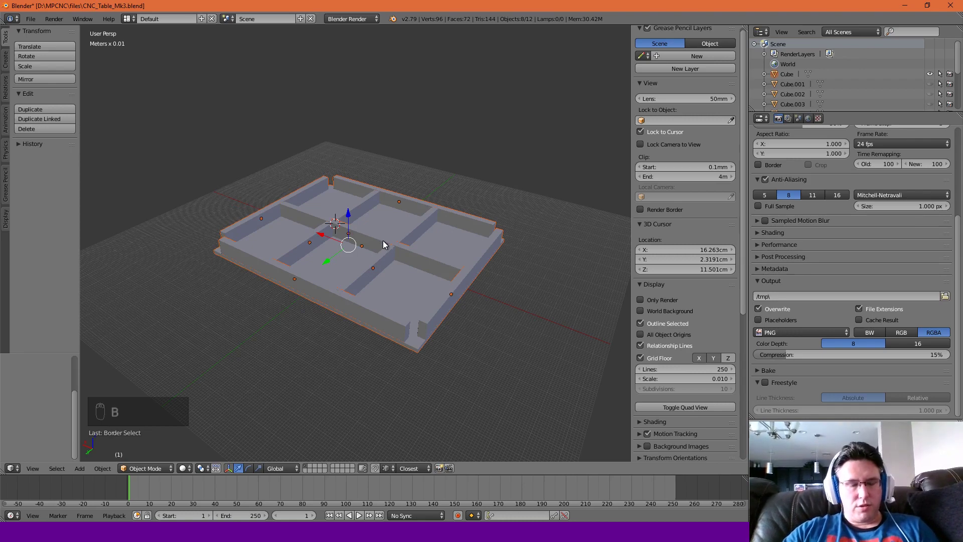
pyautogui.hotkey('shift', 'd')
pyautogui.press('z')
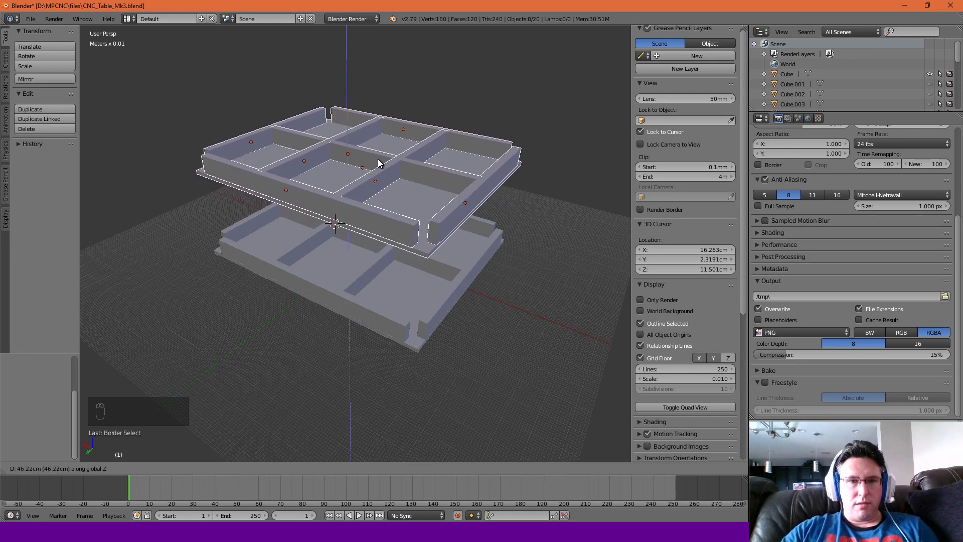
pyautogui.click(379, 166)
pyautogui.moveTo(381, 167)
pyautogui.mouseDown(button='middle')
pyautogui.moveTo(416, 153)
pyautogui.moveTo(412, 136)
pyautogui.moveTo(366, 157)
pyautogui.moveTo(412, 146)
pyautogui.moveTo(387, 151)
pyautogui.mouseUp(button='middle')
pyautogui.hotkey('alt', 'h')
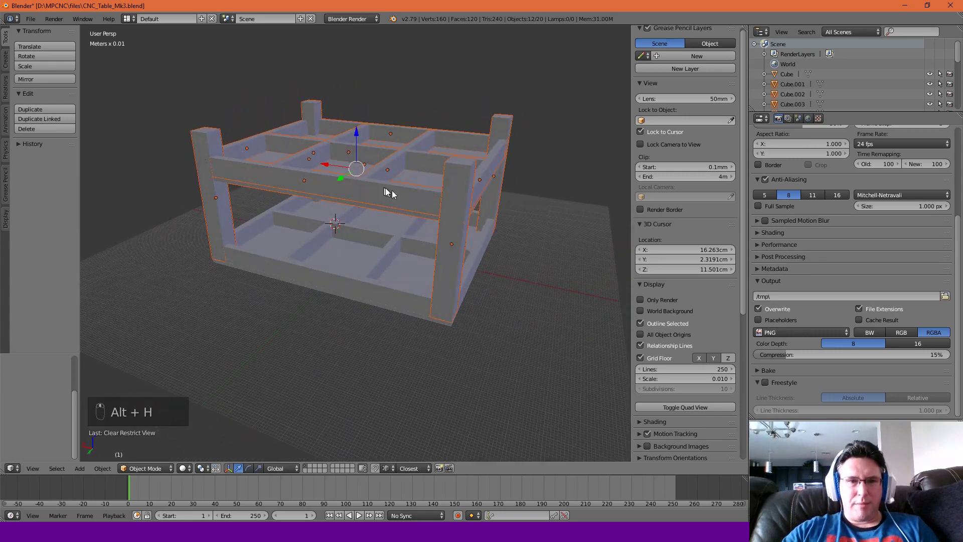
# Examine the two-tier table frame from several angles, checking how the duplicated tier sits between the legs.
pyautogui.moveTo(387, 189); pyautogui.dragTo(395, 169, button='middle')
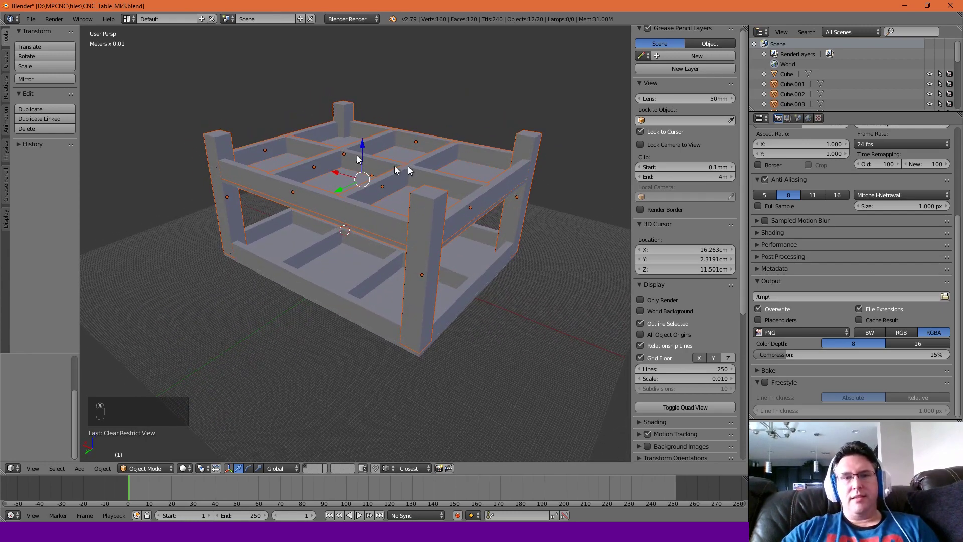
pyautogui.click(425, 196)
pyautogui.scroll(-2, 426, 196)
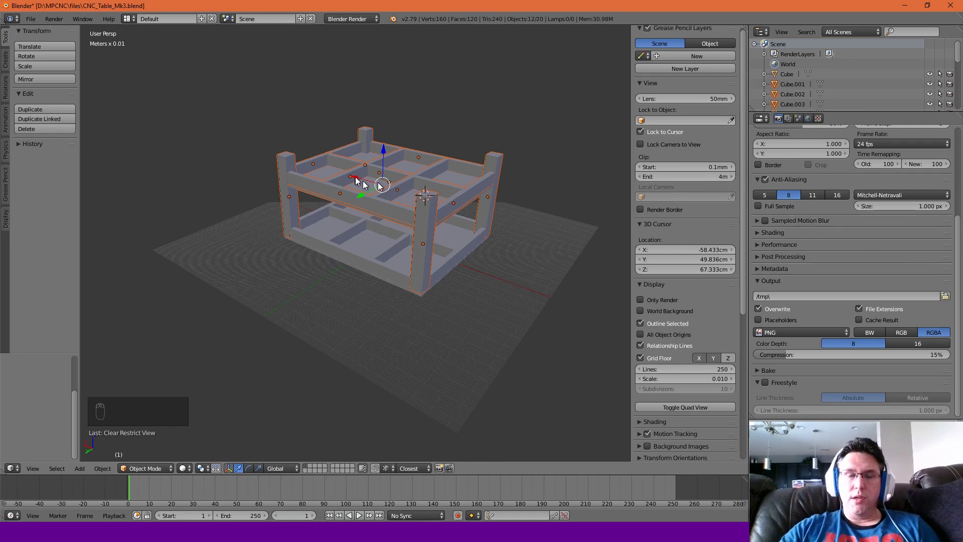
pyautogui.moveTo(407, 194); pyautogui.dragTo(416, 183, button='middle')
pyautogui.click(373, 216)
pyautogui.click(382, 220)
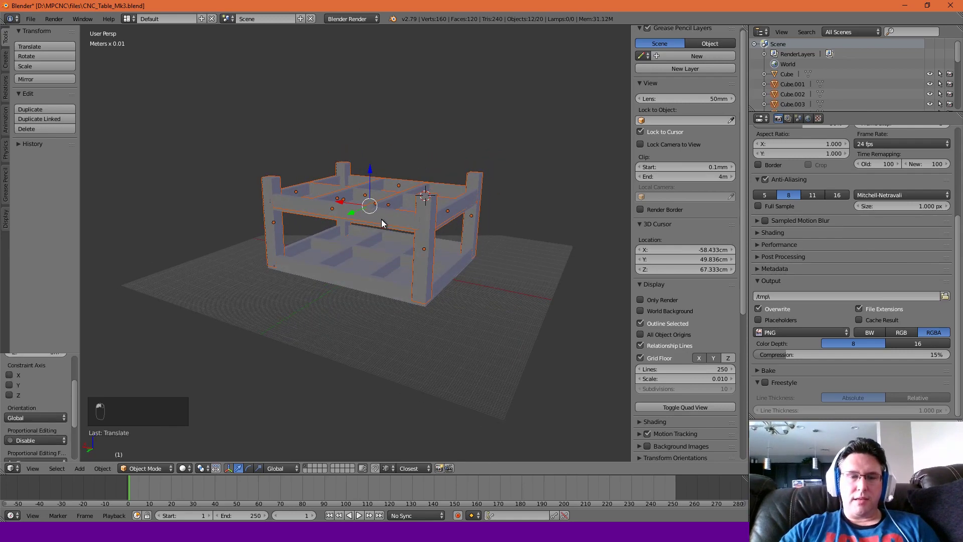
pyautogui.scroll(3, 391, 224)
pyautogui.moveTo(392, 224); pyautogui.dragTo(389, 218, button='middle')
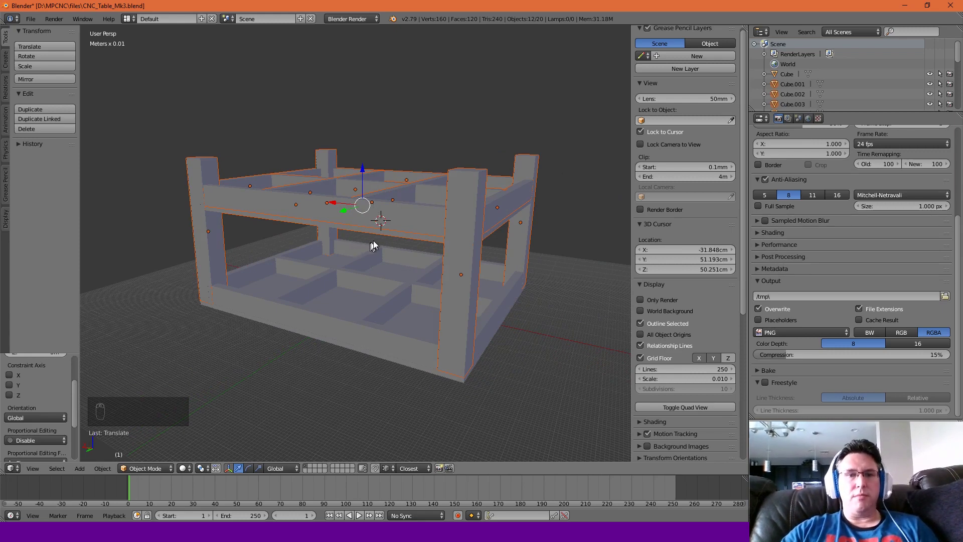
pyautogui.click(403, 225)
pyautogui.moveTo(401, 224); pyautogui.dragTo(393, 224, button='middle')
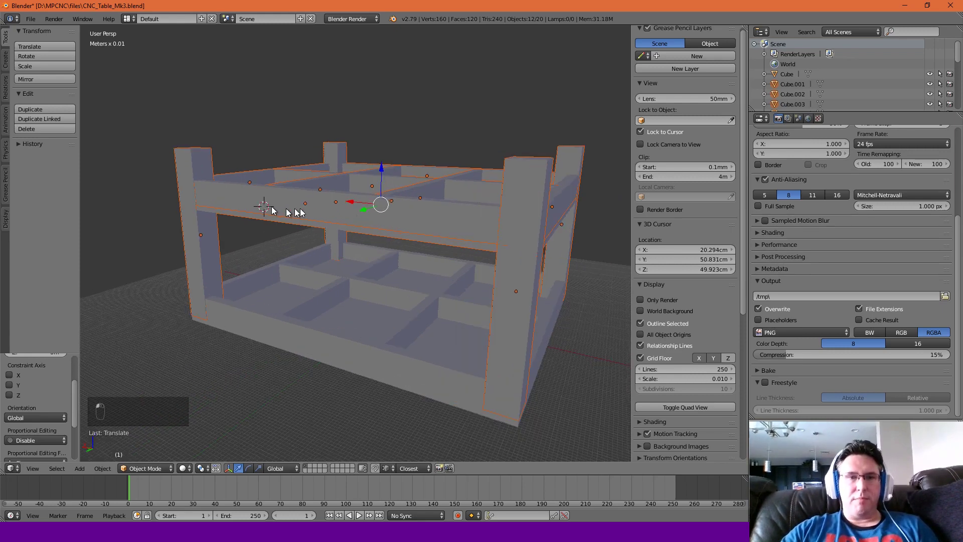
pyautogui.click(415, 219)
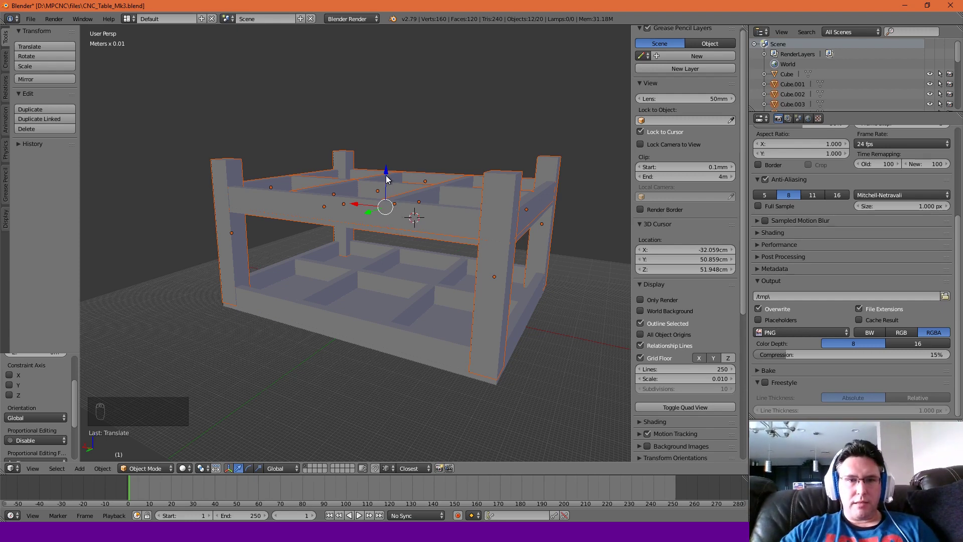
pyautogui.press('g')
pyautogui.press('z')
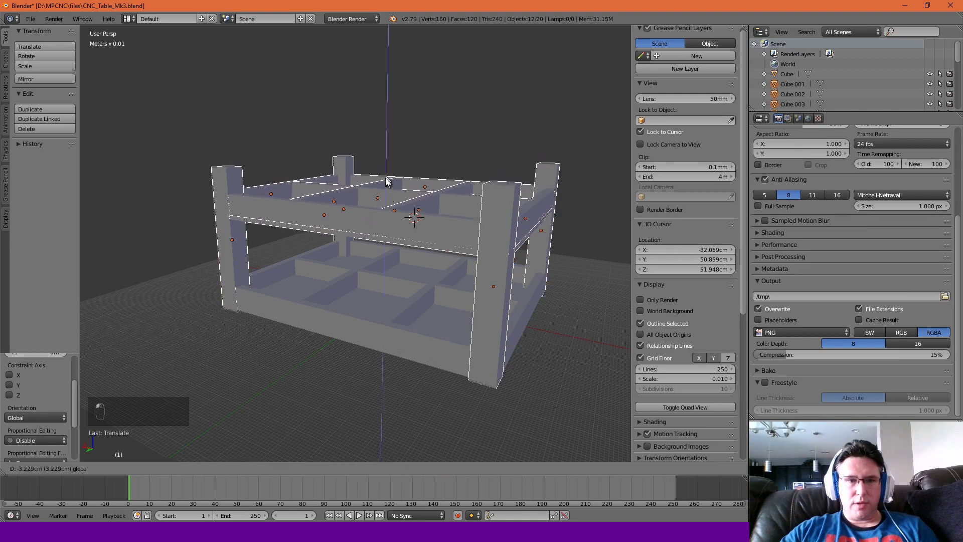
pyautogui.rightClick(385, 177)
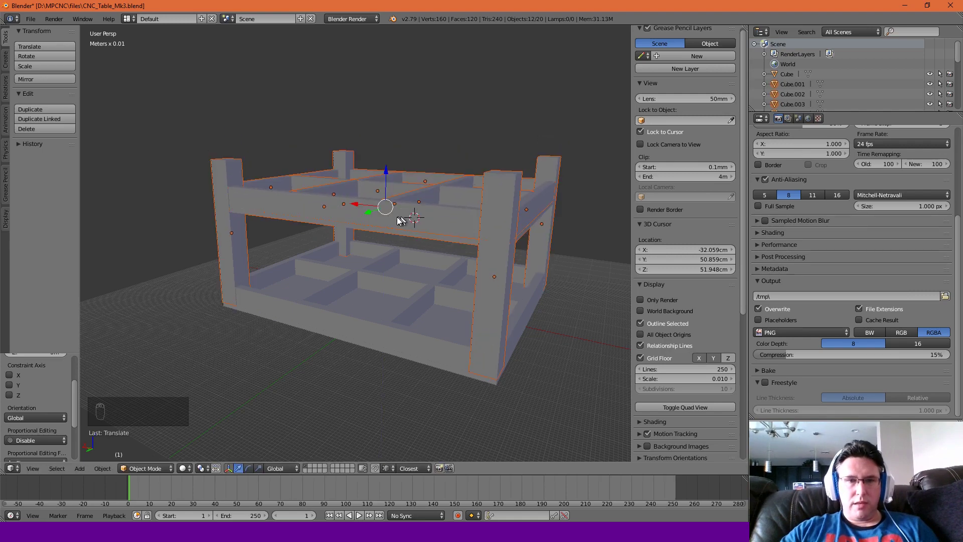
# Remove one far corner leg from the selection and make the other far corner leg the active object.
pyautogui.keyDown('shift'); pyautogui.rightClick(548, 170); pyautogui.keyUp('shift')
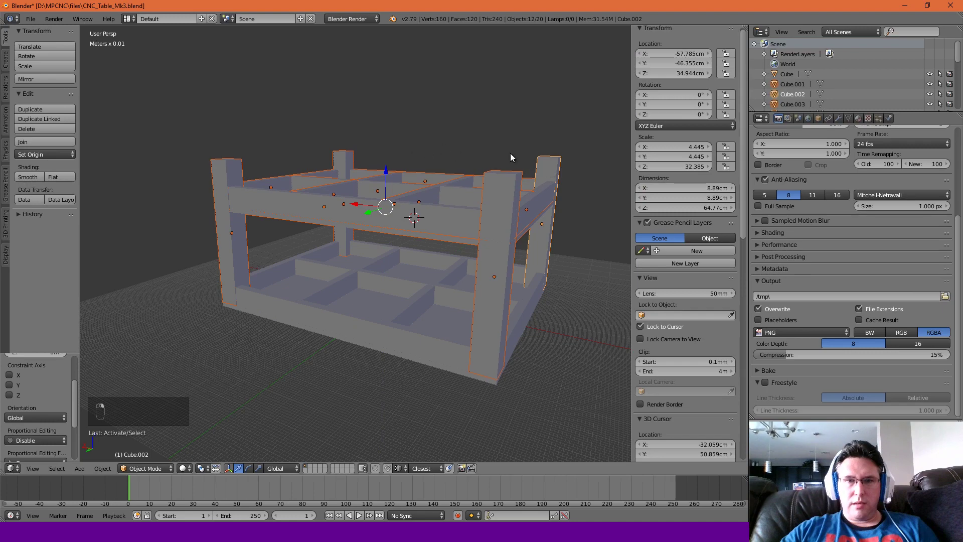
pyautogui.keyDown('shift'); pyautogui.rightClick(545, 174); pyautogui.keyUp('shift')
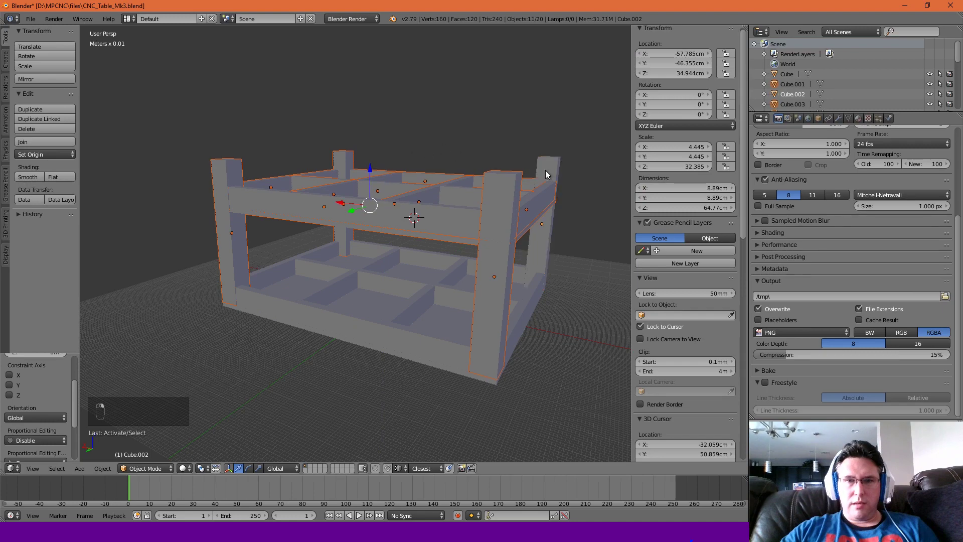
pyautogui.keyDown('shift'); pyautogui.rightClick(344, 158); pyautogui.keyUp('shift')
# Examine the top of the near corner leg and its height relative to the upper tier's rails.
pyautogui.moveTo(365, 162); pyautogui.dragTo(374, 250, button='middle')
pyautogui.scroll(3, 403, 206)
pyautogui.click(400, 201)
pyautogui.scroll(-2, 422, 187)
pyautogui.click(422, 218)
pyautogui.click(376, 187)
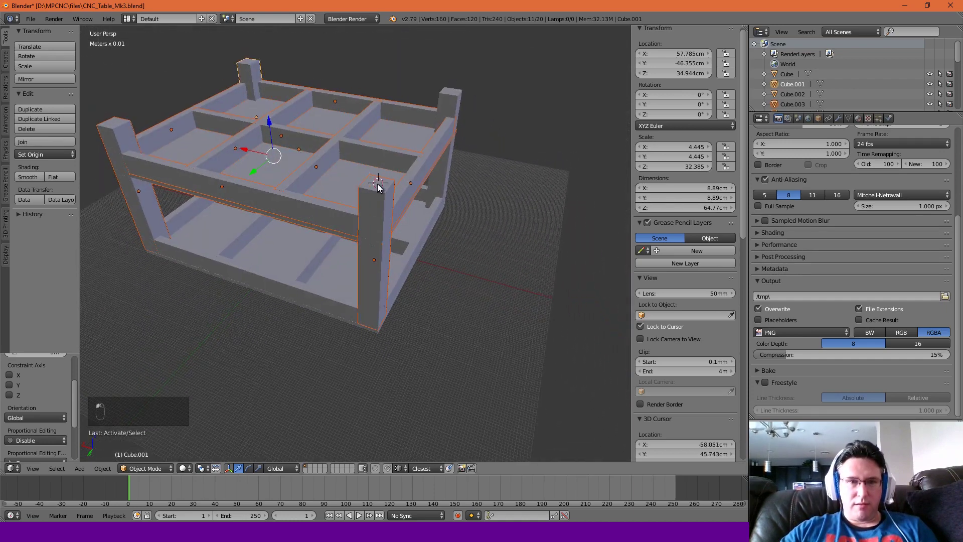
pyautogui.scroll(3, 379, 190)
pyautogui.scroll(-2, 371, 190)
pyautogui.moveTo(355, 189); pyautogui.dragTo(337, 178, button='middle')
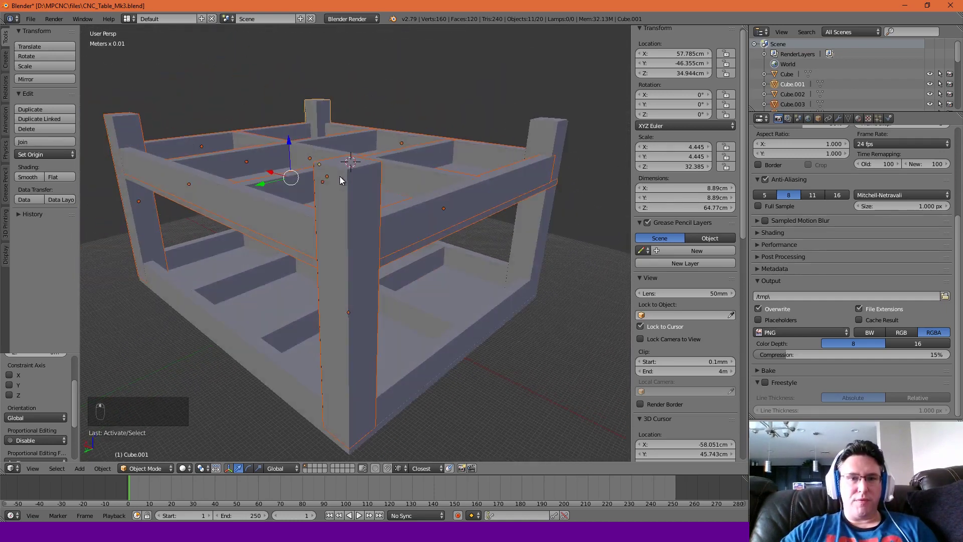
pyautogui.click(346, 163)
pyautogui.scroll(2, 351, 166)
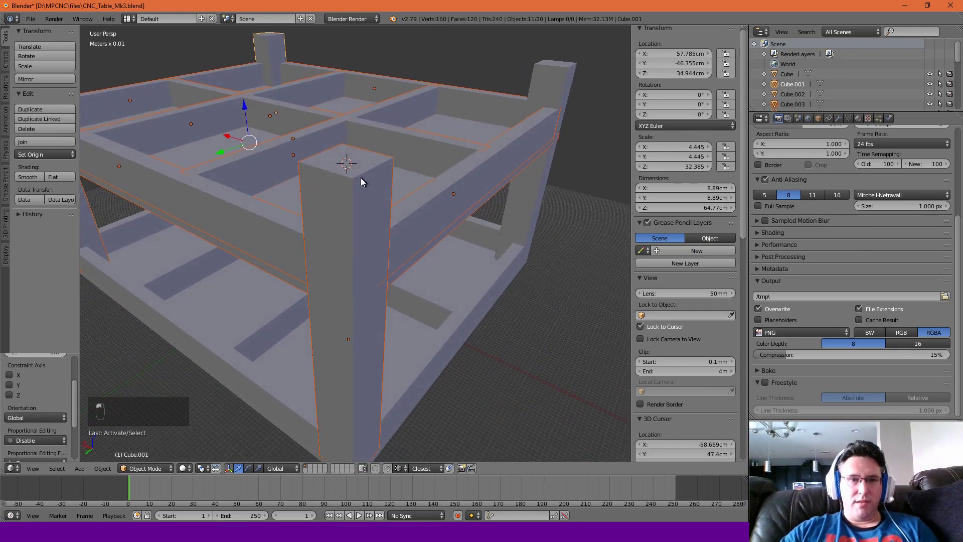
# Deselect all objects, place the 3D cursor on top of the near corner leg and add a cylinder there.
pyautogui.press('Tab')
pyautogui.moveTo(359, 179)
pyautogui.mouseDown(button='middle')
pyautogui.moveTo(355, 193)
pyautogui.moveTo(348, 163)
pyautogui.mouseUp(button='middle')
pyautogui.press('Tab')
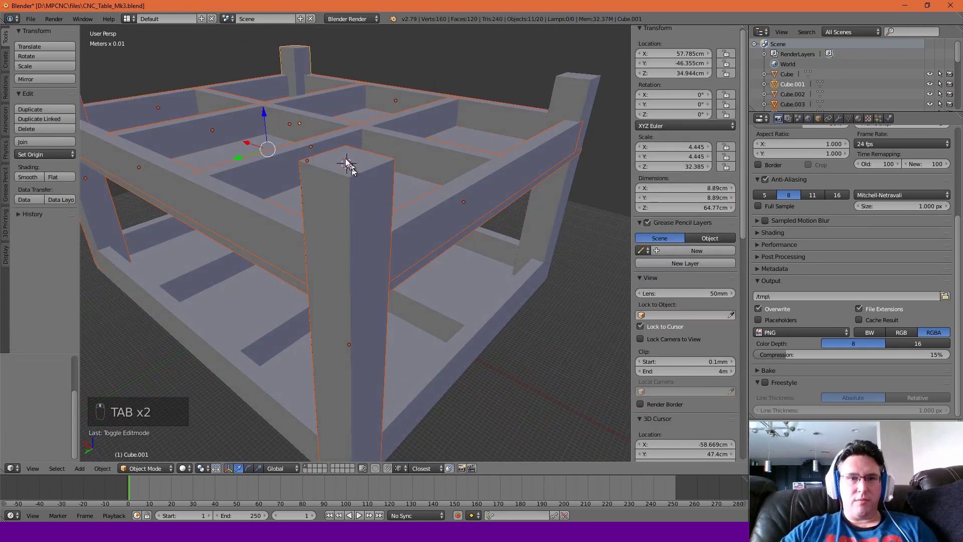
pyautogui.press('a')
pyautogui.press('a')
pyautogui.press('a')
pyautogui.click(350, 165)
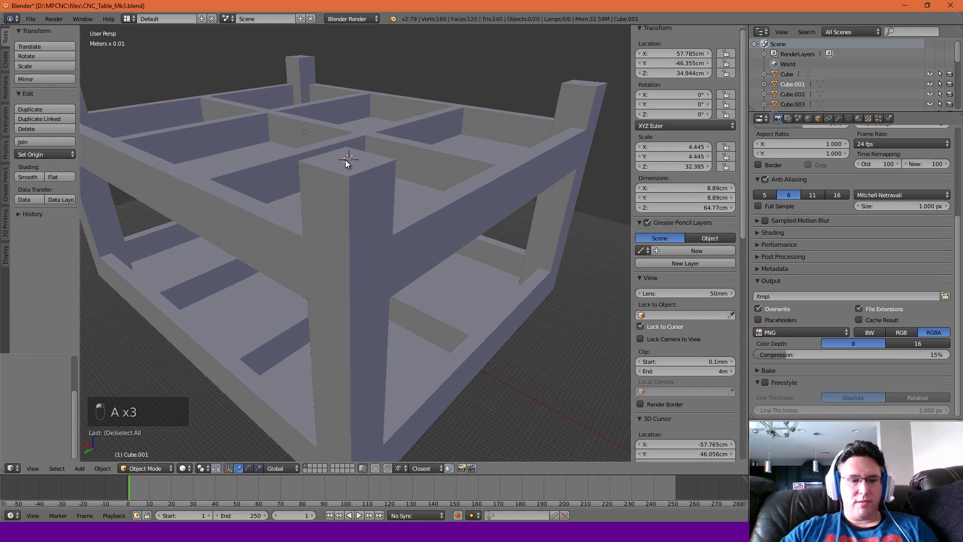
pyautogui.hotkey('shift', 'a')
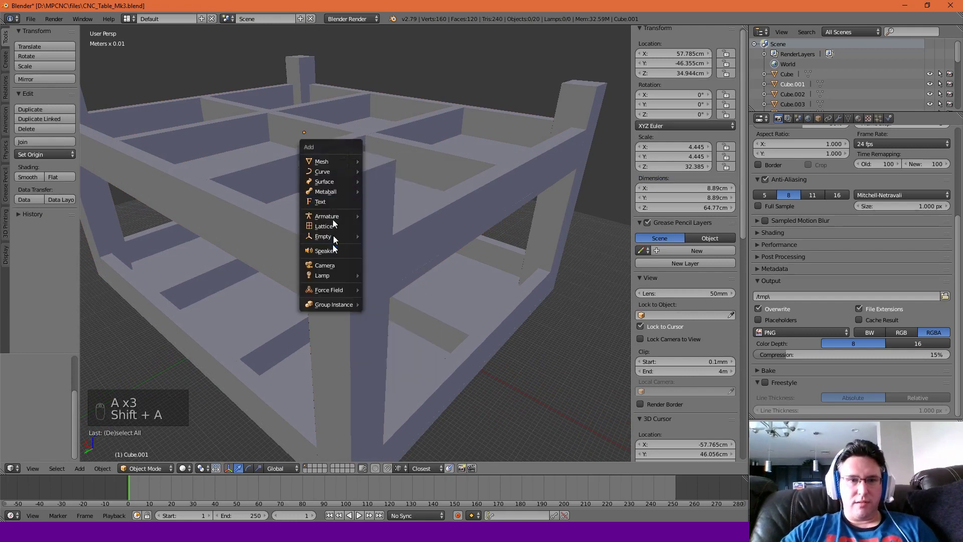
pyautogui.moveTo(330, 175)
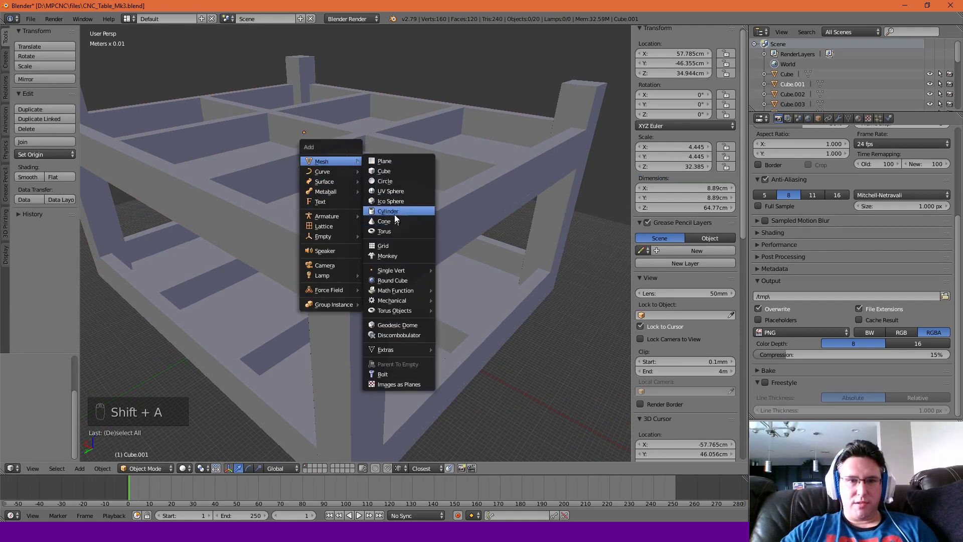
pyautogui.click(394, 213)
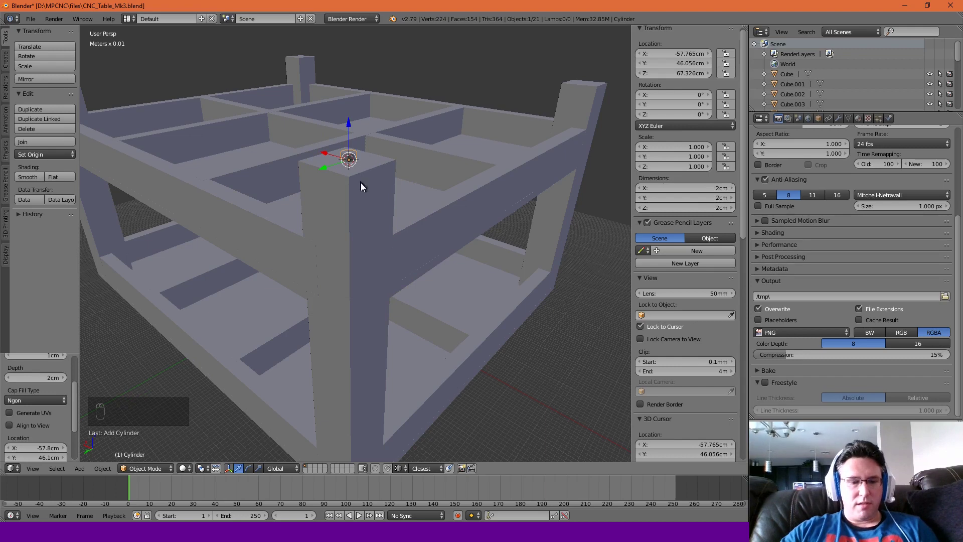
# Scale the cylinder in X and Y to about 8.8 cm across and raise it about 3.9 cm along Z.
pyautogui.press('s')
pyautogui.hotkey('shift', 'z')
pyautogui.click(448, 230)
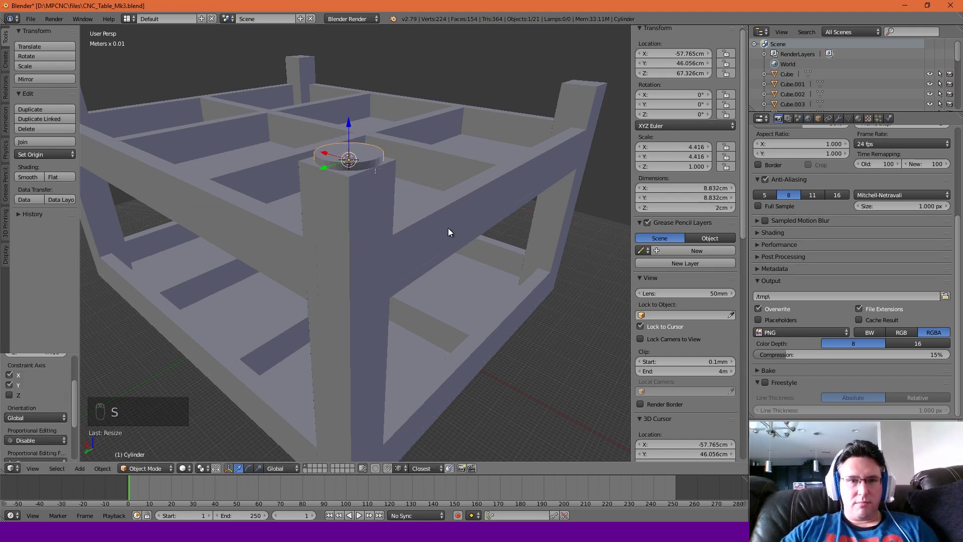
pyautogui.press('g')
pyautogui.press('z')
pyautogui.click(359, 144)
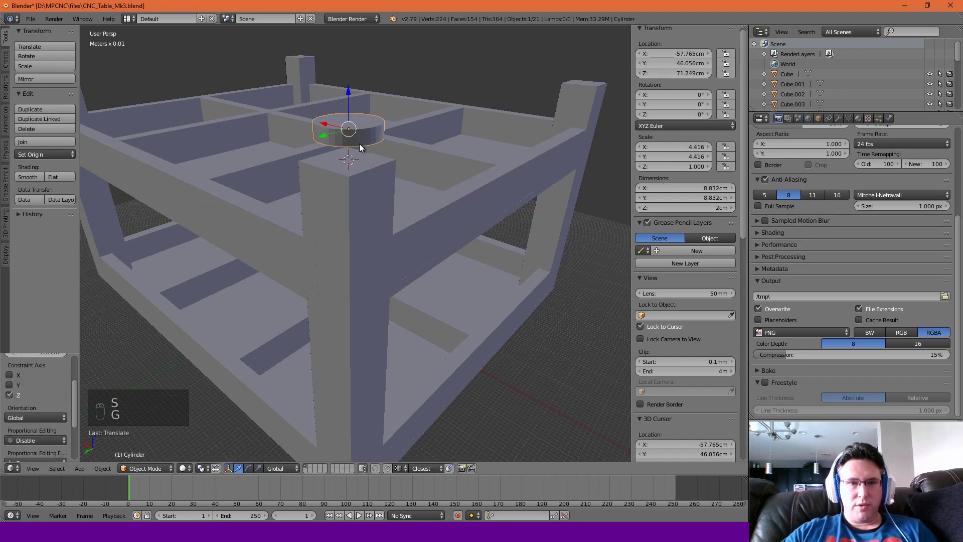
pyautogui.moveTo(368, 177); pyautogui.dragTo(384, 155, button='middle')
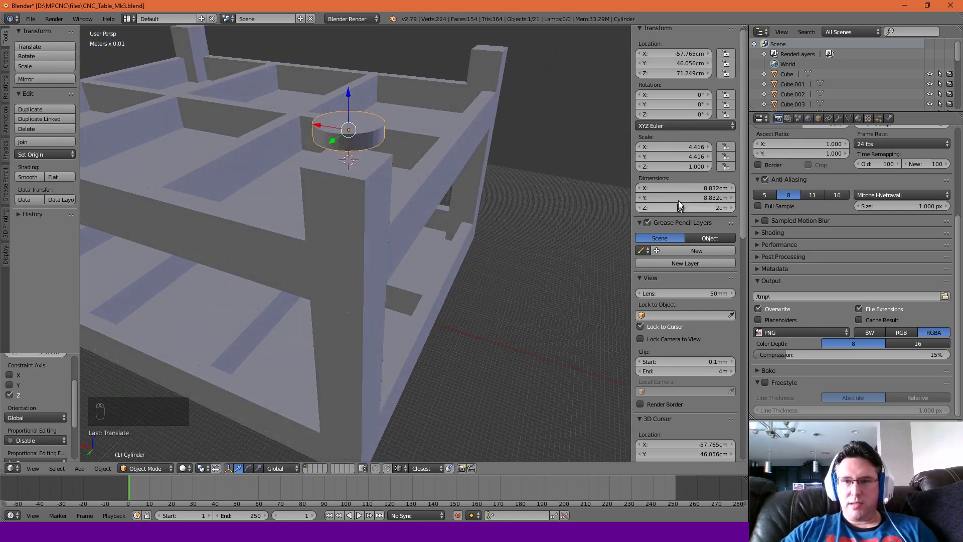
# Set the cylinder's X and Y dimensions to 4 inches each.
pyautogui.click(691, 187)
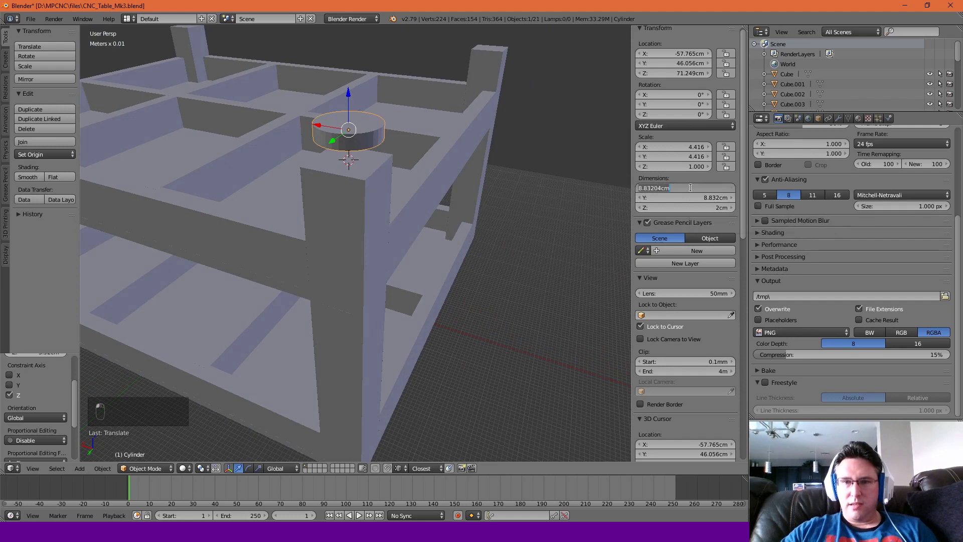
pyautogui.write('4')
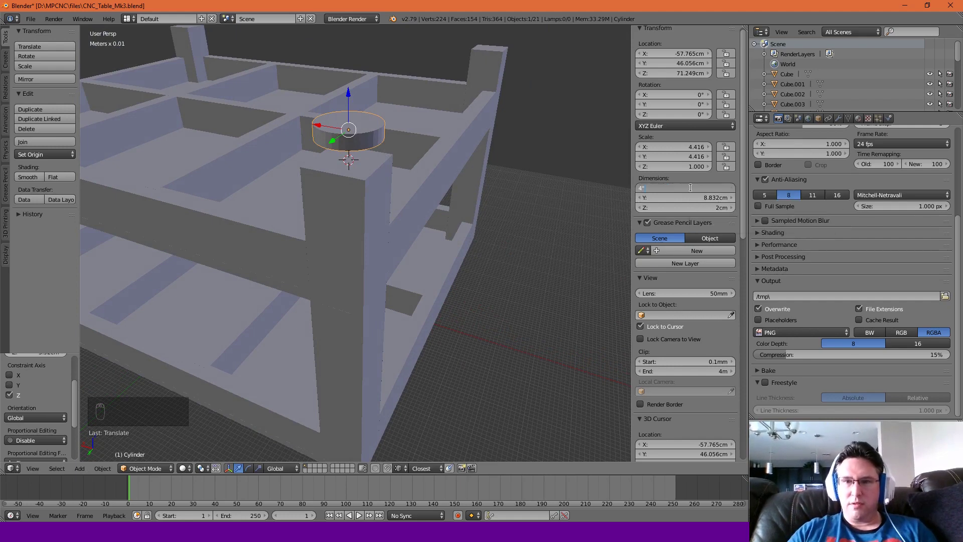
pyautogui.write('"')
pyautogui.press('Return')
pyautogui.click(689, 197)
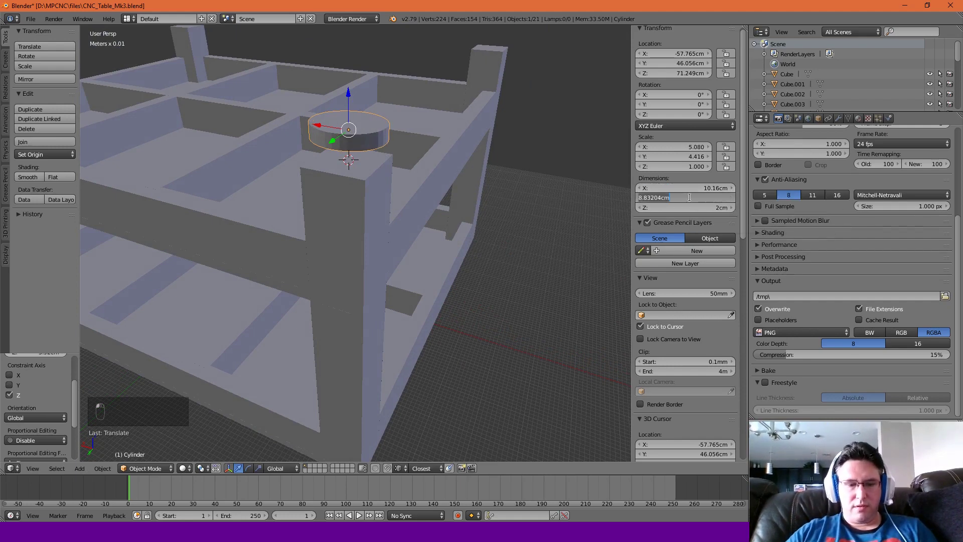
pyautogui.write('4')
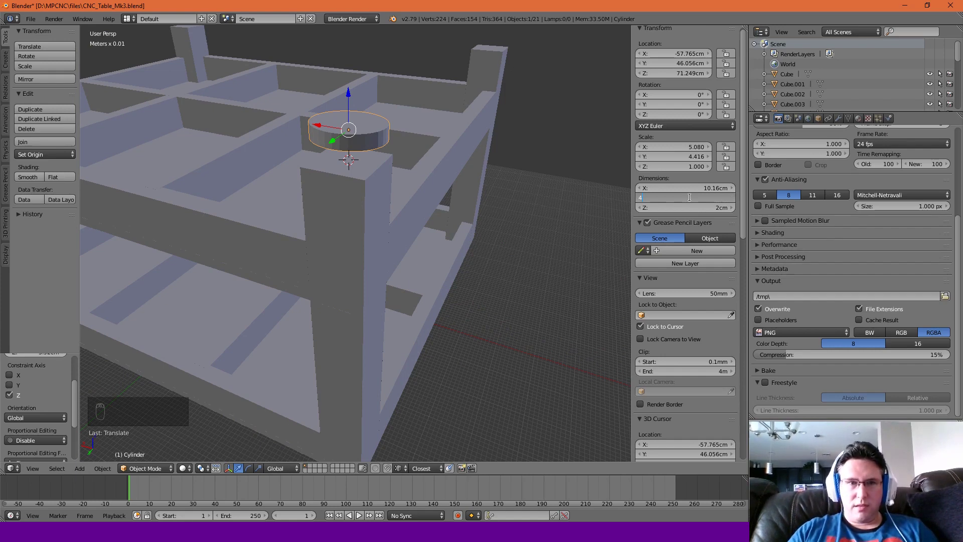
pyautogui.write('"')
pyautogui.press('Return')
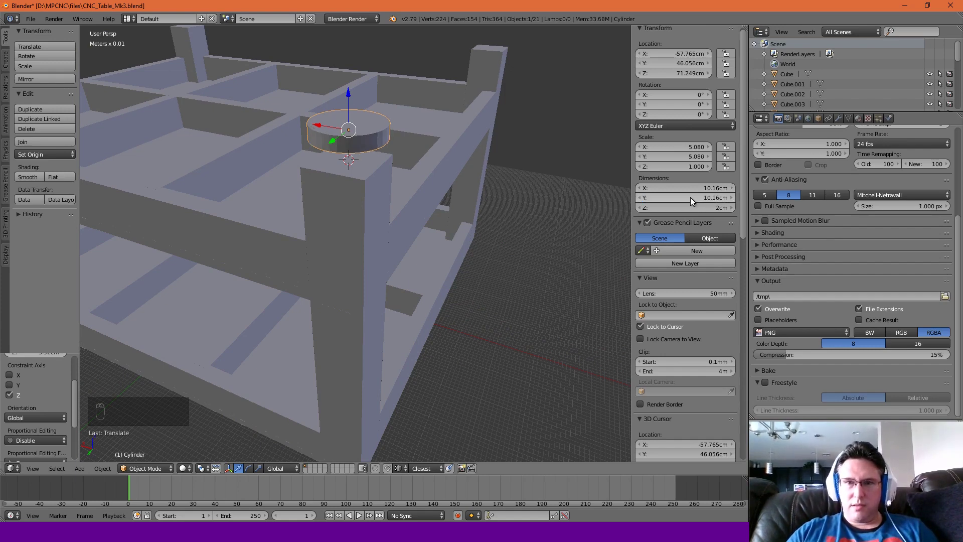
pyautogui.keyDown('shift'); pyautogui.moveTo(376, 198); pyautogui.dragTo(405, 200, button='middle'); pyautogui.keyUp('shift')
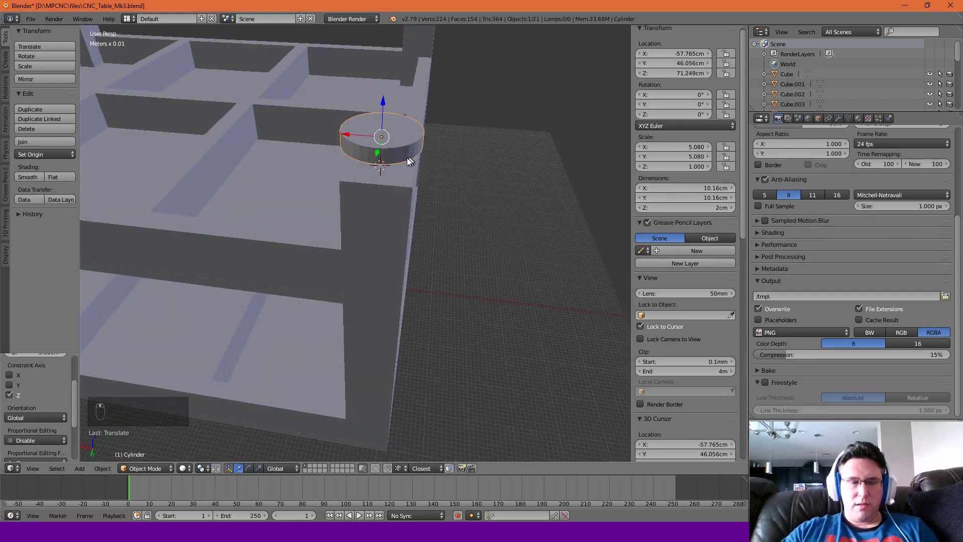
# Rotate the cylinder 90° about Y to stand it up as a wheel, and raise it about 2.8 cm along Z.
pyautogui.moveTo(407, 160); pyautogui.dragTo(379, 139, button='middle')
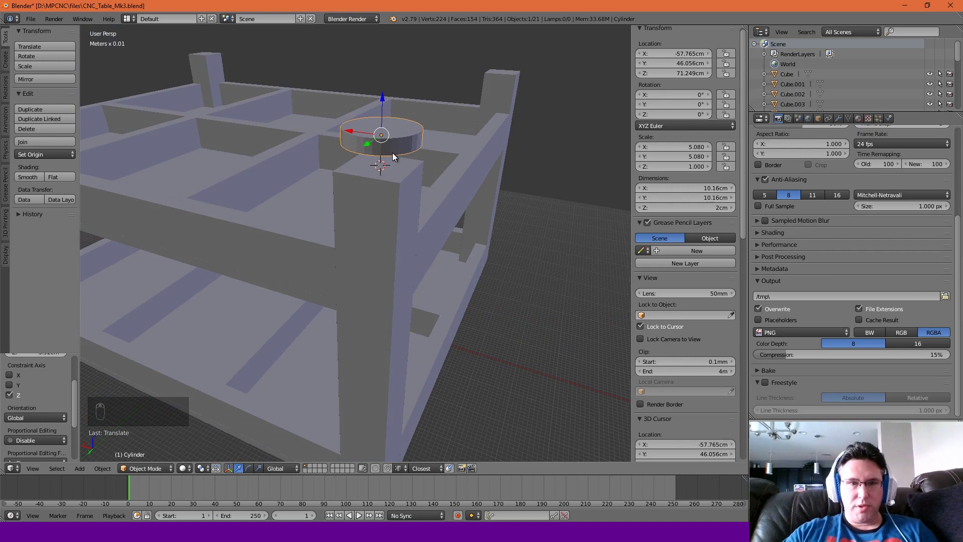
pyautogui.write('ry')
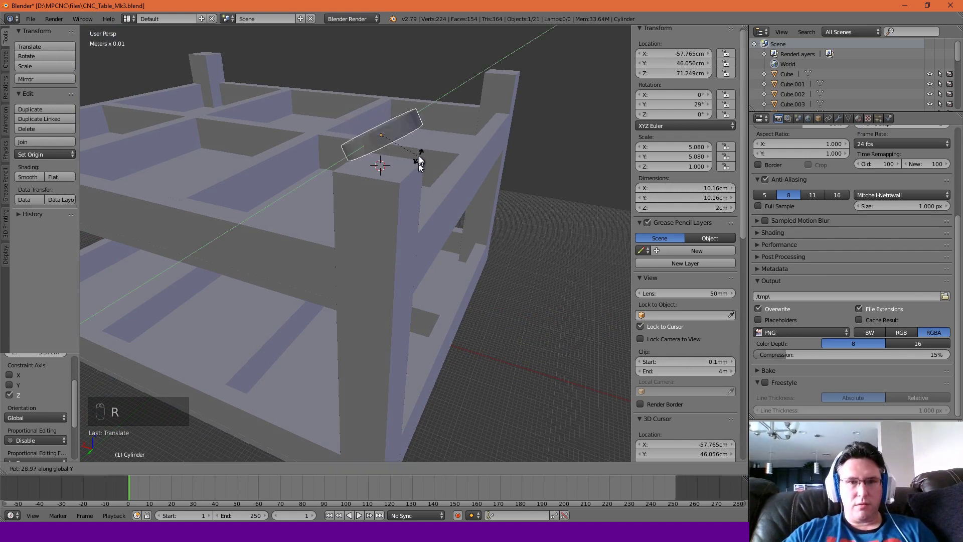
pyautogui.write('90')
pyautogui.press('Return')
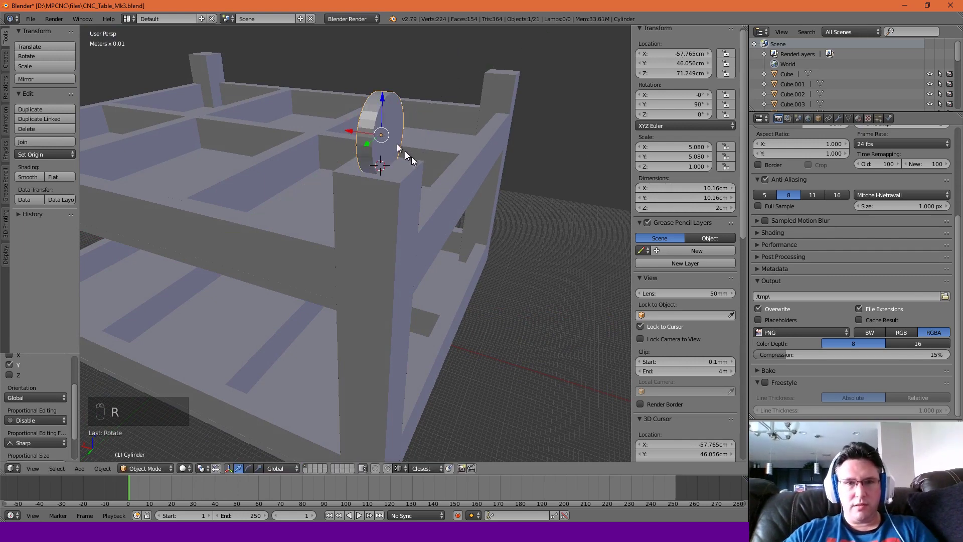
pyautogui.press('g')
pyautogui.press('z')
pyautogui.click(381, 76)
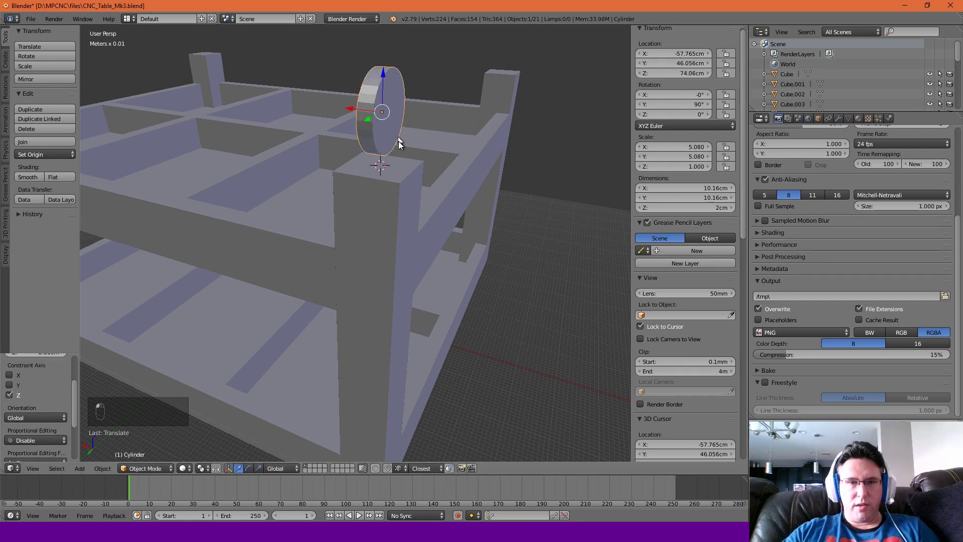
# Duplicate the wheel about -90.2 cm along Y onto the adjacent corner leg.
pyautogui.moveTo(381, 77); pyautogui.dragTo(408, 217, button='middle')
pyautogui.scroll(-1, 376, 143)
pyautogui.click(400, 177)
pyautogui.scroll(3, 408, 182)
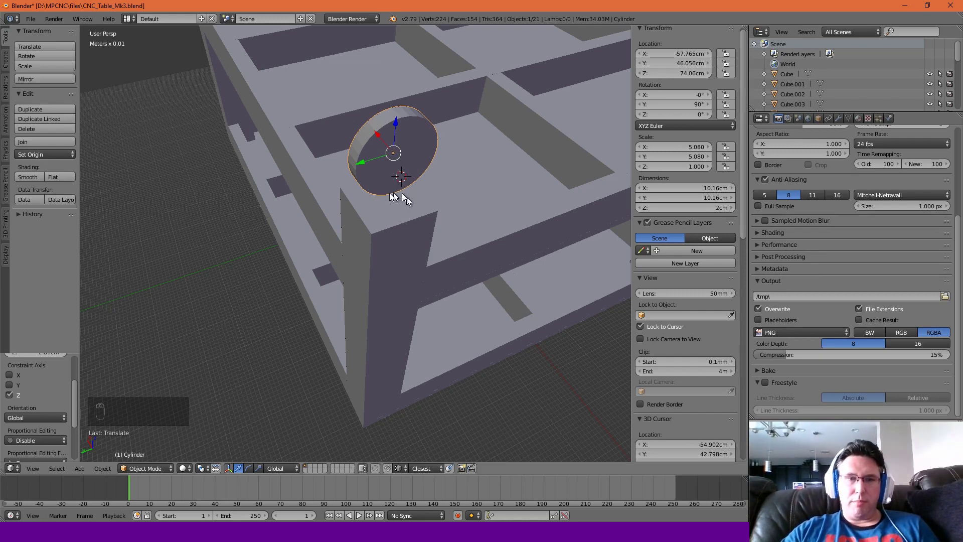
pyautogui.scroll(-3, 394, 204)
pyautogui.moveTo(395, 202)
pyautogui.mouseDown(button='middle')
pyautogui.moveTo(404, 215)
pyautogui.moveTo(412, 183)
pyautogui.moveTo(381, 228)
pyautogui.moveTo(399, 214)
pyautogui.mouseUp(button='middle')
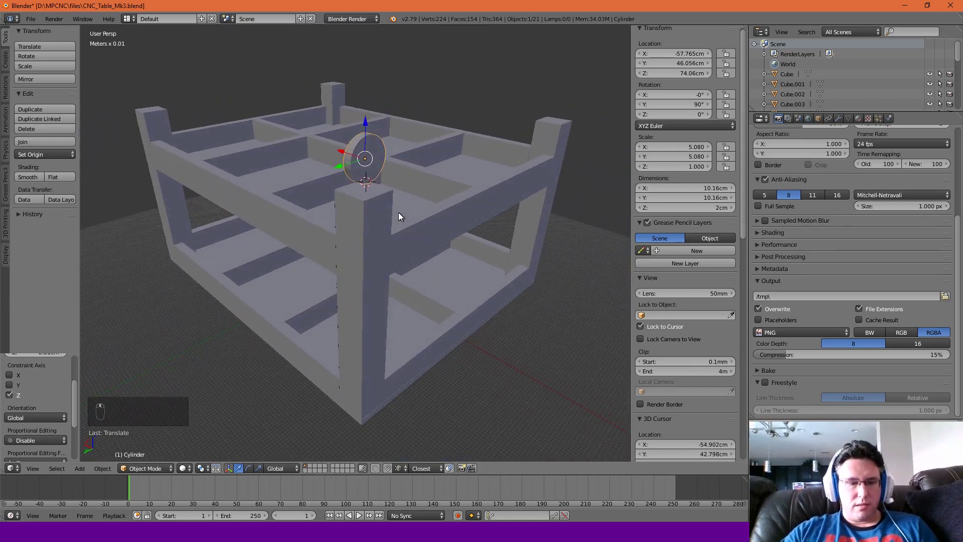
pyautogui.hotkey('shift', 'd')
pyautogui.press('y')
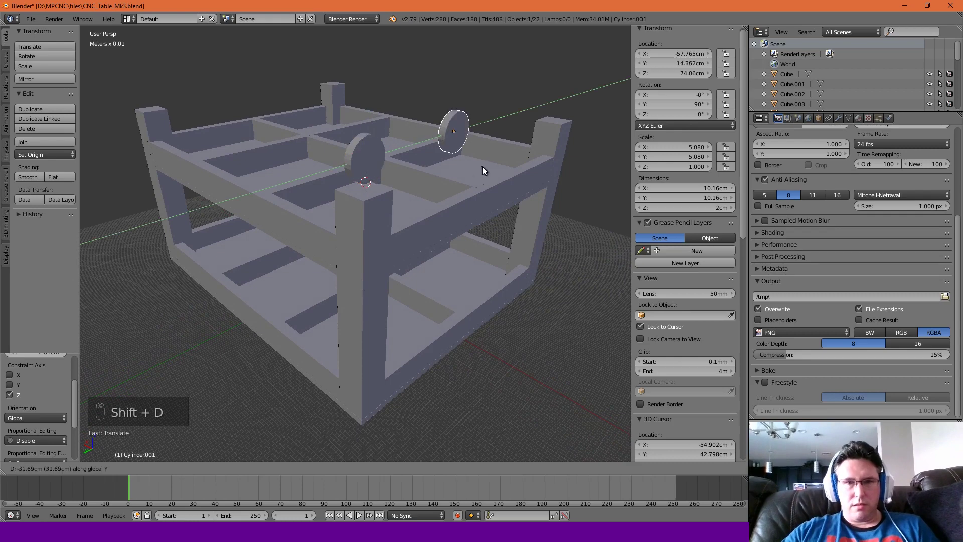
pyautogui.click(584, 131)
# Duplicate both wheels about 1.14 m along X onto the two opposite legs.
pyautogui.keyDown('shift'); pyautogui.rightClick(374, 153); pyautogui.keyUp('shift')
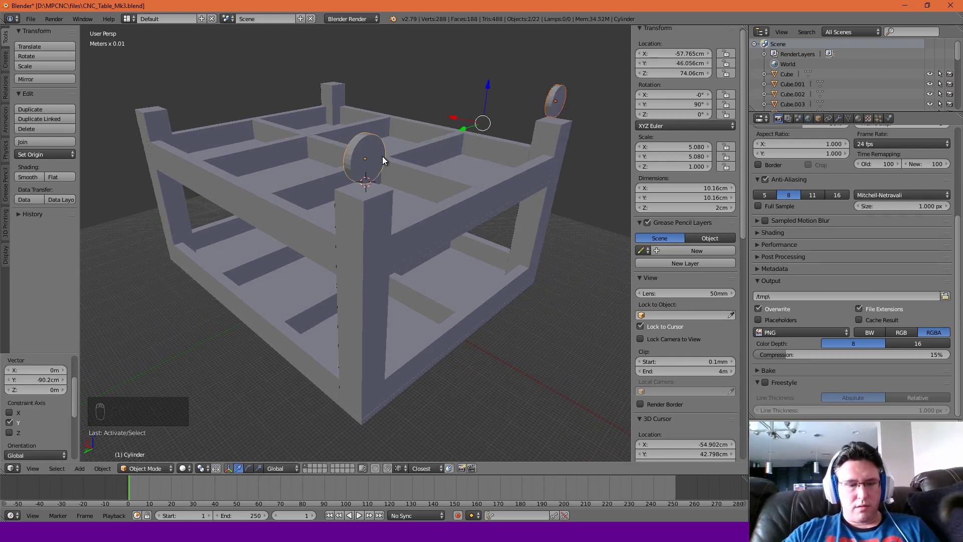
pyautogui.hotkey('shift', 'd')
pyautogui.press('x')
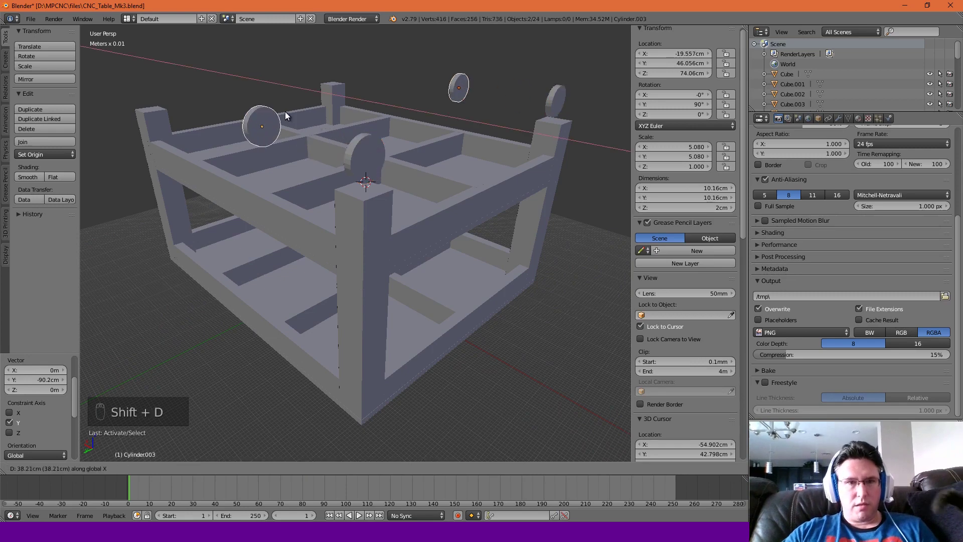
pyautogui.click(167, 101)
# Select the two newly duplicated wheels and shift them about 2.1 cm along X to line up with their legs.
pyautogui.scroll(6, 227, 164)
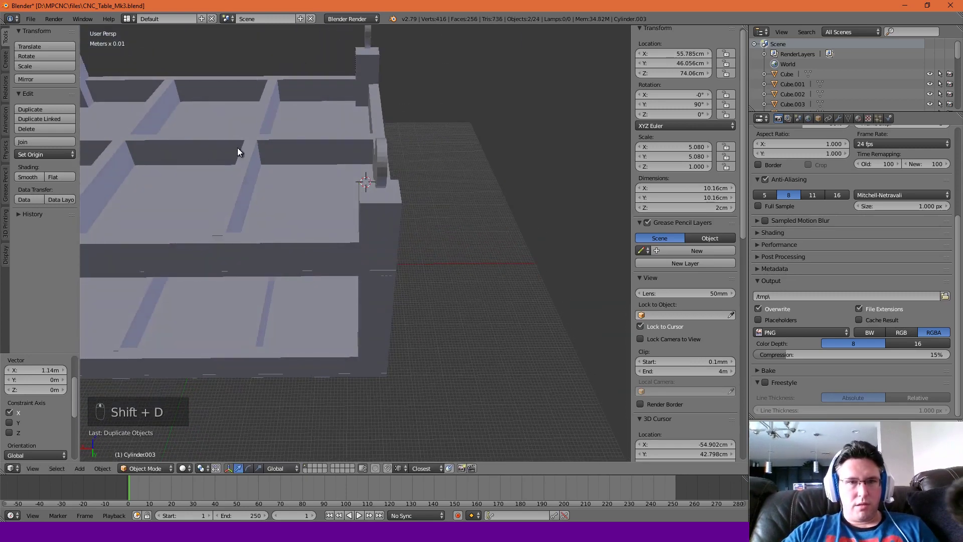
pyautogui.scroll(-5, 237, 143)
pyautogui.moveTo(184, 131); pyautogui.dragTo(367, 175, button='middle')
pyautogui.scroll(3, 207, 115)
pyautogui.scroll(-3, 207, 115)
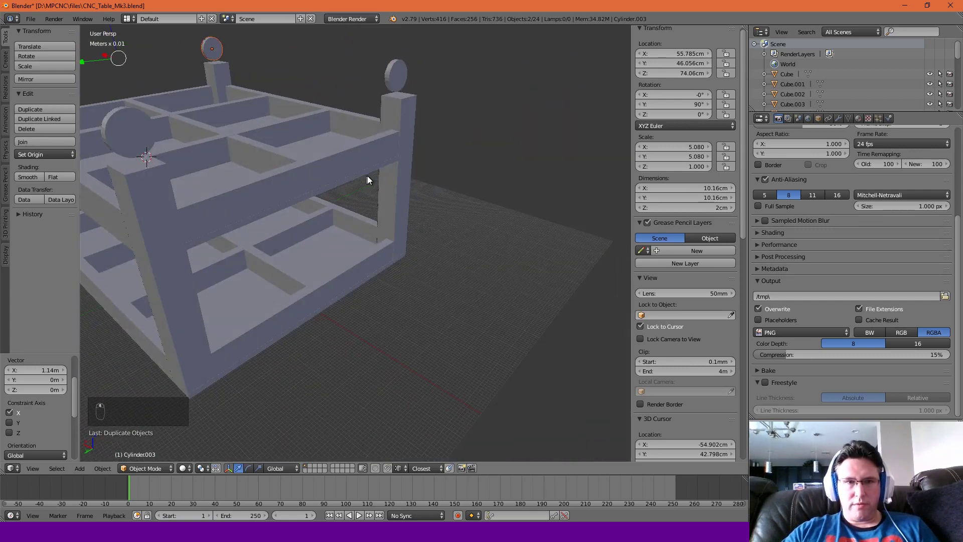
pyautogui.scroll(3, 474, 140)
pyautogui.scroll(3, 474, 139)
pyautogui.moveTo(473, 140); pyautogui.dragTo(399, 221, button='middle')
pyautogui.scroll(-3, 371, 133)
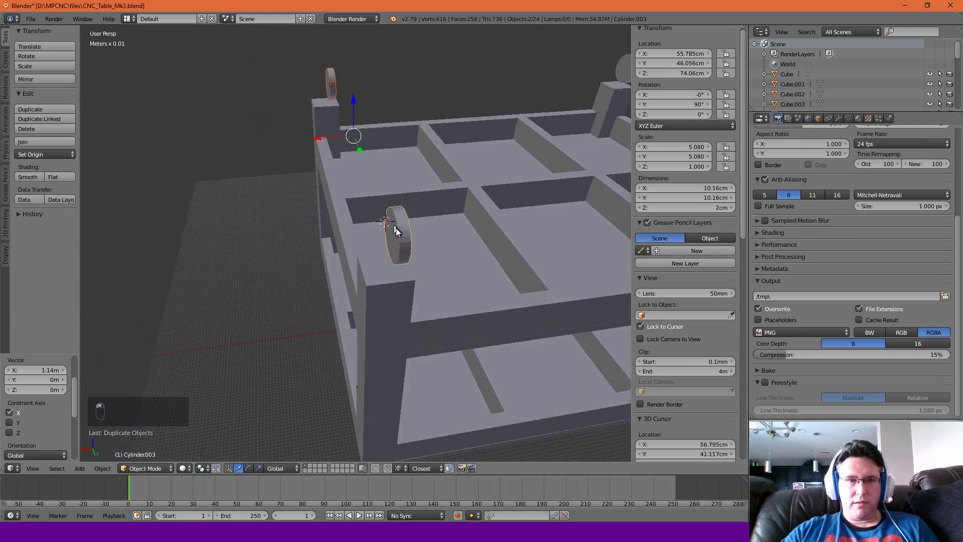
pyautogui.rightClick(336, 117)
pyautogui.rightClick(330, 83)
pyautogui.keyDown('shift'); pyautogui.rightClick(402, 221); pyautogui.keyUp('shift')
pyautogui.moveTo(320, 140); pyautogui.dragTo(309, 136)
pyautogui.moveTo(309, 136); pyautogui.dragTo(378, 148, button='middle')
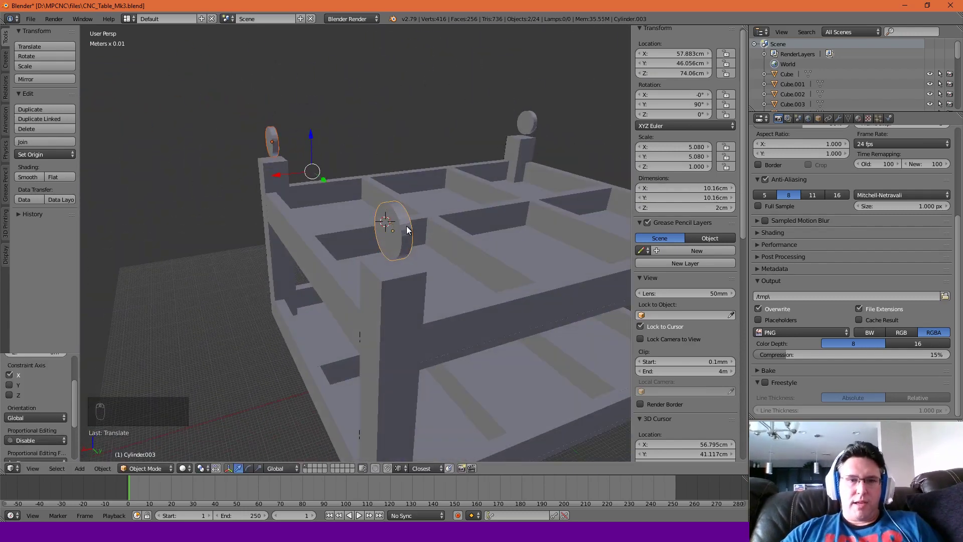
# Select all parts of the table and rotate them 180° about Y so the table stands on its wheels.
pyautogui.moveTo(458, 218); pyautogui.dragTo(443, 192, button='middle')
pyautogui.scroll(-3, 429, 218)
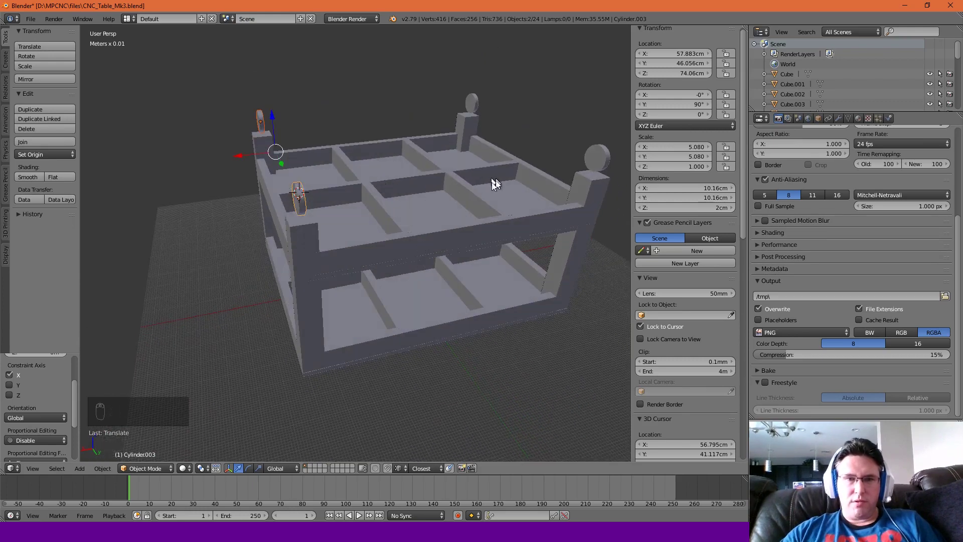
pyautogui.moveTo(529, 221); pyautogui.dragTo(513, 199, button='middle')
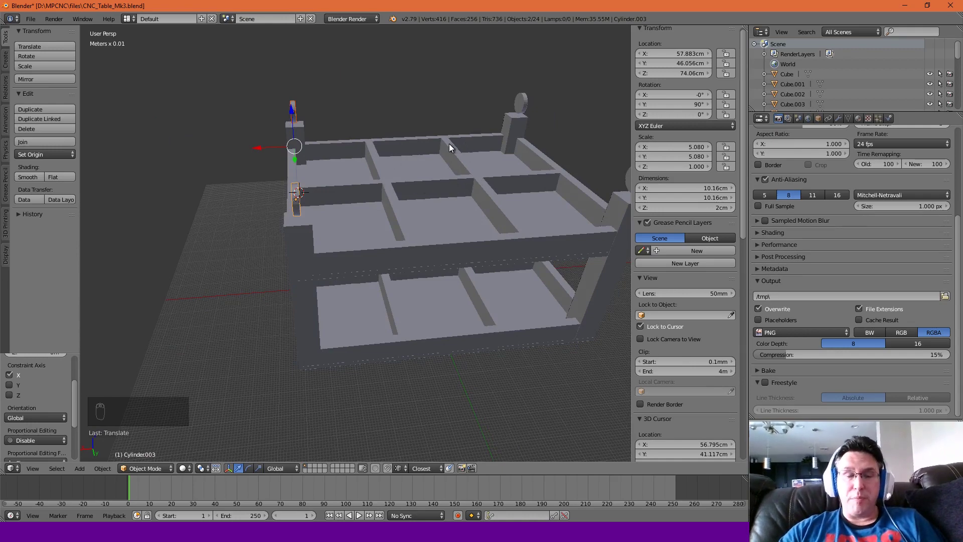
pyautogui.moveTo(434, 167)
pyautogui.mouseDown(button='middle')
pyautogui.moveTo(467, 191)
pyautogui.moveTo(421, 186)
pyautogui.moveTo(443, 185)
pyautogui.moveTo(434, 180)
pyautogui.mouseUp(button='middle')
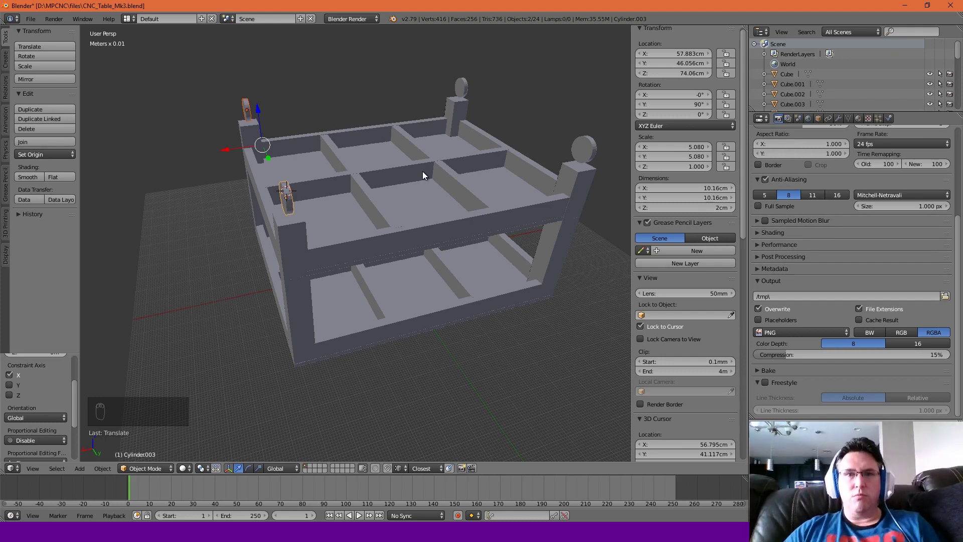
pyautogui.moveTo(429, 195); pyautogui.dragTo(422, 188, button='middle')
pyautogui.press('a')
pyautogui.press('a')
pyautogui.press('a')
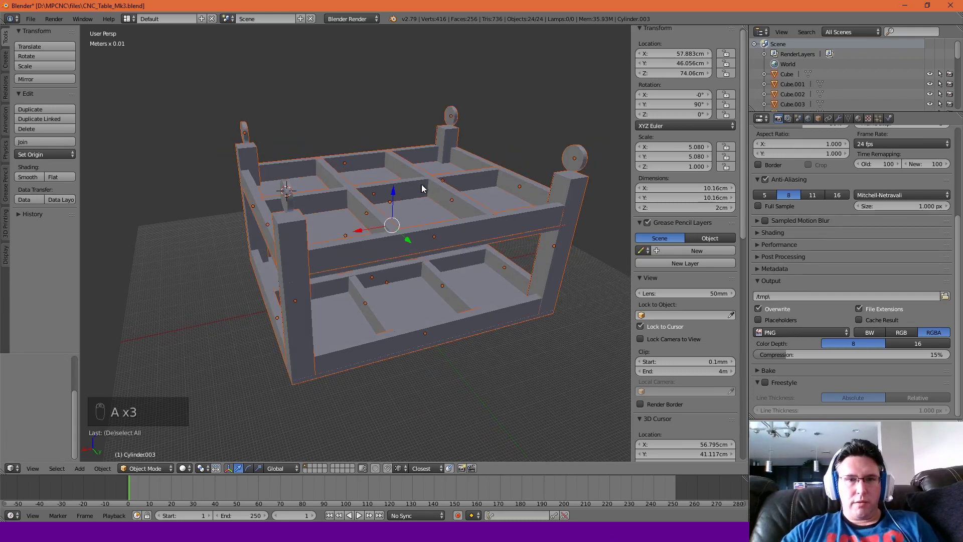
pyautogui.press('r')
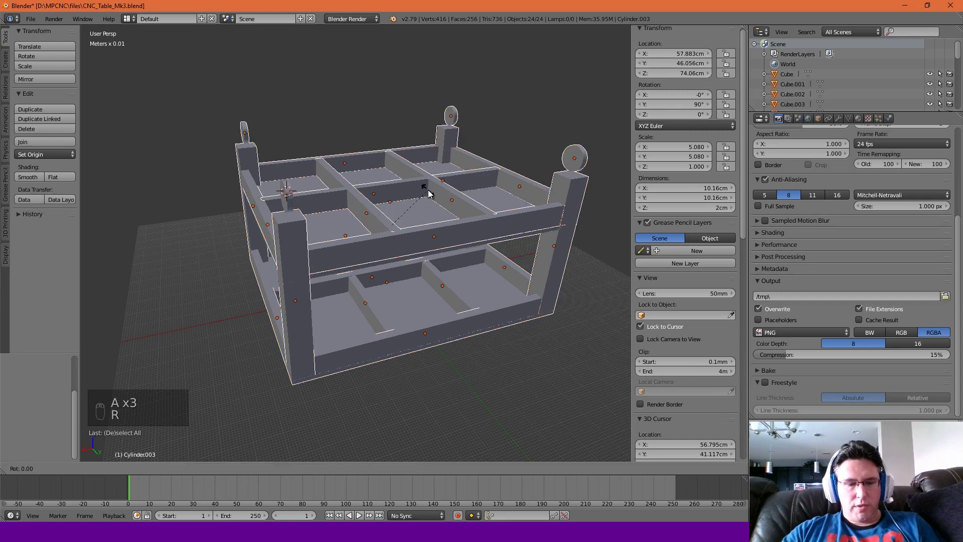
pyautogui.write('y')
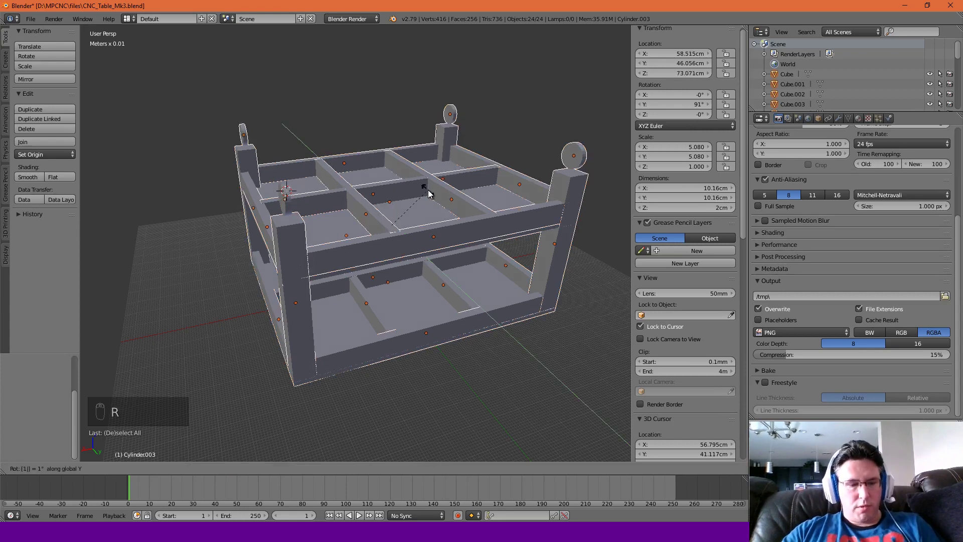
pyautogui.write('180')
pyautogui.click(429, 189)
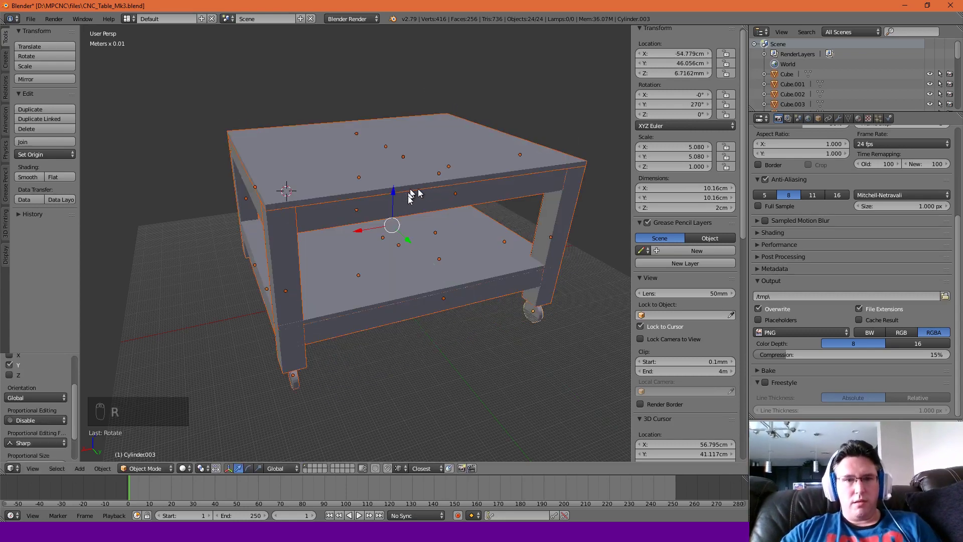
# Raise the whole flipped table about 6.7 cm along Z.
pyautogui.moveTo(417, 194)
pyautogui.mouseDown(button='middle')
pyautogui.moveTo(458, 183)
pyautogui.moveTo(439, 193)
pyautogui.moveTo(457, 246)
pyautogui.moveTo(439, 259)
pyautogui.moveTo(408, 254)
pyautogui.moveTo(469, 274)
pyautogui.moveTo(472, 258)
pyautogui.moveTo(418, 261)
pyautogui.moveTo(416, 285)
pyautogui.moveTo(336, 242)
pyautogui.moveTo(451, 198)
pyautogui.moveTo(438, 276)
pyautogui.moveTo(428, 196)
pyautogui.mouseUp(button='middle')
pyautogui.press('g')
pyautogui.press('z')
pyautogui.click(401, 185)
pyautogui.scroll(5, 429, 206)
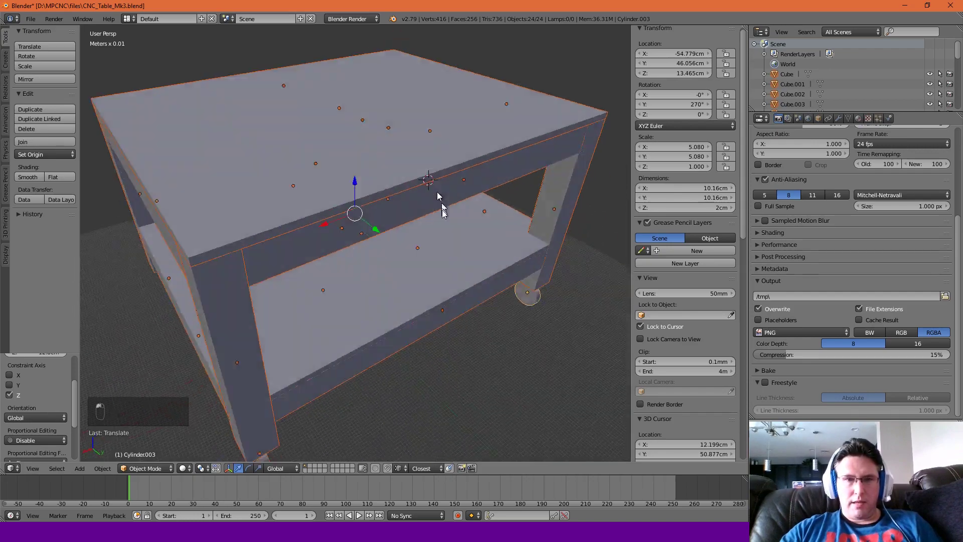
# Extend the tabletop past the legs by moving its +Y side face along Y to a median of about 1.165 cm.
pyautogui.press('Tab')
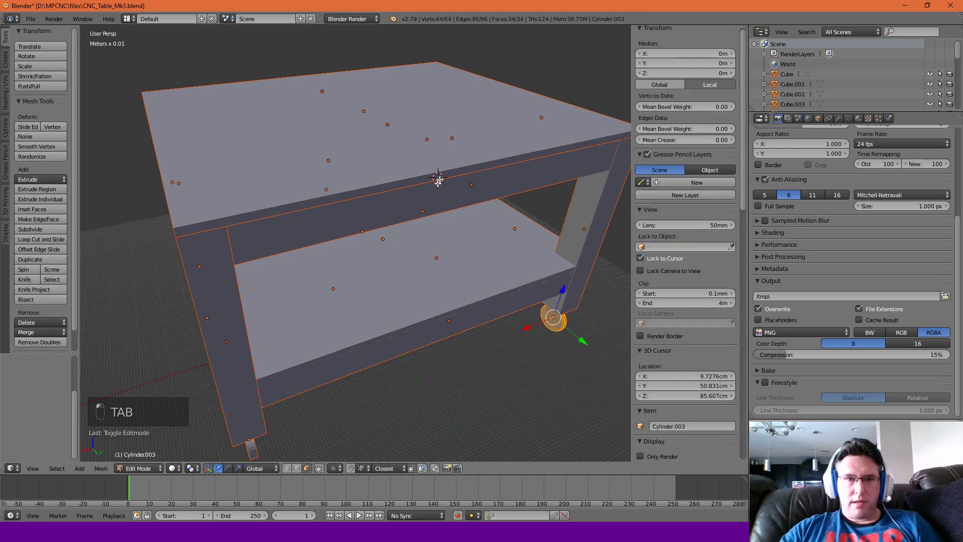
pyautogui.press('Tab')
pyautogui.click(404, 166)
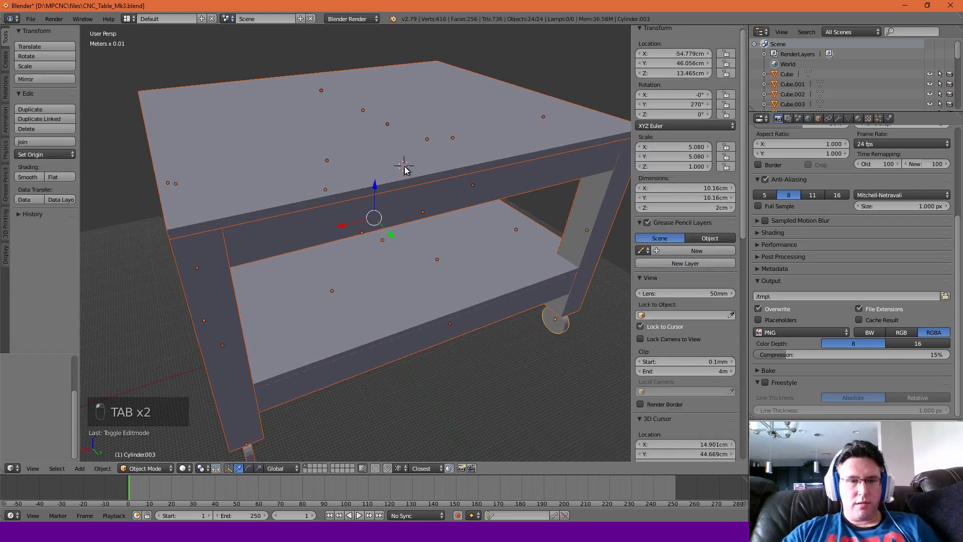
pyautogui.rightClick(387, 154)
pyautogui.press('Tab')
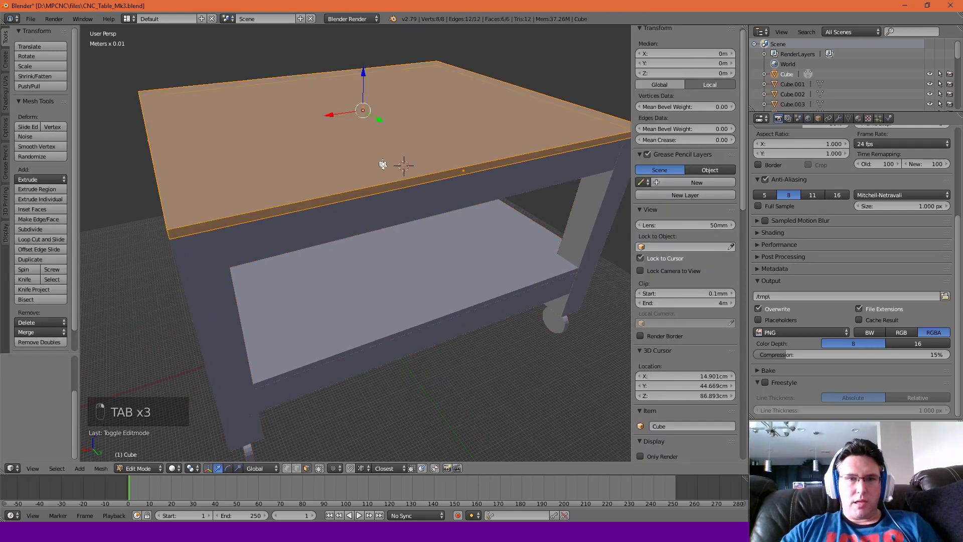
pyautogui.moveTo(383, 163); pyautogui.dragTo(438, 146, button='middle')
pyautogui.scroll(-2, 392, 188)
pyautogui.rightClick(439, 134)
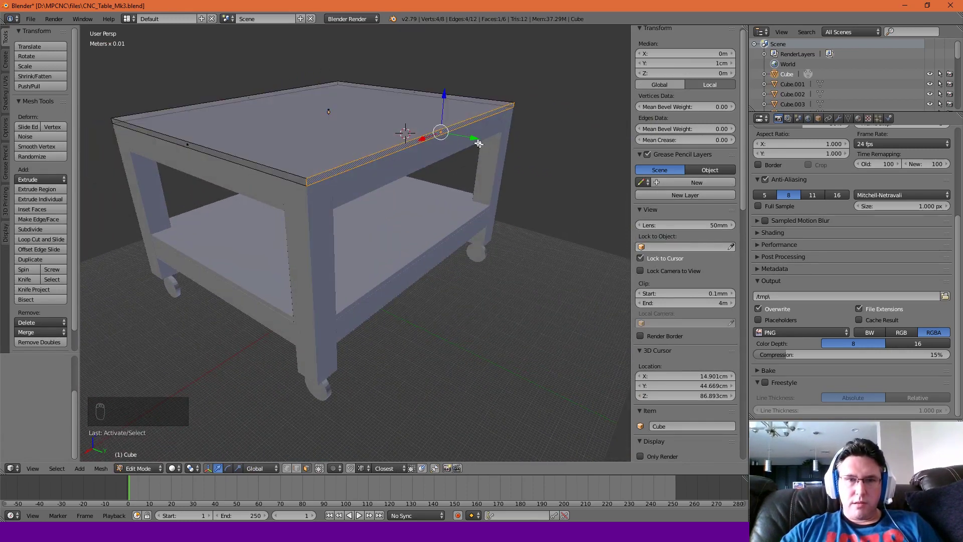
pyautogui.moveTo(475, 137); pyautogui.dragTo(497, 145)
# Examine the tabletop's overhang beyond the legs and rail from several sides.
pyautogui.scroll(6, 404, 179)
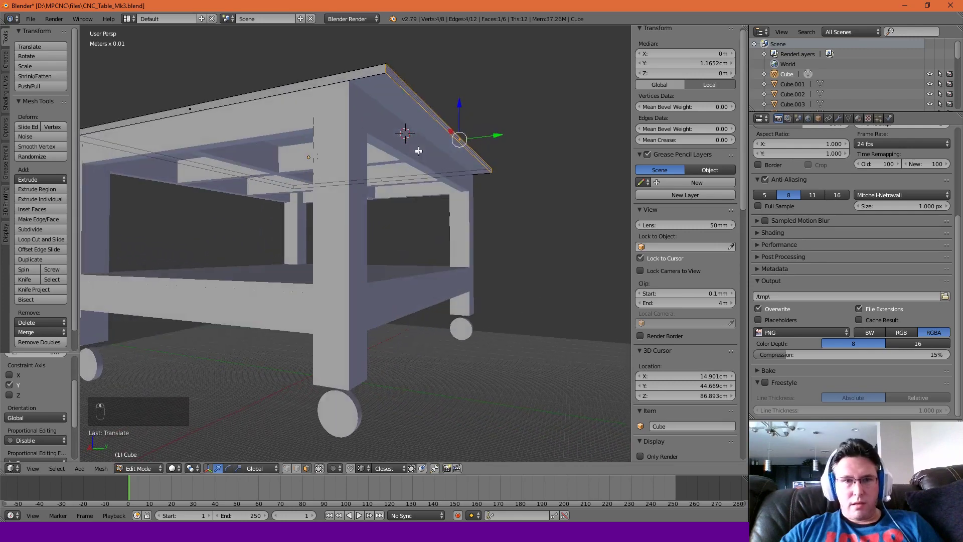
pyautogui.scroll(-5, 407, 106)
pyautogui.moveTo(413, 119); pyautogui.dragTo(365, 154, button='middle')
pyautogui.scroll(2, 349, 162)
pyautogui.scroll(-2, 346, 162)
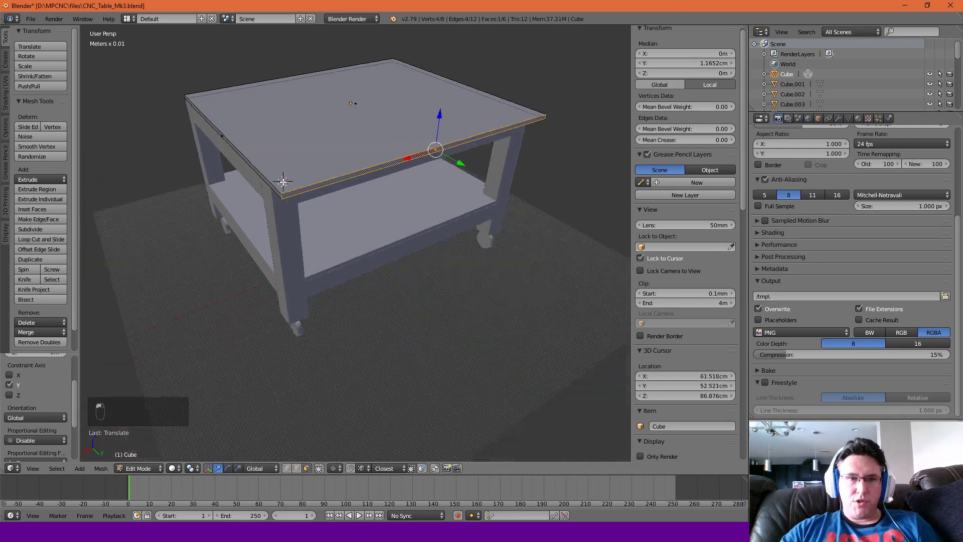
pyautogui.click(284, 178)
pyautogui.scroll(-2, 301, 178)
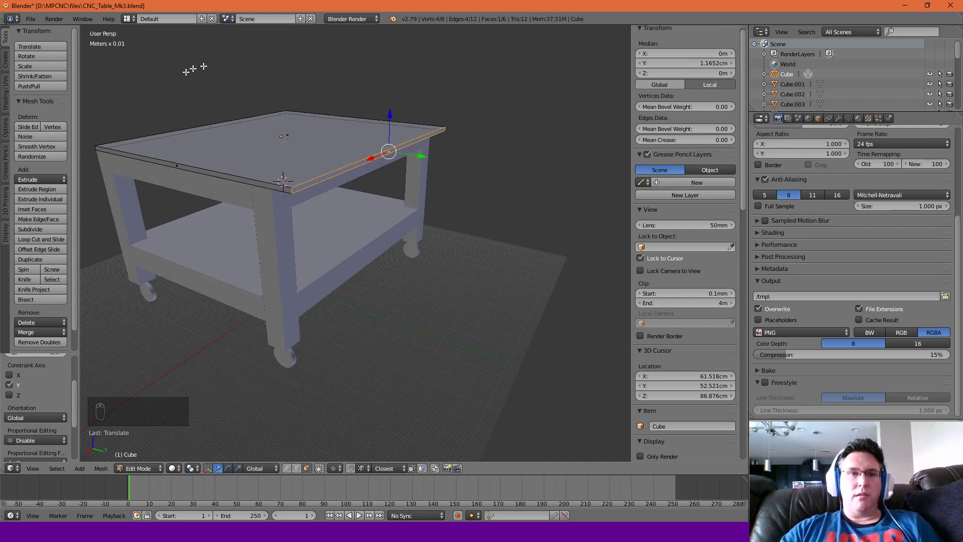
pyautogui.click(354, 145)
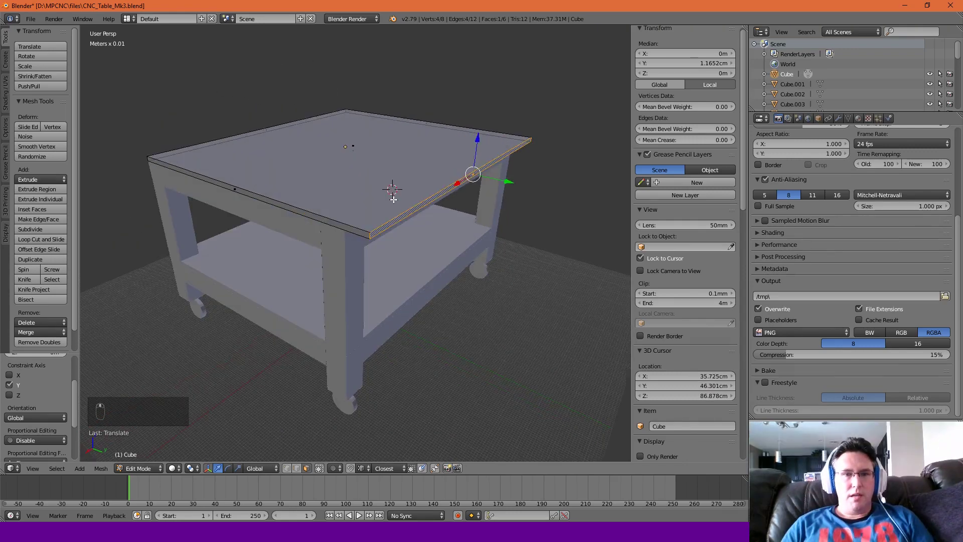
pyautogui.moveTo(394, 207); pyautogui.dragTo(397, 196, button='middle')
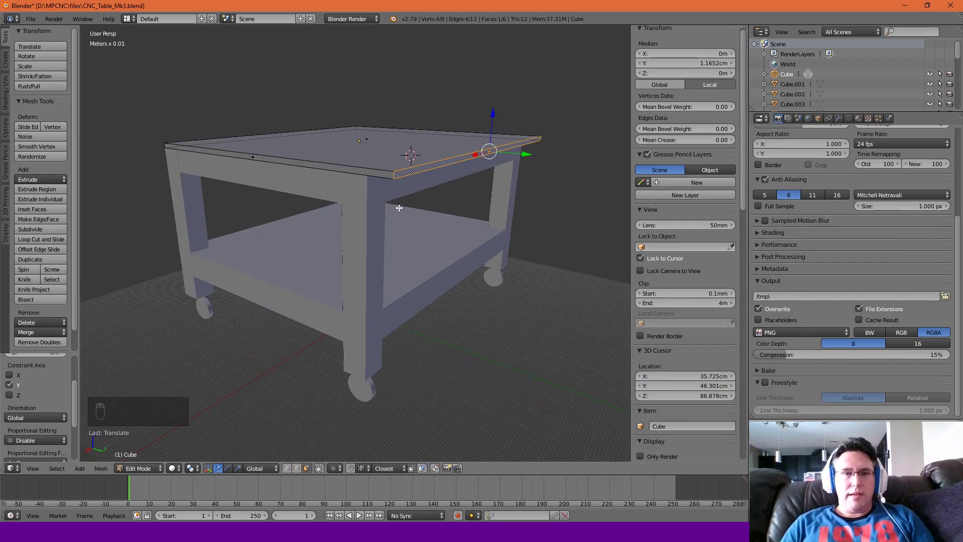
pyautogui.click(368, 188)
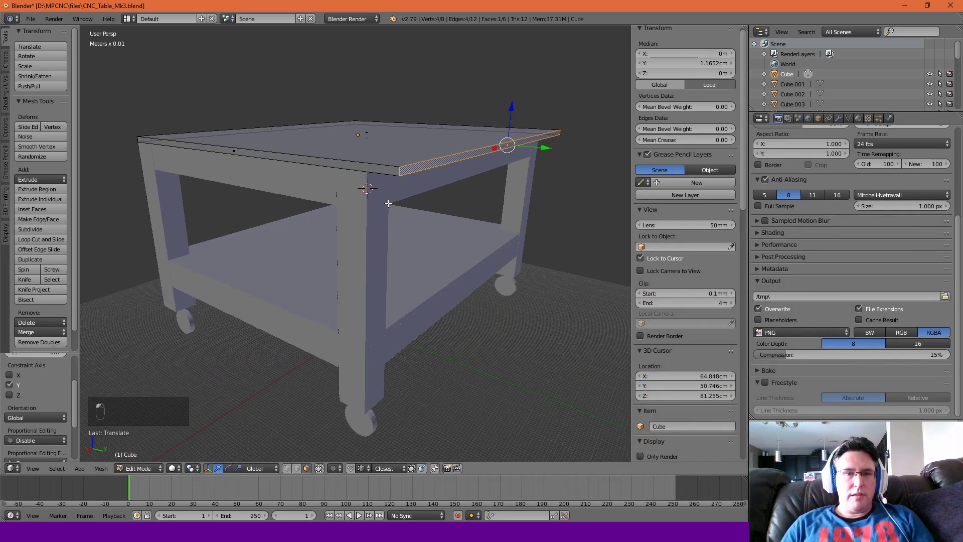
pyautogui.scroll(-2, 384, 198)
pyautogui.scroll(6, 381, 195)
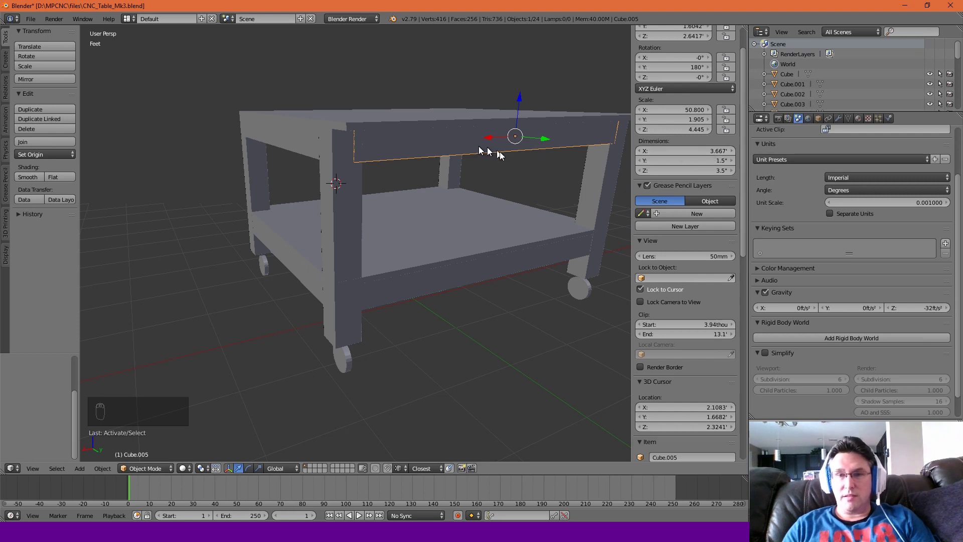
# Examine the selected upper rail's dimensions in imperial units and the rails and cross braces beneath both tiers.
pyautogui.scroll(5, 494, 151)
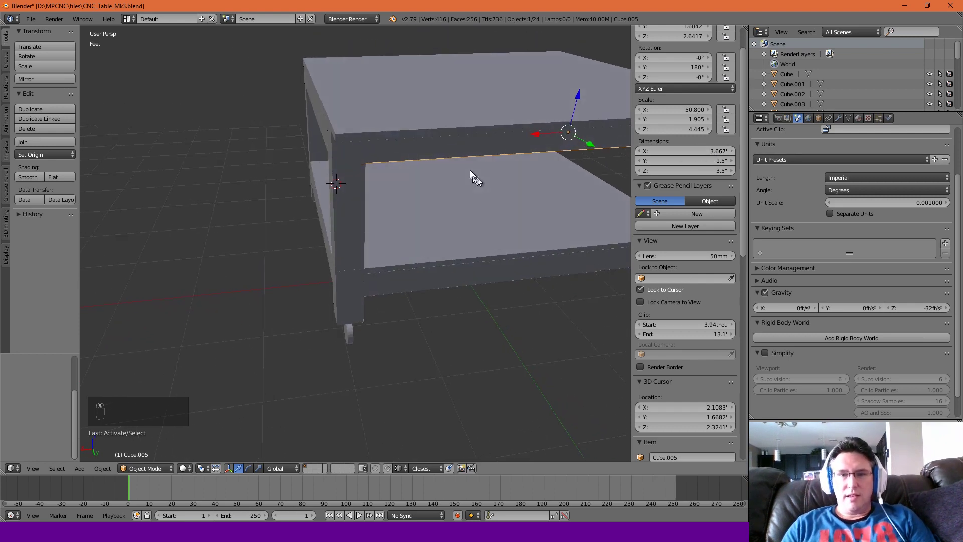
pyautogui.scroll(-5, 507, 170)
pyautogui.moveTo(430, 172); pyautogui.dragTo(453, 178, button='middle')
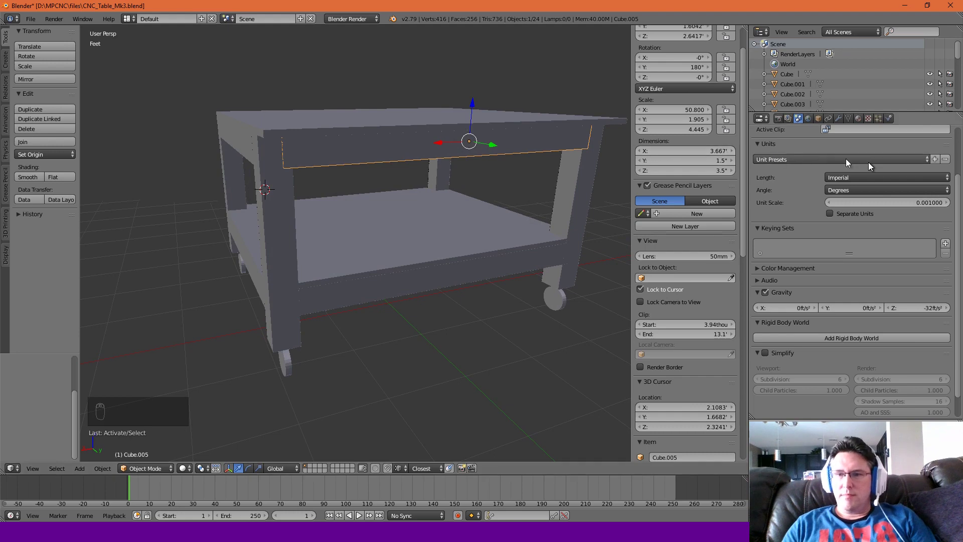
pyautogui.scroll(1, 872, 204)
pyautogui.scroll(1, 871, 205)
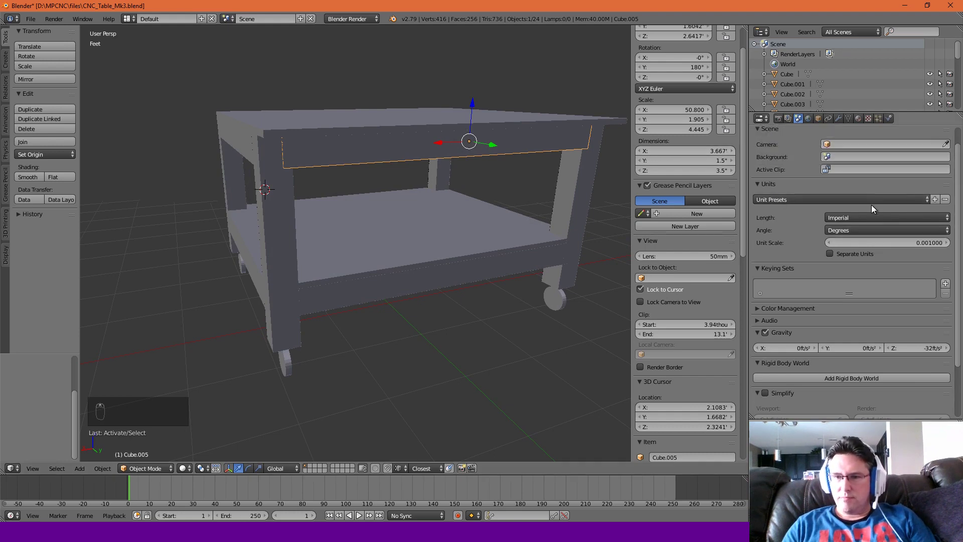
pyautogui.scroll(1, 811, 246)
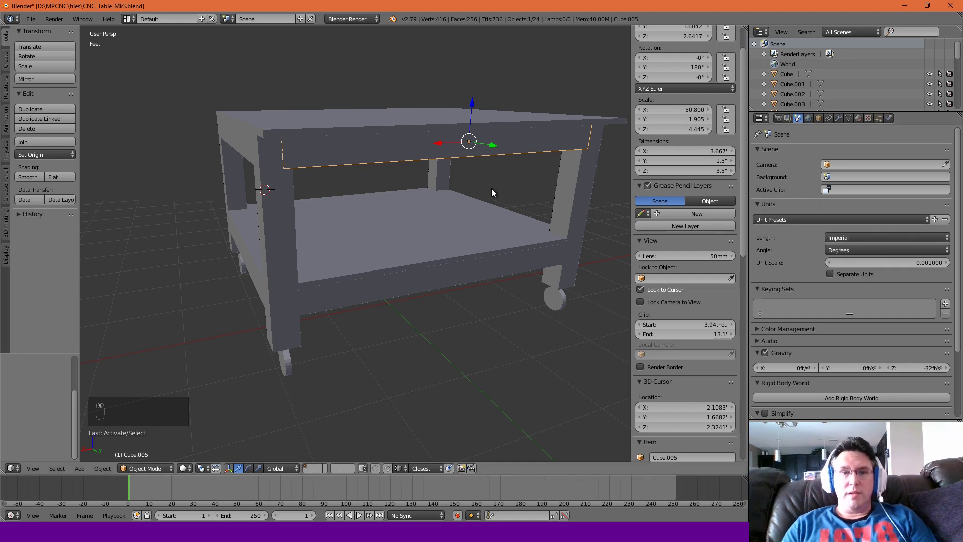
pyautogui.moveTo(492, 188)
pyautogui.mouseDown(button='middle')
pyautogui.moveTo(469, 173)
pyautogui.moveTo(481, 178)
pyautogui.mouseUp(button='middle')
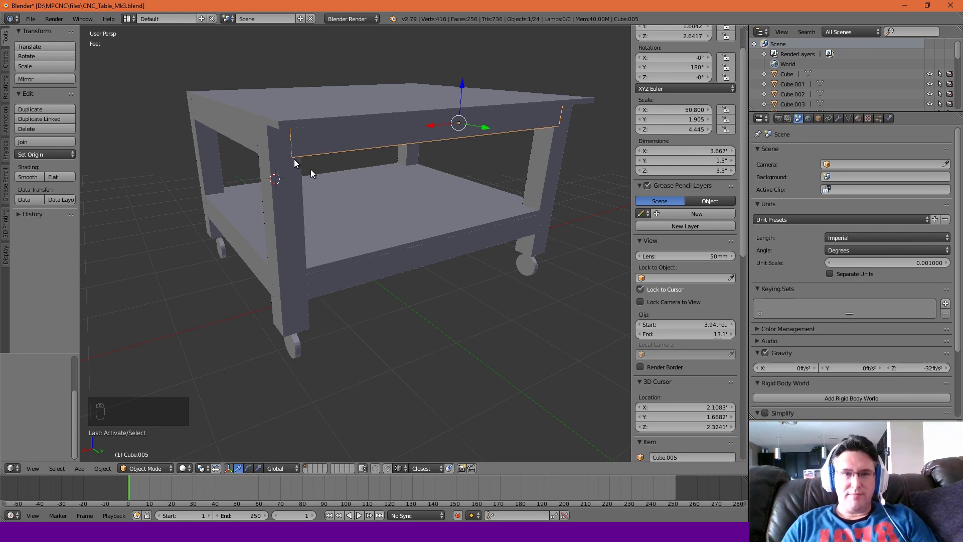
pyautogui.moveTo(304, 167); pyautogui.dragTo(330, 128, button='middle')
pyautogui.keyDown('shift'); pyautogui.moveTo(351, 172); pyautogui.dragTo(322, 147, button='middle'); pyautogui.keyUp('shift')
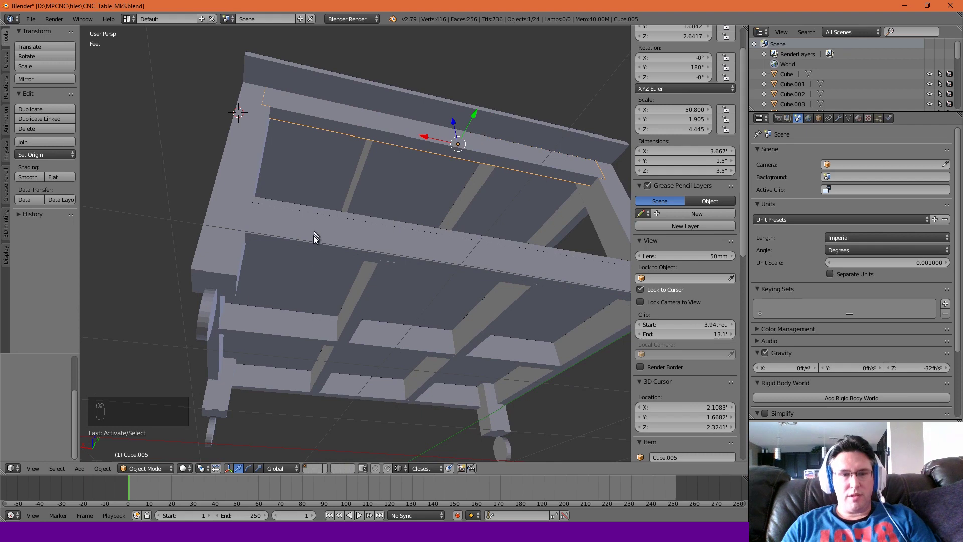
pyautogui.moveTo(343, 288); pyautogui.dragTo(327, 261, button='middle')
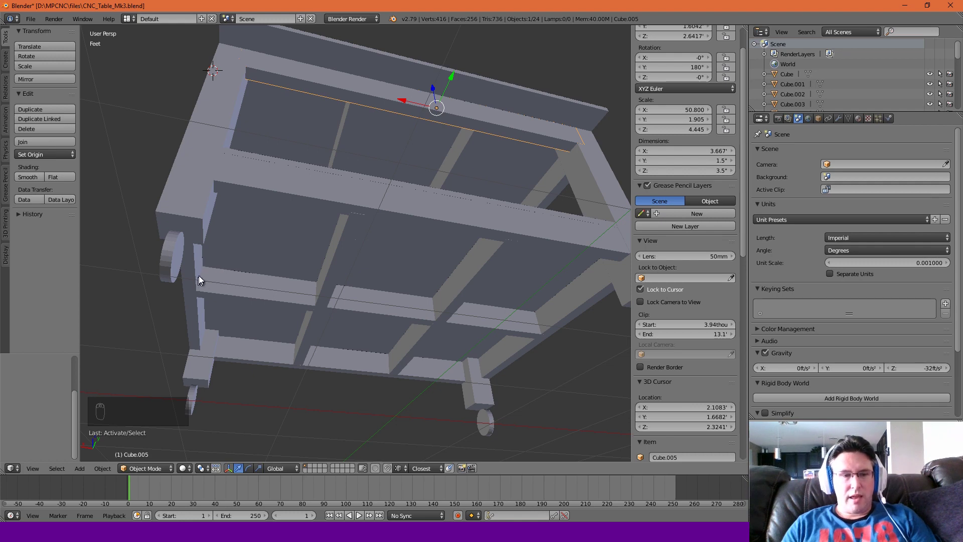
pyautogui.moveTo(258, 287); pyautogui.dragTo(463, 340, button='middle')
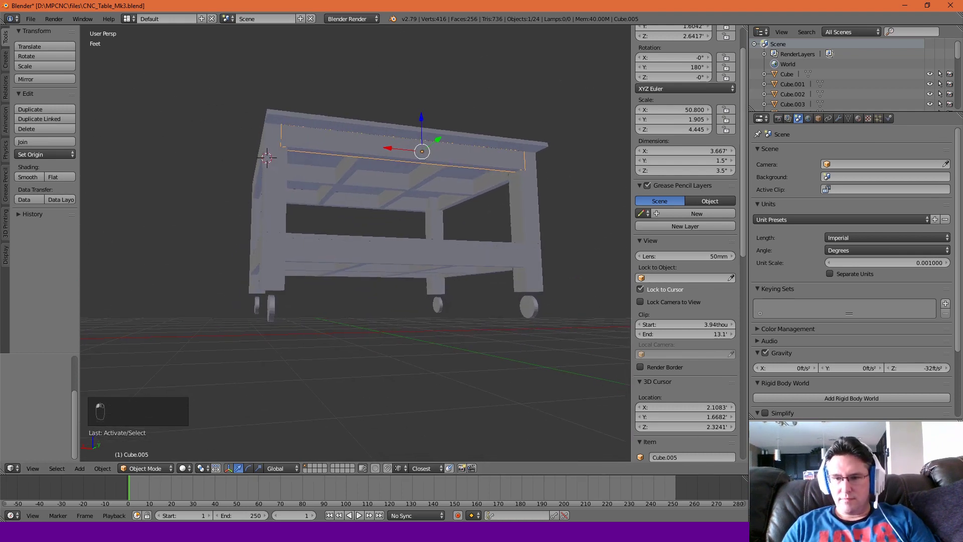
pyautogui.press('4')
pyautogui.press('4')
pyautogui.press('4')
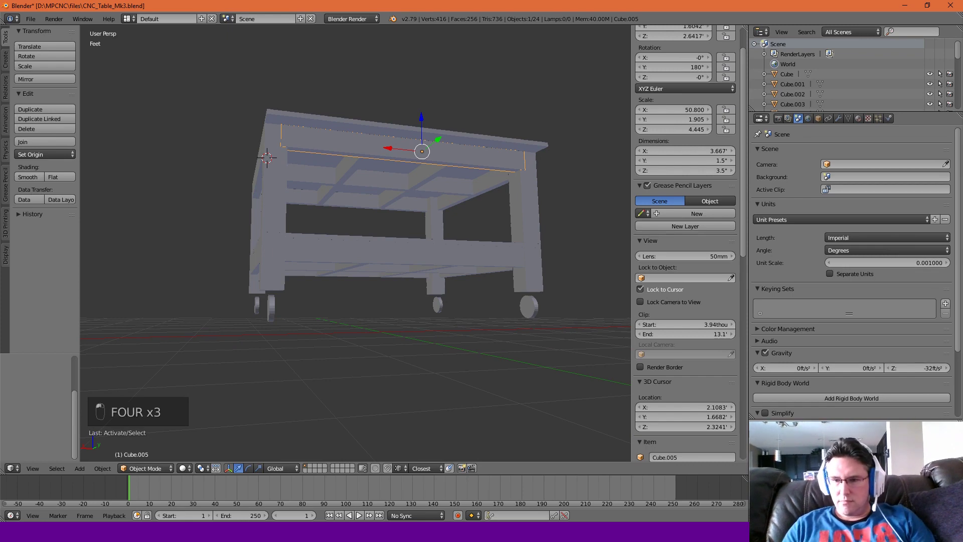
pyautogui.press('4')
pyautogui.press('4')
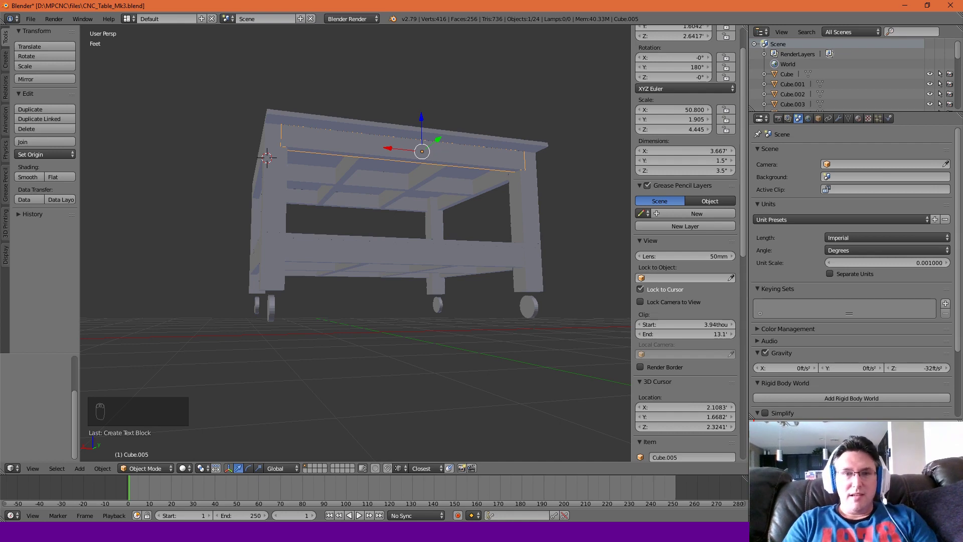
# Write the cut-list line x4 444" (Font & Back) for the front and back rails in the text block.
pyautogui.press('x')
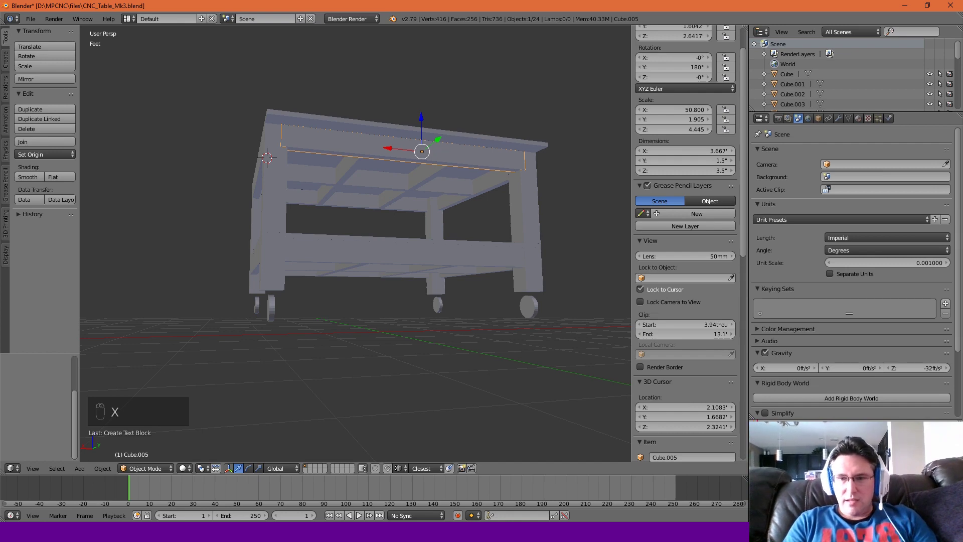
pyautogui.press('4')
pyautogui.press('space')
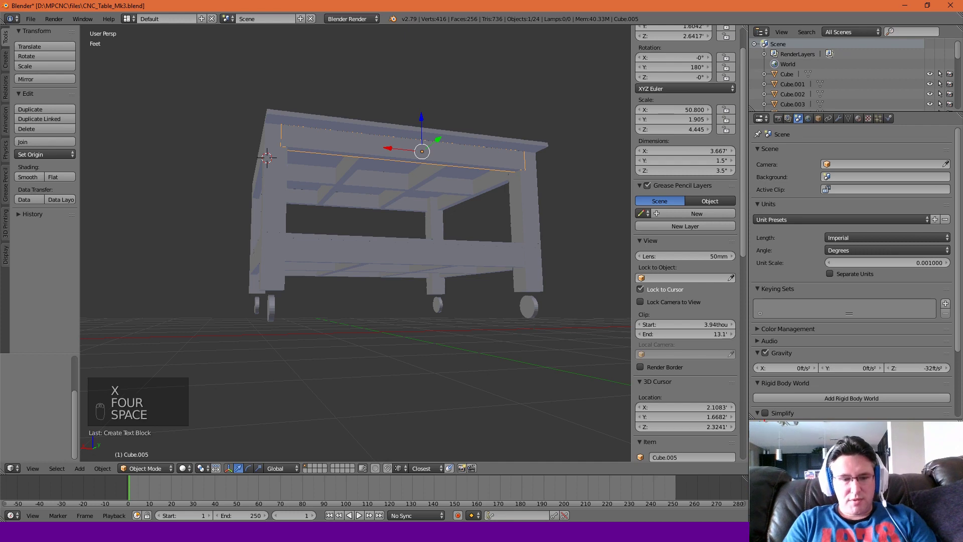
pyautogui.press('4')
pyautogui.press('4')
pyautogui.press('4')
pyautogui.hotkey('shift', "'")
pyautogui.press('space')
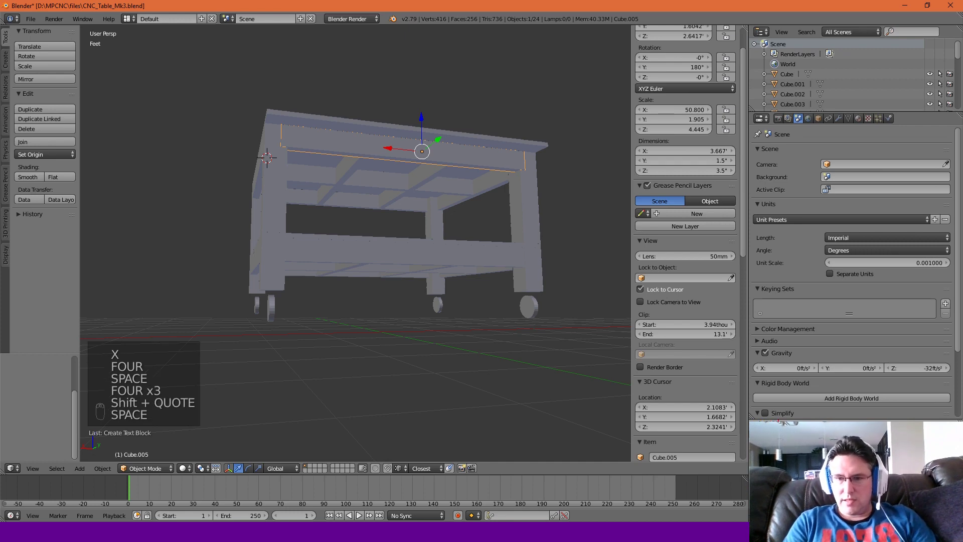
pyautogui.hotkey('shift', '9')
pyautogui.hotkey('shift', 'f')
pyautogui.press('o')
pyautogui.press('n')
pyautogui.press('t')
pyautogui.press('space')
pyautogui.hotkey('shift', '7')
pyautogui.hotkey('shift', 'space')
pyautogui.hotkey('shift', 'b')
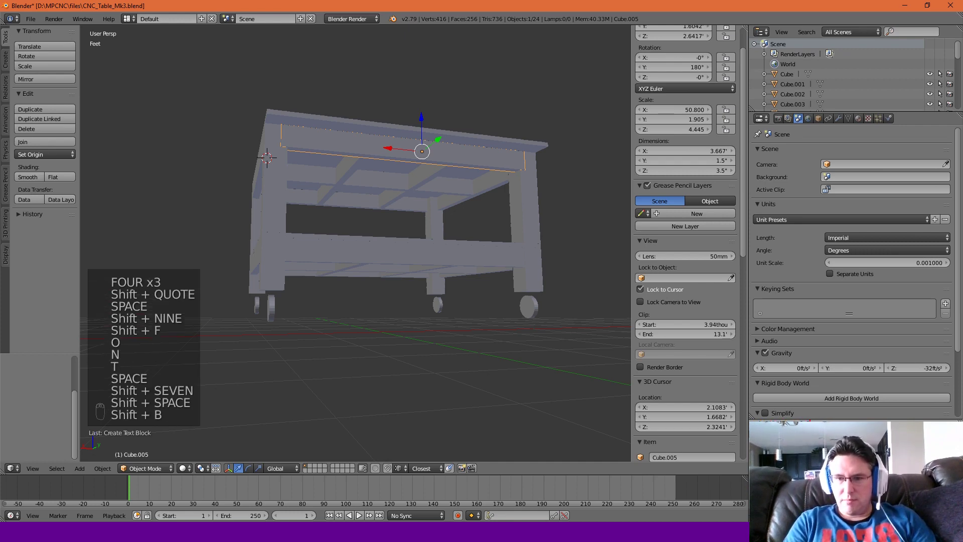
pyautogui.press('a')
pyautogui.press('c')
pyautogui.press('k')
pyautogui.hotkey('shift', '0')
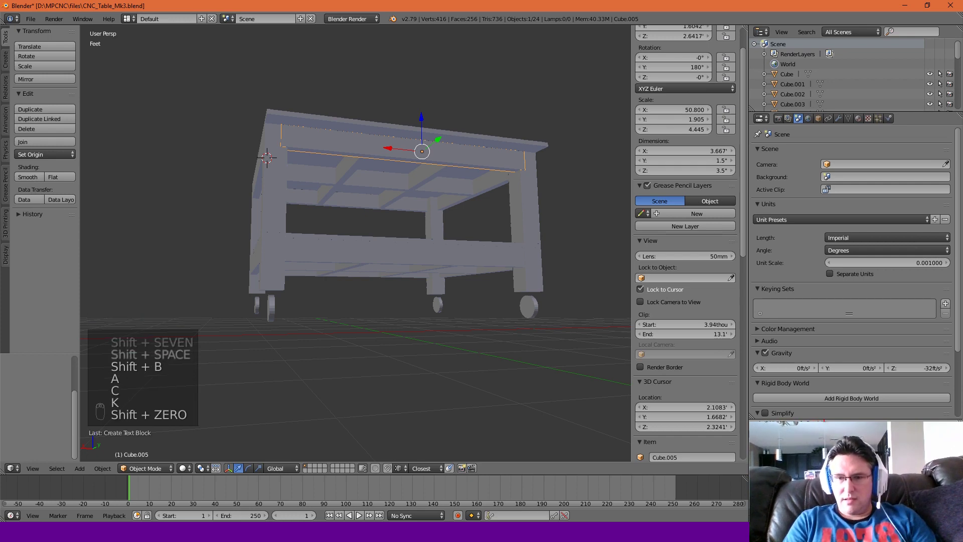
pyautogui.press('Return')
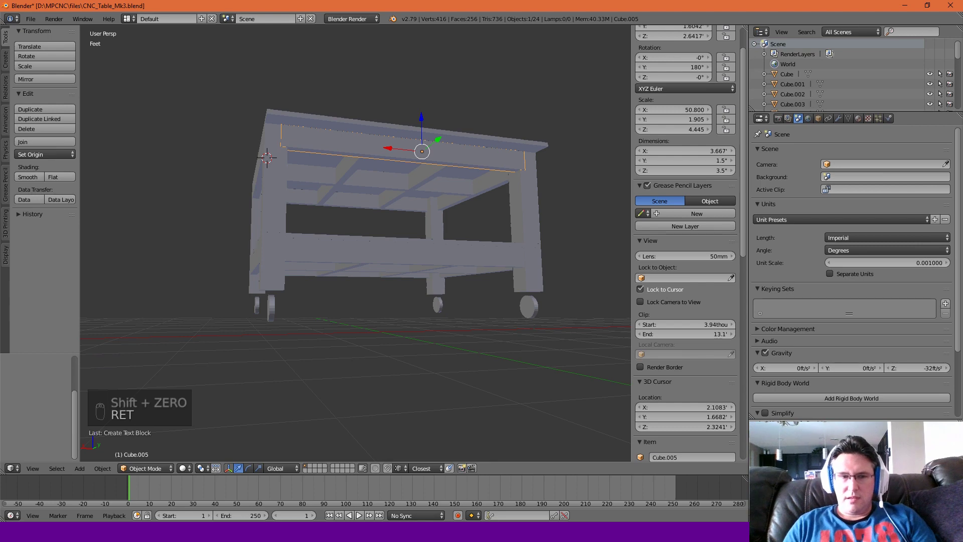
# Compare the dimensions of the long centre brace under the tabletop with the matching brace under the lower shelf.
pyautogui.rightClick(367, 184)
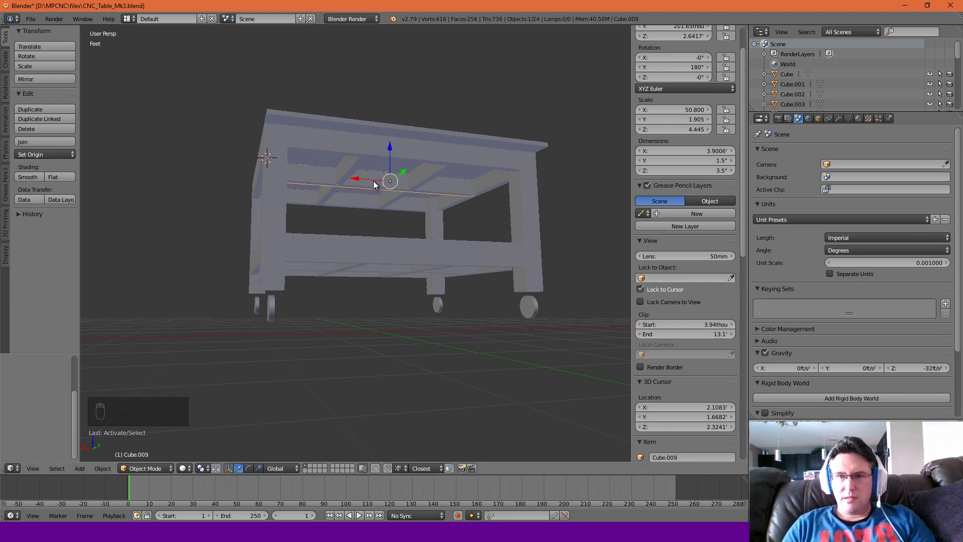
pyautogui.rightClick(376, 150)
pyautogui.rightClick(380, 181)
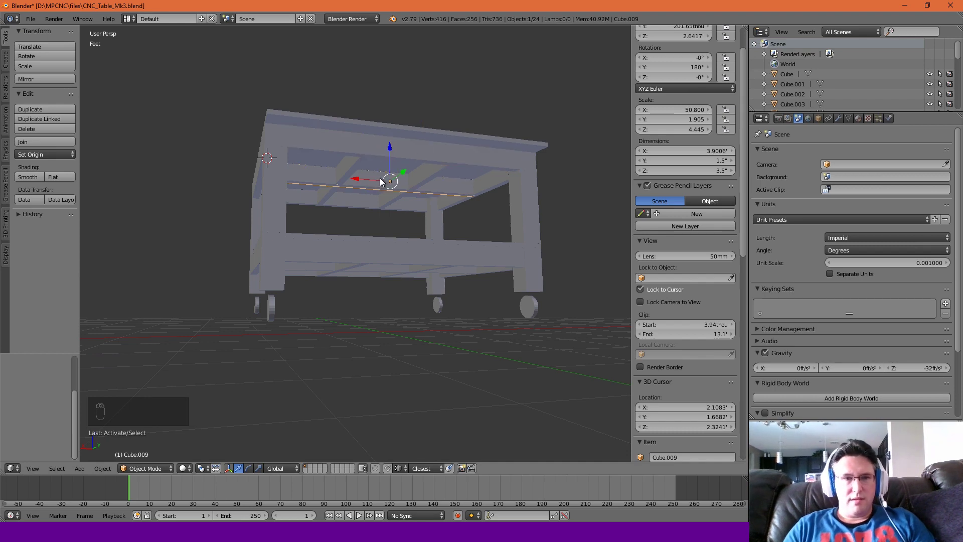
pyautogui.rightClick(381, 271)
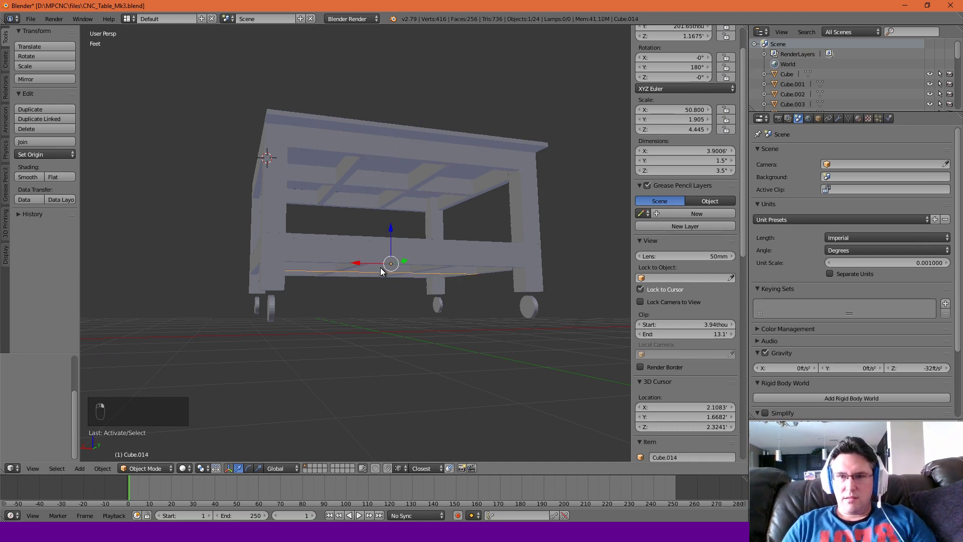
pyautogui.rightClick(377, 183)
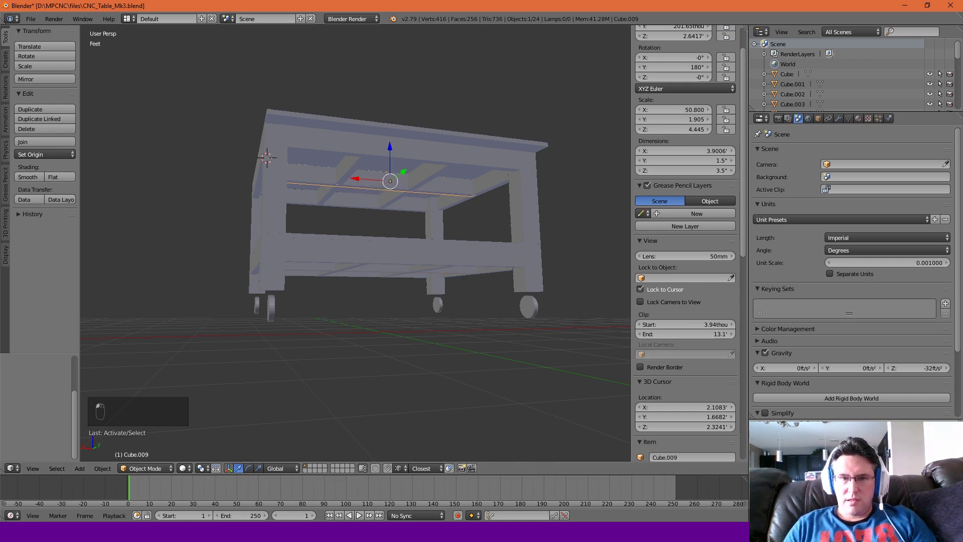
# Write the cut-list line x2 3.9' (Center long) for the long centre braces under the two tiers.
pyautogui.press('x')
pyautogui.press('2')
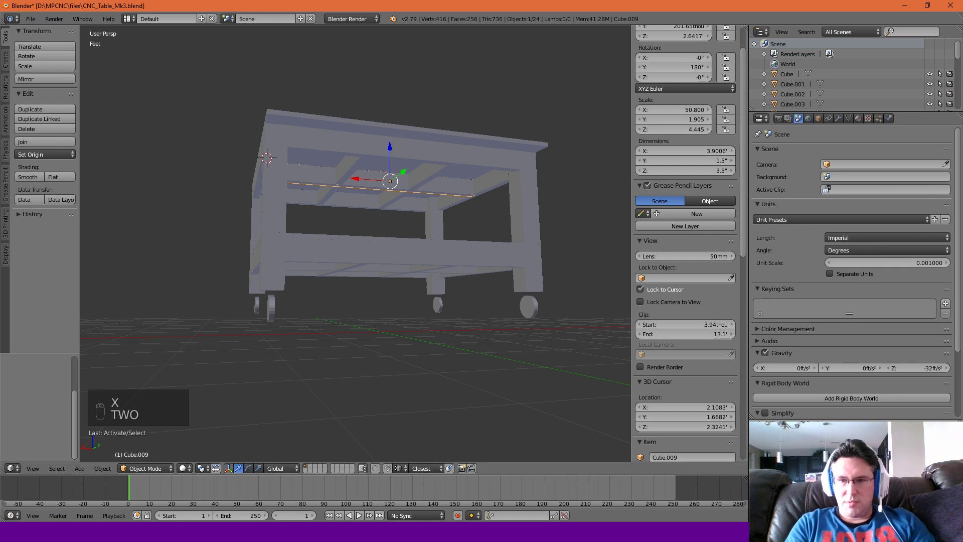
pyautogui.press('space')
pyautogui.press('3')
pyautogui.press('.')
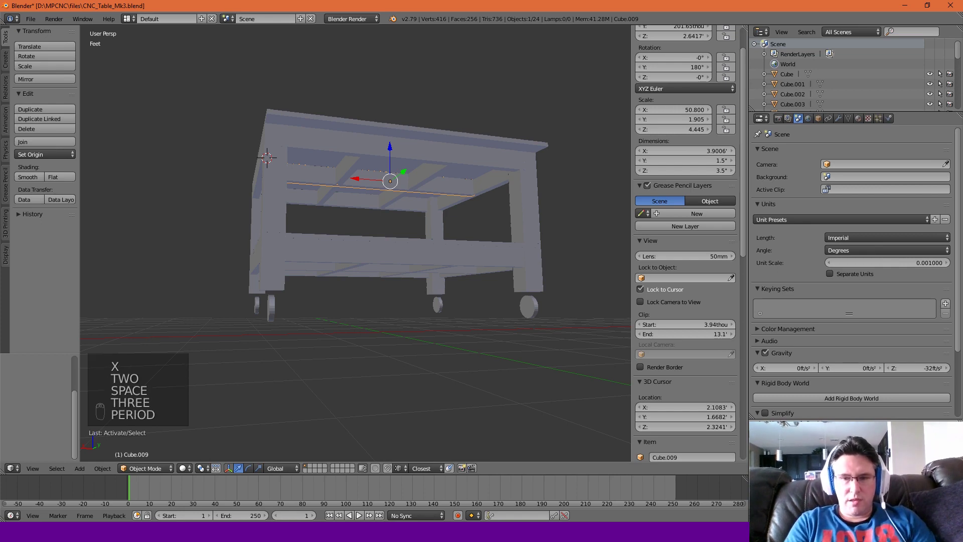
pyautogui.press('9')
pyautogui.press("'")
pyautogui.press('space')
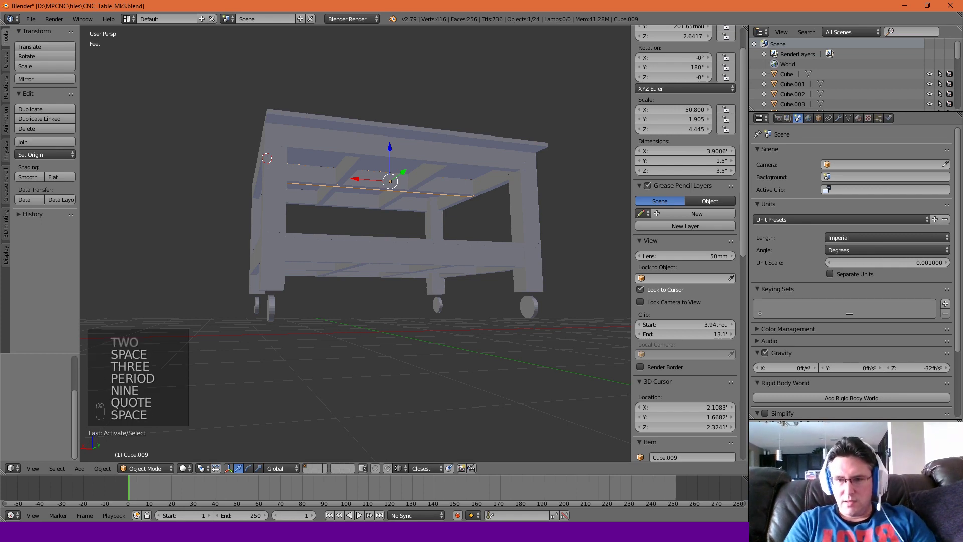
pyautogui.hotkey('shift', '9')
pyautogui.hotkey('shift', 'c')
pyautogui.press('n')
pyautogui.press('e')
pyautogui.press('e')
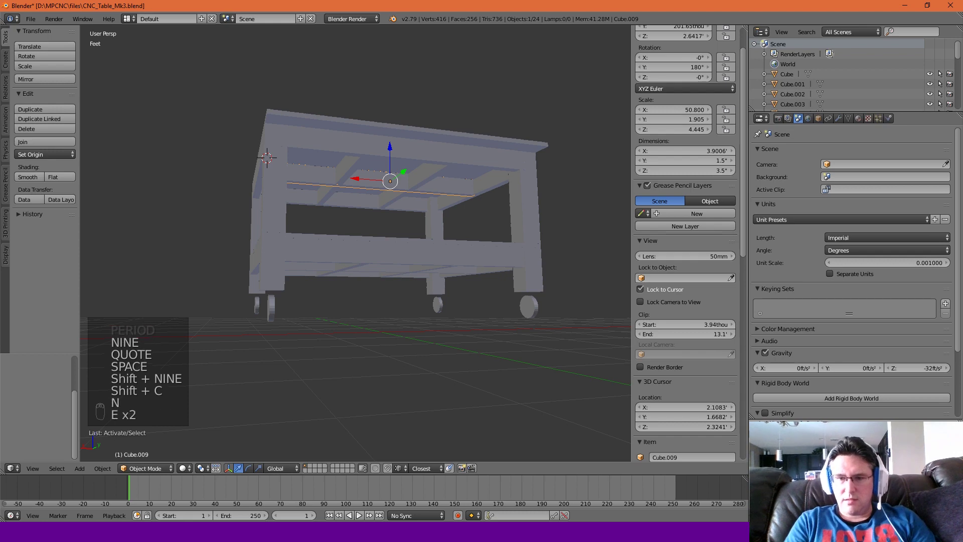
pyautogui.press('n')
pyautogui.press('t')
pyautogui.press('e')
pyautogui.press('r')
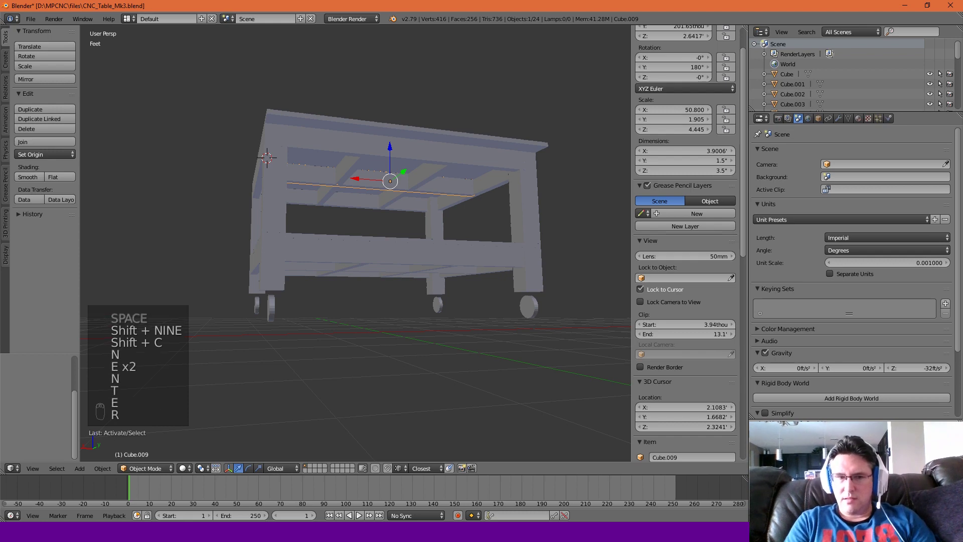
pyautogui.hotkey('shift', '0')
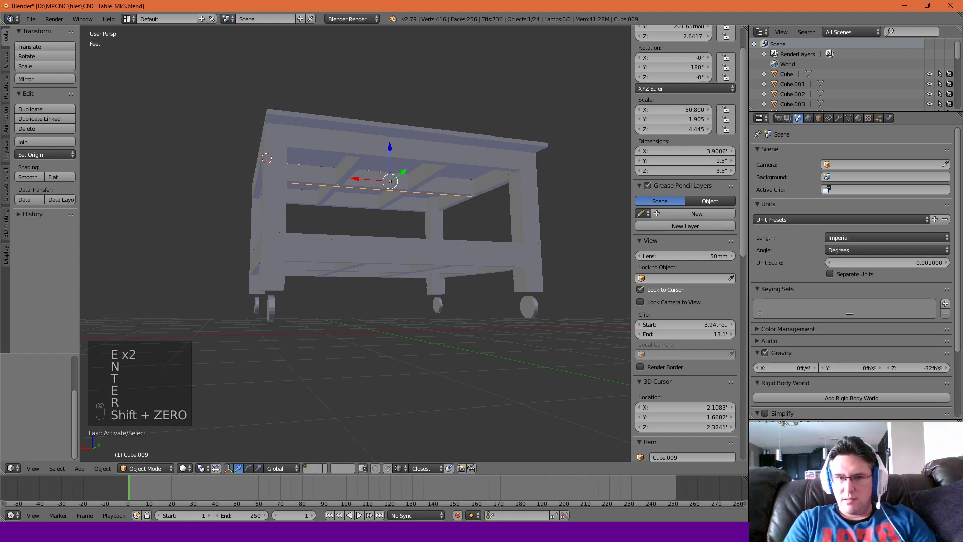
pyautogui.press('space')
pyautogui.press('space')
pyautogui.press('l')
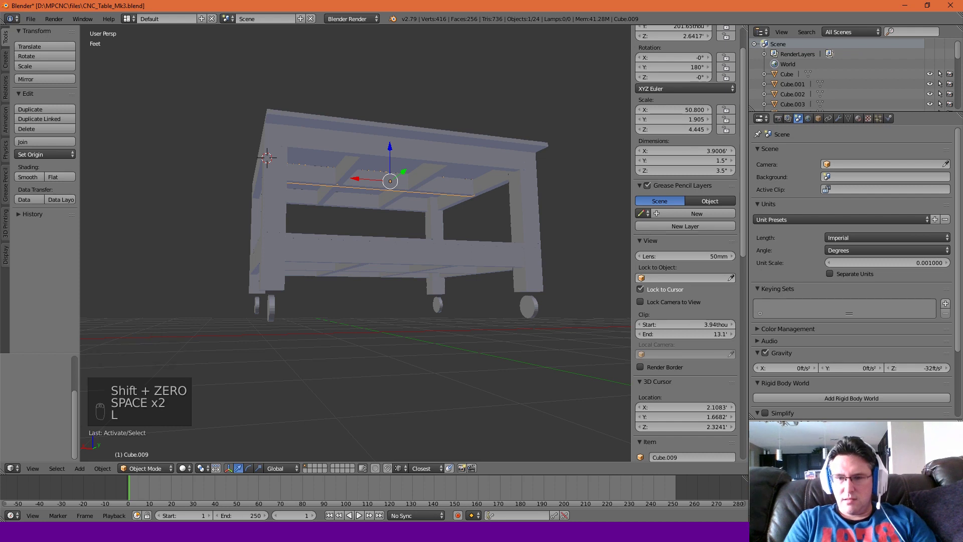
pyautogui.press('o')
pyautogui.press('n')
pyautogui.press('g')
pyautogui.hotkey('shift', '0')
pyautogui.press('Return')
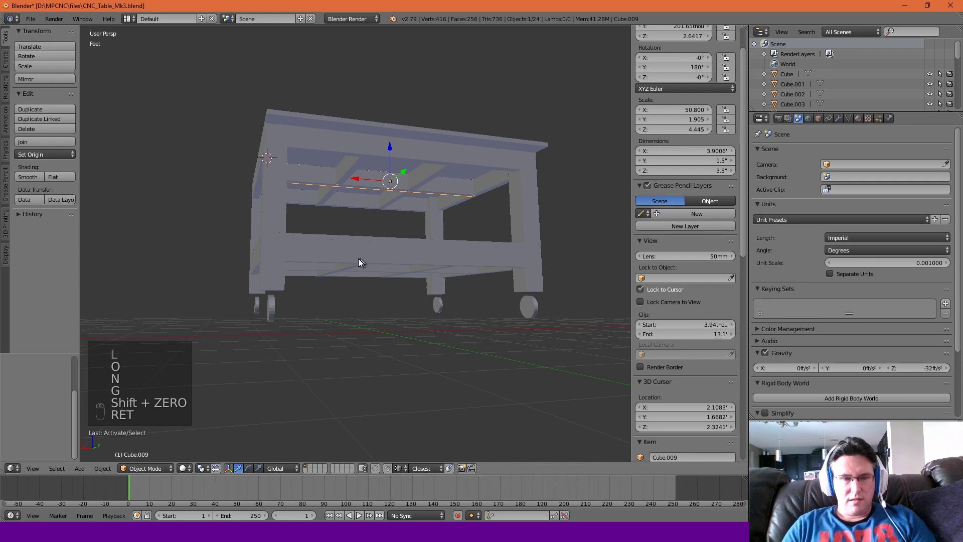
# Select the short side rail under the tabletop and write the cut-list line x4 2.92' Sides for it.
pyautogui.moveTo(357, 260); pyautogui.dragTo(373, 261, button='middle')
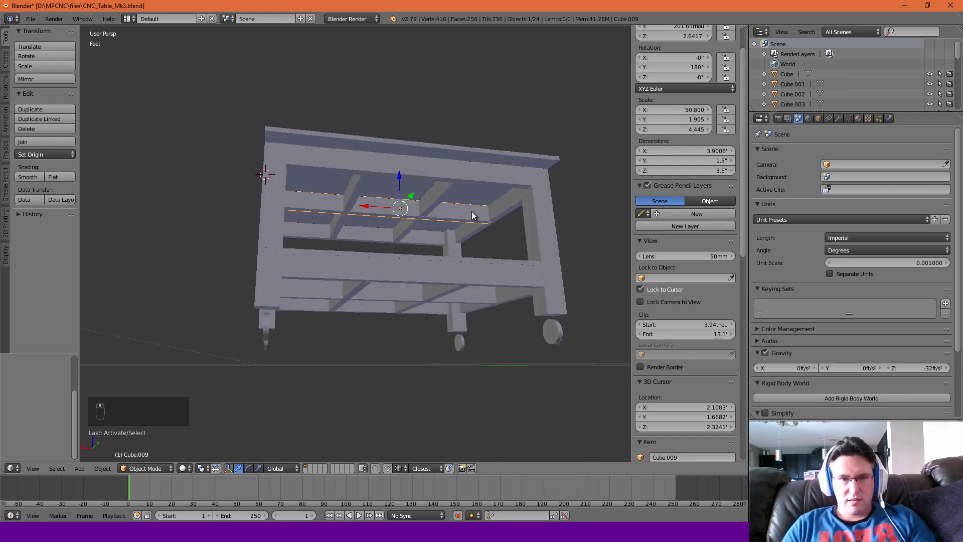
pyautogui.rightClick(505, 207)
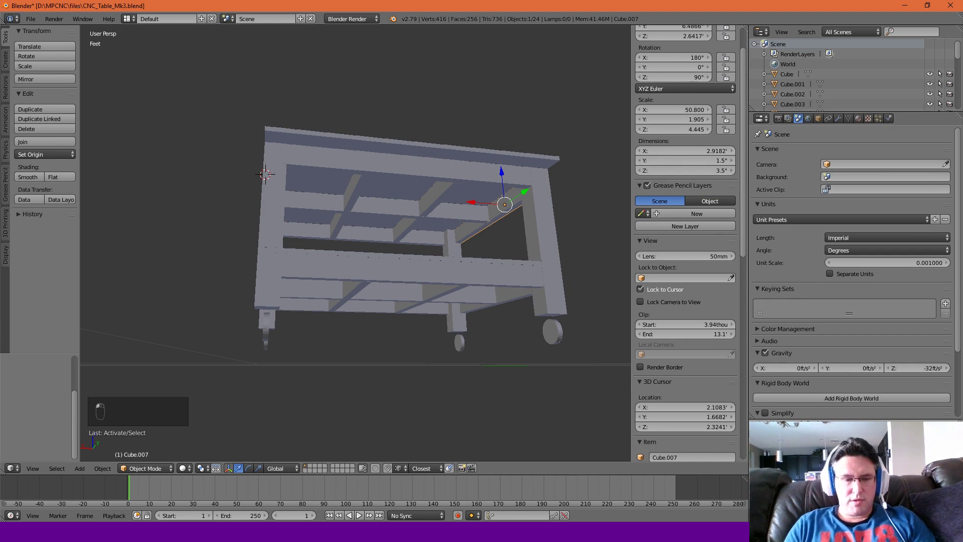
pyautogui.press('x')
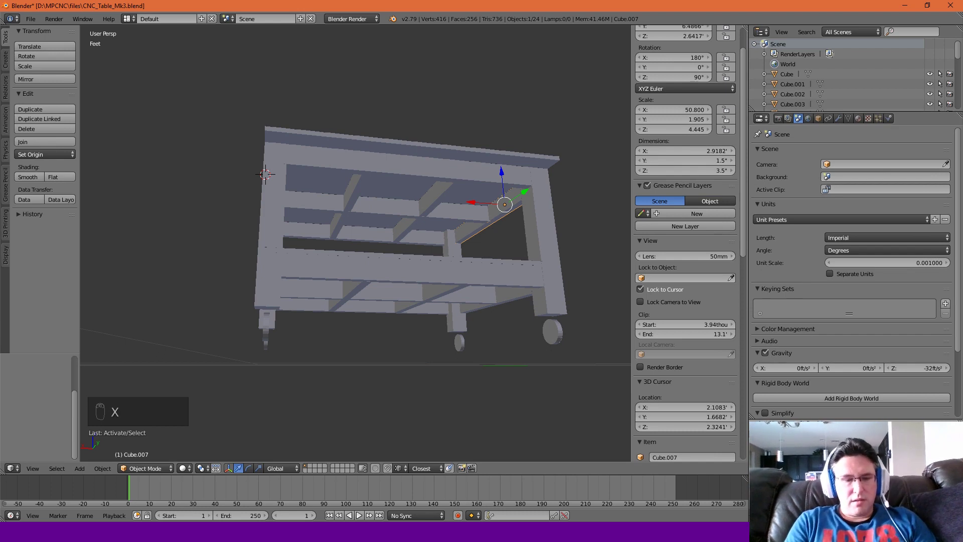
pyautogui.press('4')
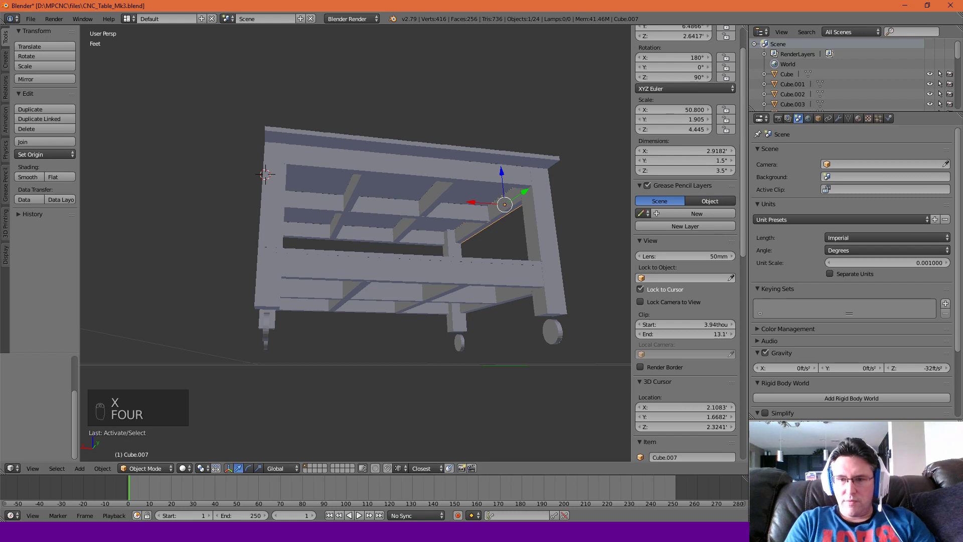
pyautogui.press('space')
pyautogui.press('2')
pyautogui.press('.')
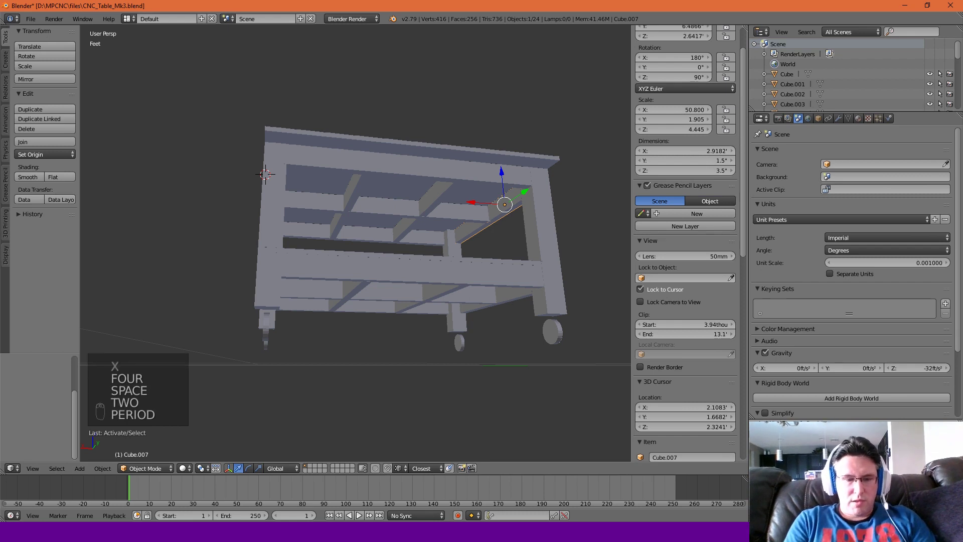
pyautogui.press('9')
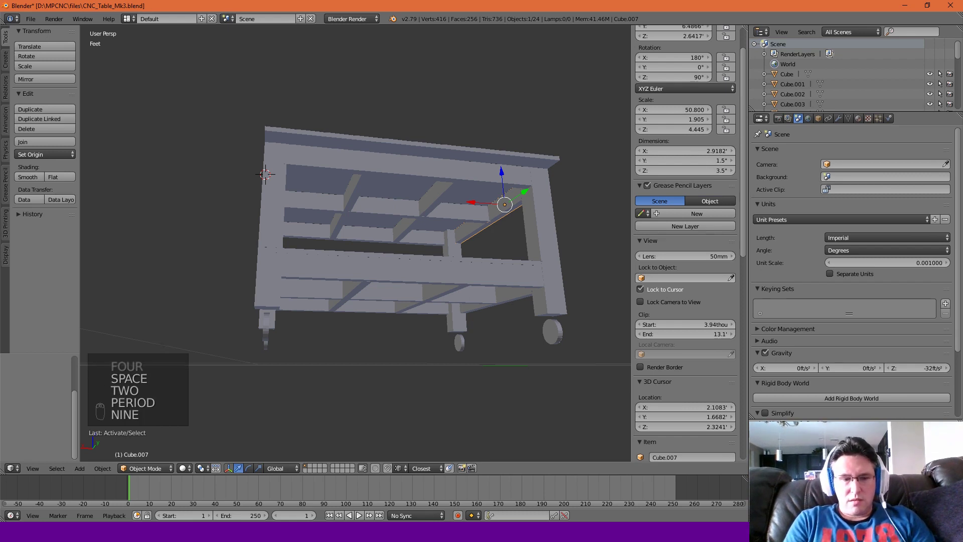
pyautogui.press('2')
pyautogui.press("'")
pyautogui.write('Sides')
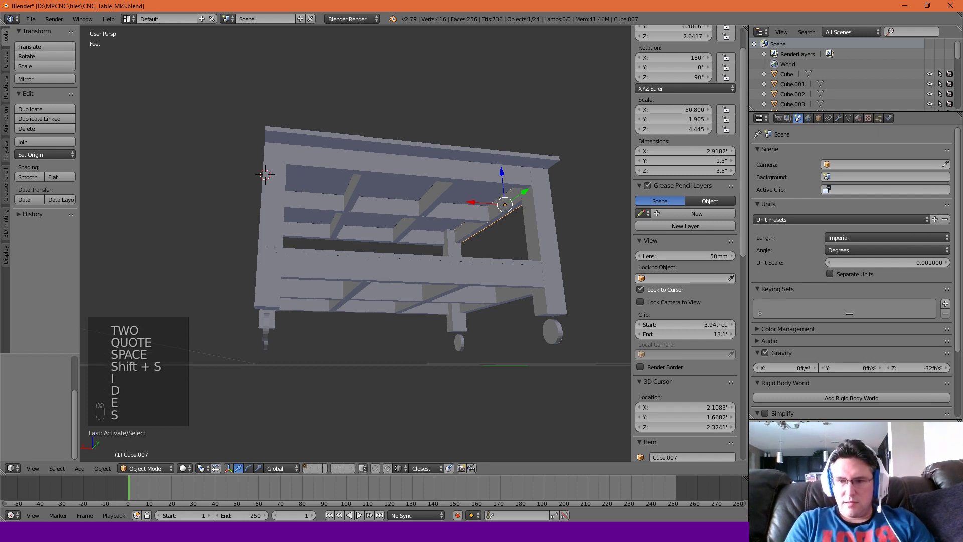
pyautogui.press('Return')
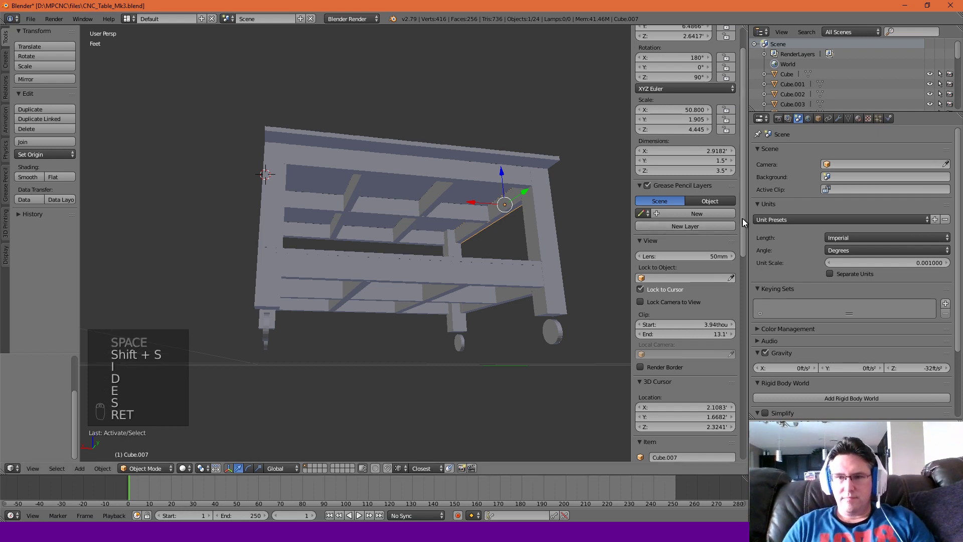
# Stop the Screencast Keys display in the 3D view.
pyautogui.moveTo(742, 218); pyautogui.dragTo(741, 418)
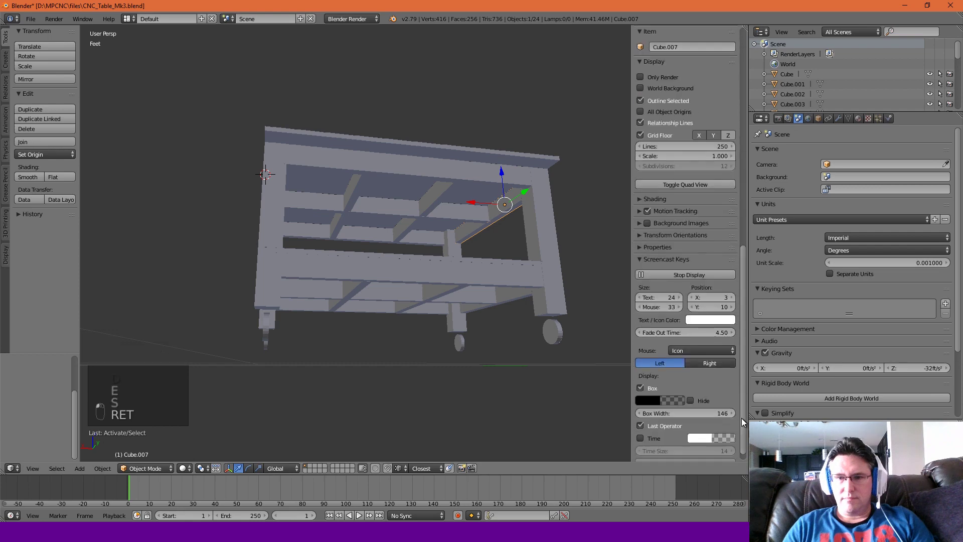
pyautogui.click(681, 274)
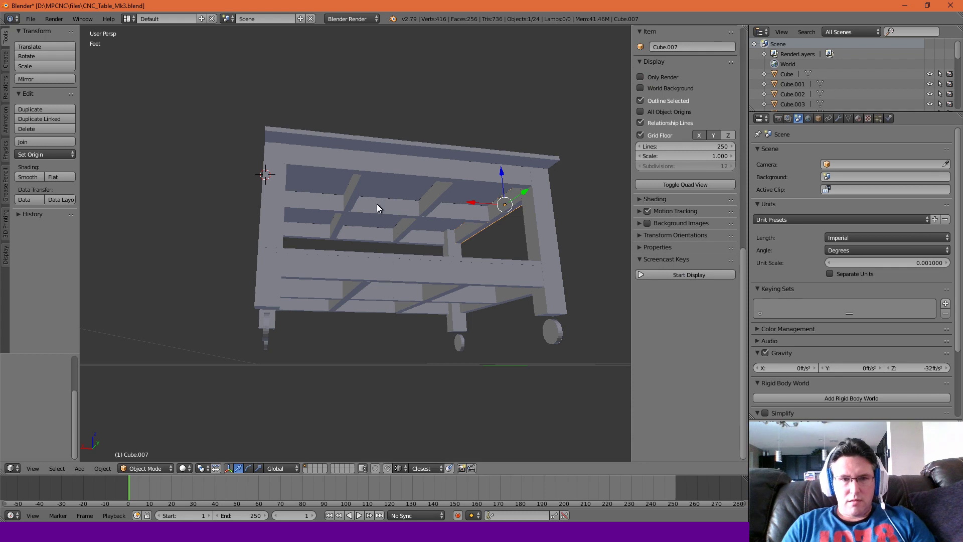
# Check the dimensions of a cross brace under the tabletop, the lower front rail and a front leg.
pyautogui.moveTo(425, 203); pyautogui.dragTo(430, 210, button='middle')
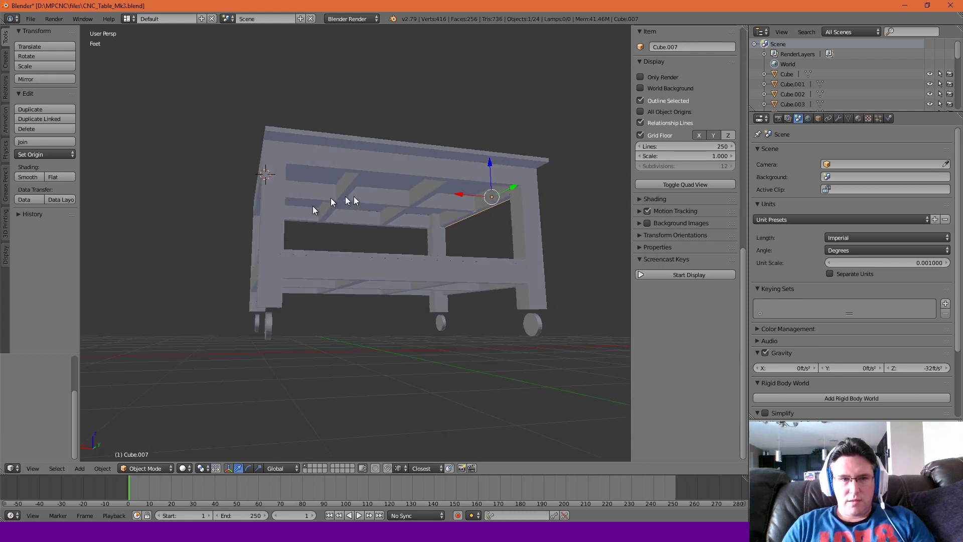
pyautogui.rightClick(425, 191)
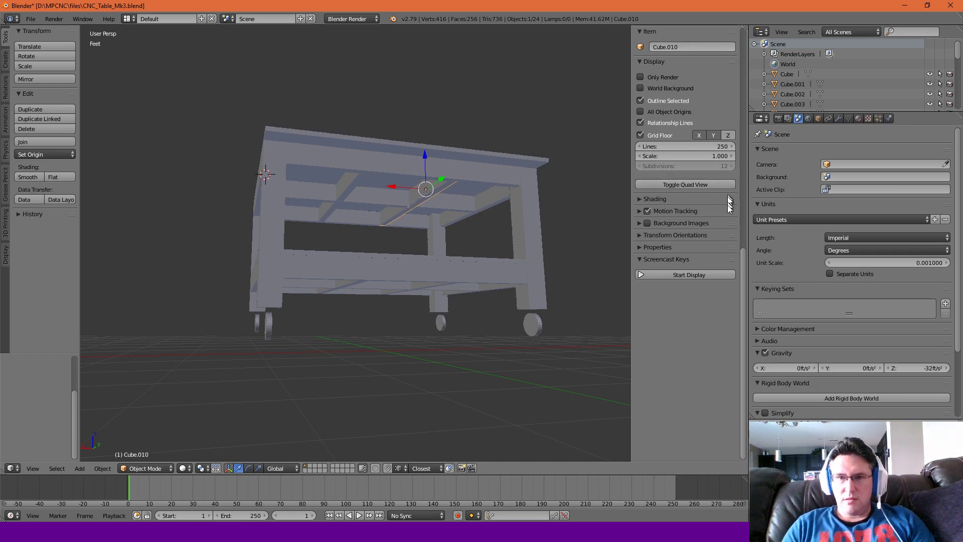
pyautogui.moveTo(744, 261); pyautogui.dragTo(736, 57)
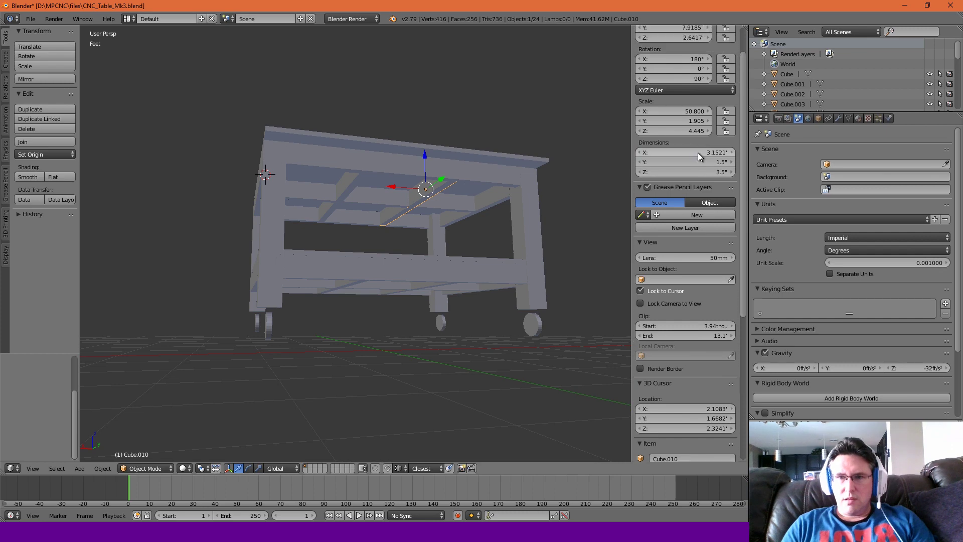
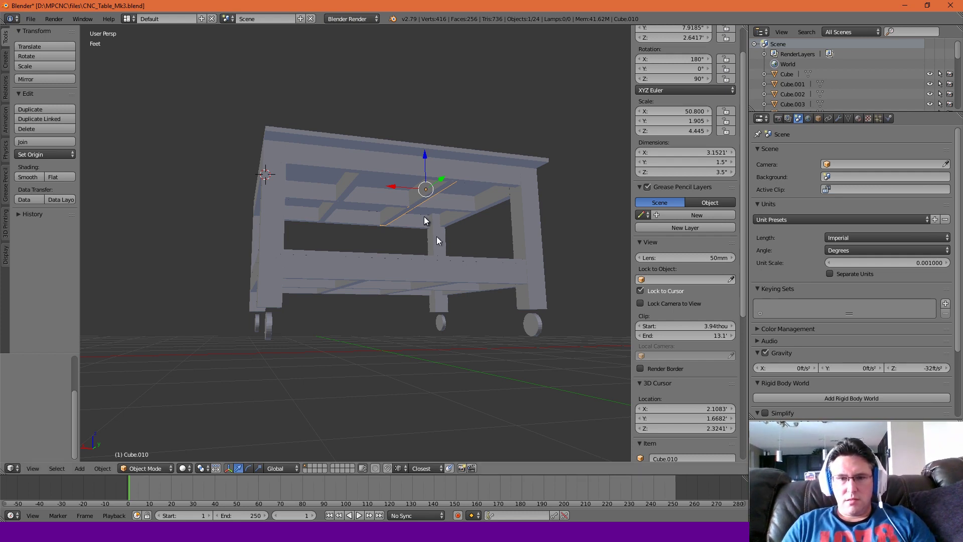
pyautogui.rightClick(397, 267)
pyautogui.moveTo(396, 268)
pyautogui.mouseDown(button='middle')
pyautogui.moveTo(417, 267)
pyautogui.moveTo(401, 275)
pyautogui.mouseUp(button='middle')
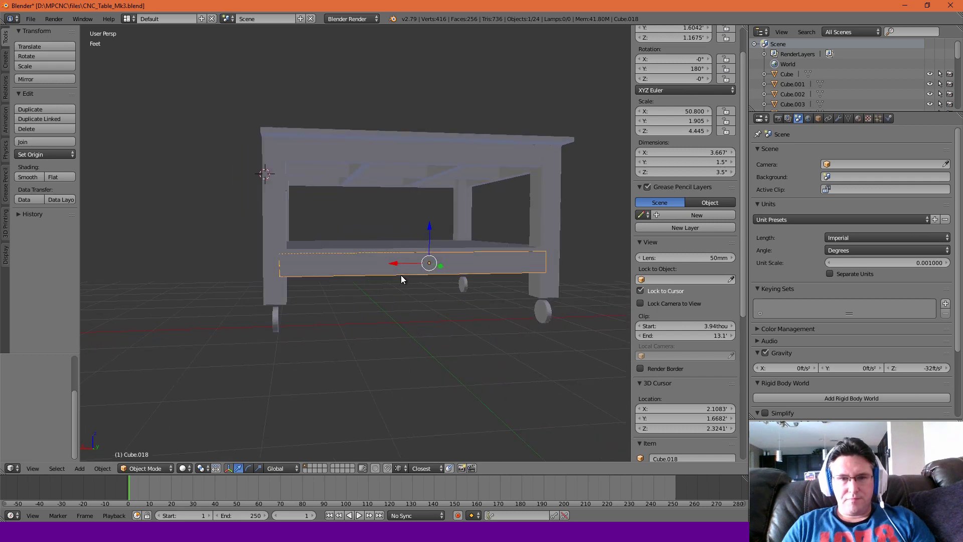
pyautogui.rightClick(535, 210)
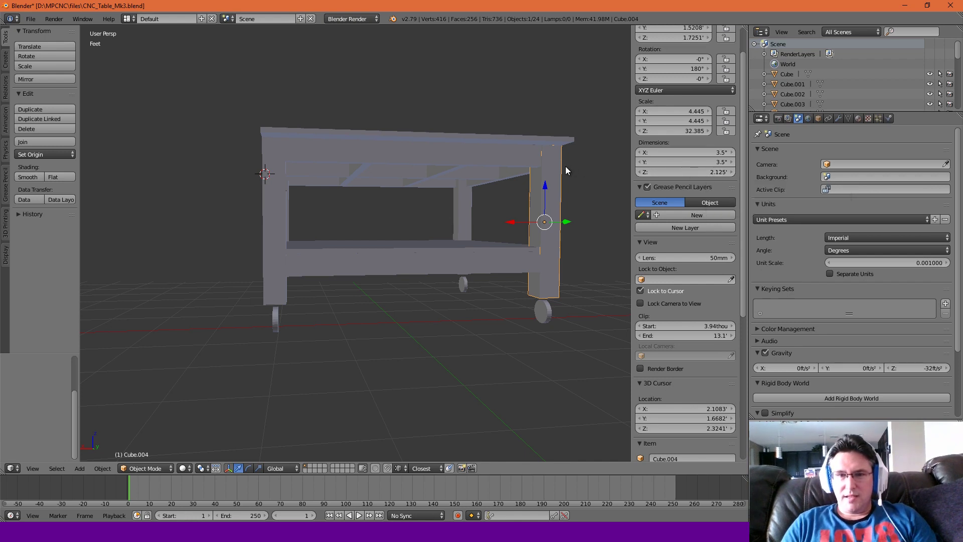
pyautogui.click(557, 176)
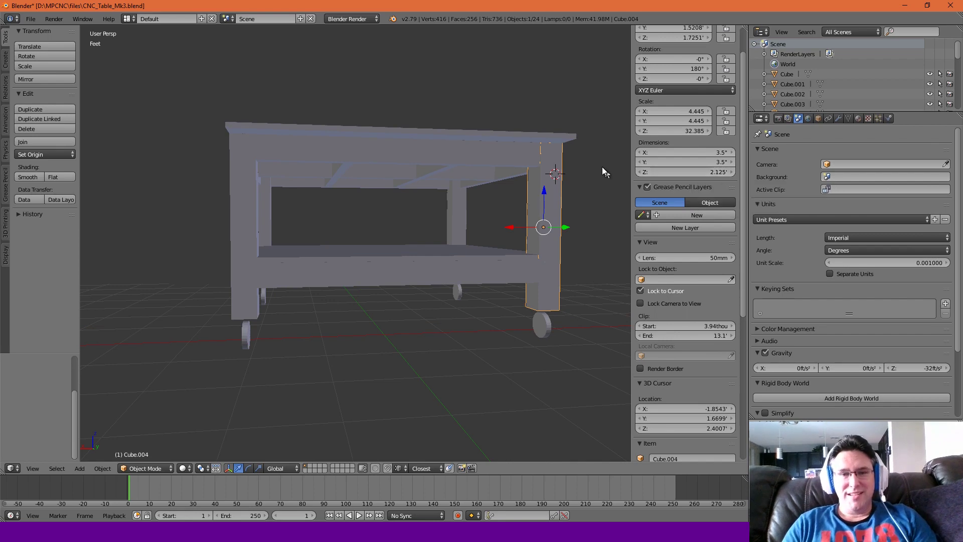
pyautogui.moveTo(442, 198); pyautogui.dragTo(465, 199, button='middle')
pyautogui.moveTo(453, 203); pyautogui.dragTo(378, 194, button='middle')
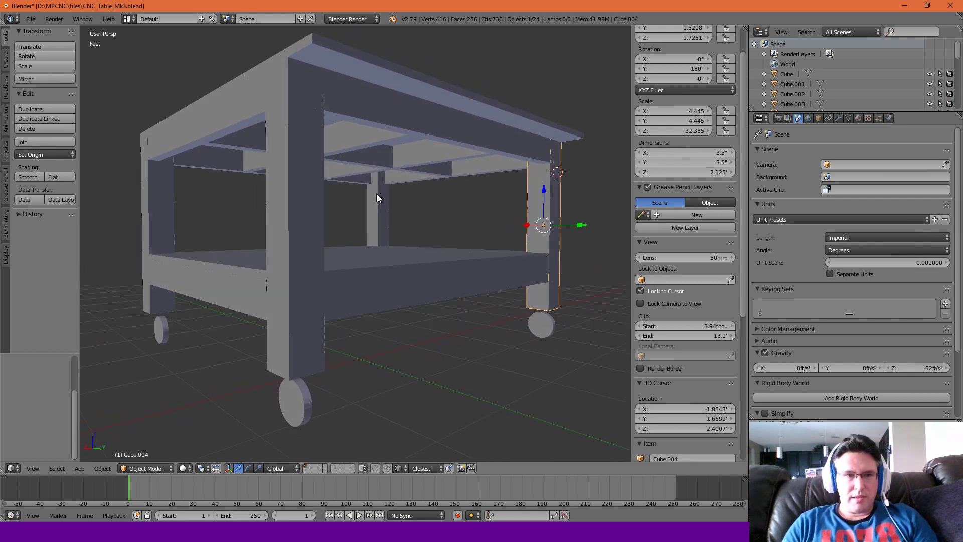
# Duplicate a cross brace under the tabletop and lower the copy along Z by about 7.9" into the open space.
pyautogui.rightClick(377, 148)
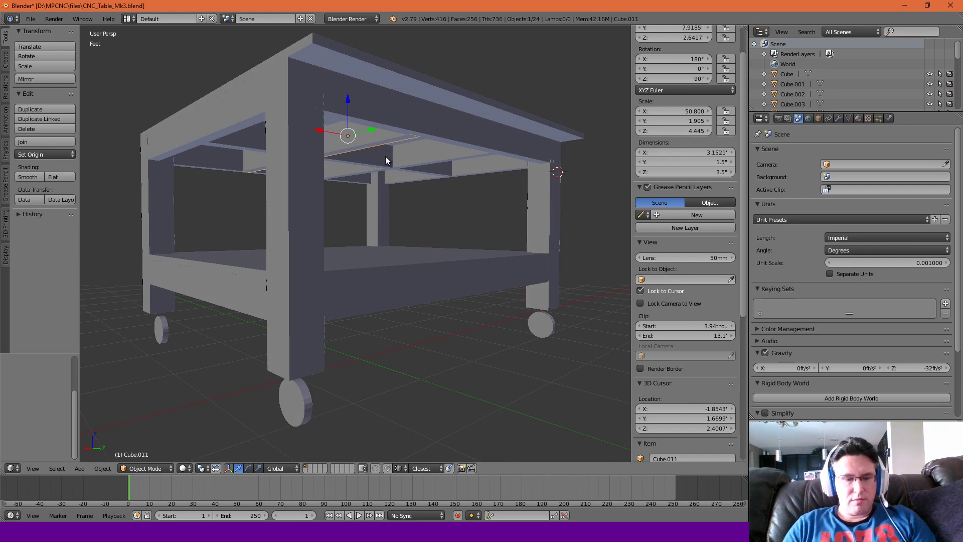
pyautogui.hotkey('shift', 'd')
pyautogui.press('z')
pyautogui.click(391, 217)
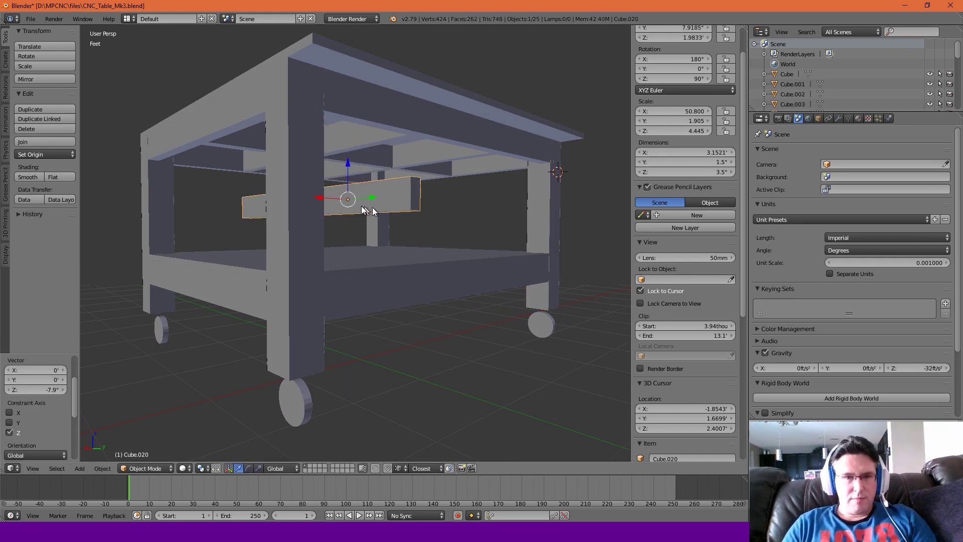
# Shorten the duplicated board along Y to about 1.06' and rotate it 90° about X so it stands upright.
pyautogui.press('s')
pyautogui.press('y')
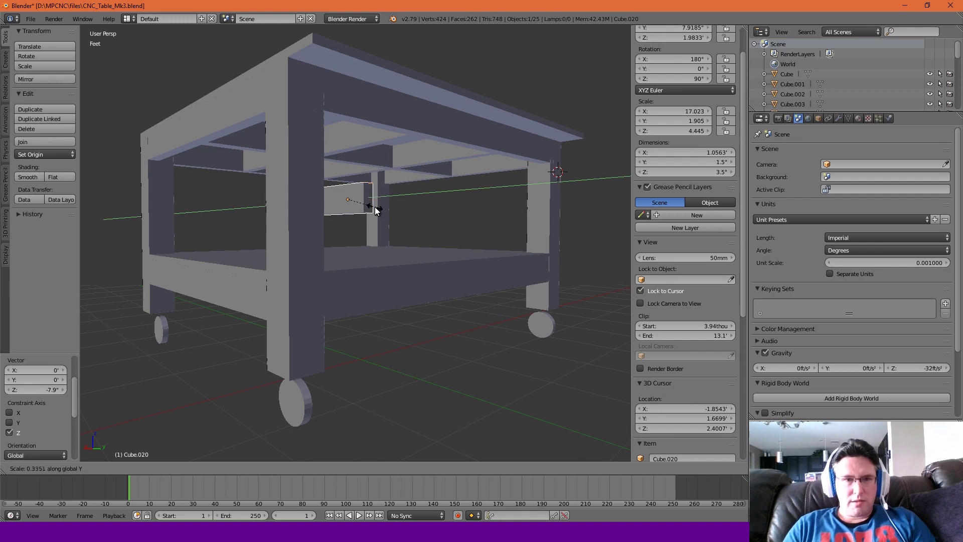
pyautogui.click(352, 211)
pyautogui.write('rx')
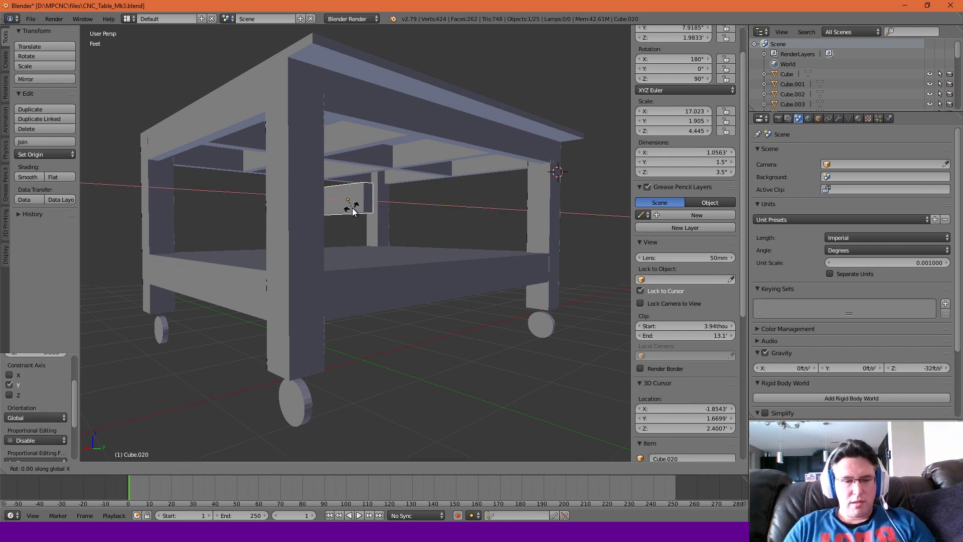
pyautogui.write('90')
pyautogui.press('Return')
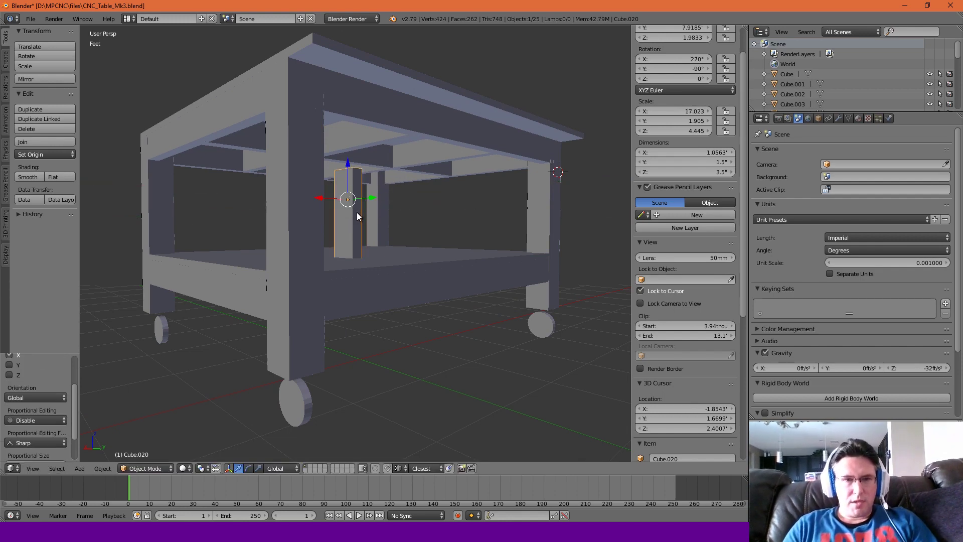
# Move the upright board along the Y axis in the negative direction, above the lower shelf.
pyautogui.moveTo(357, 216)
pyautogui.mouseDown(button='middle')
pyautogui.moveTo(382, 226)
pyautogui.moveTo(355, 220)
pyautogui.mouseUp(button='middle')
pyautogui.scroll(4, 381, 226)
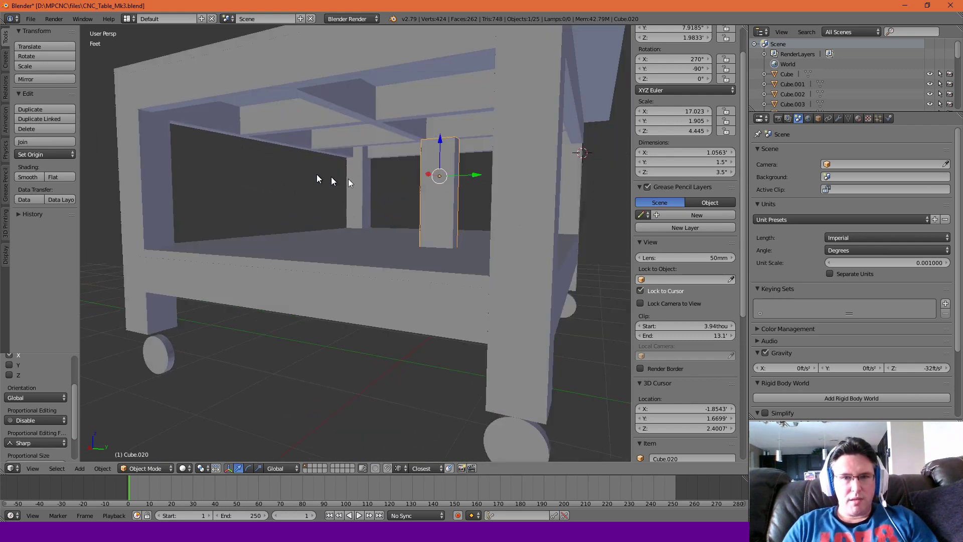
pyautogui.scroll(-5, 421, 190)
pyautogui.moveTo(421, 190); pyautogui.dragTo(414, 190, button='middle')
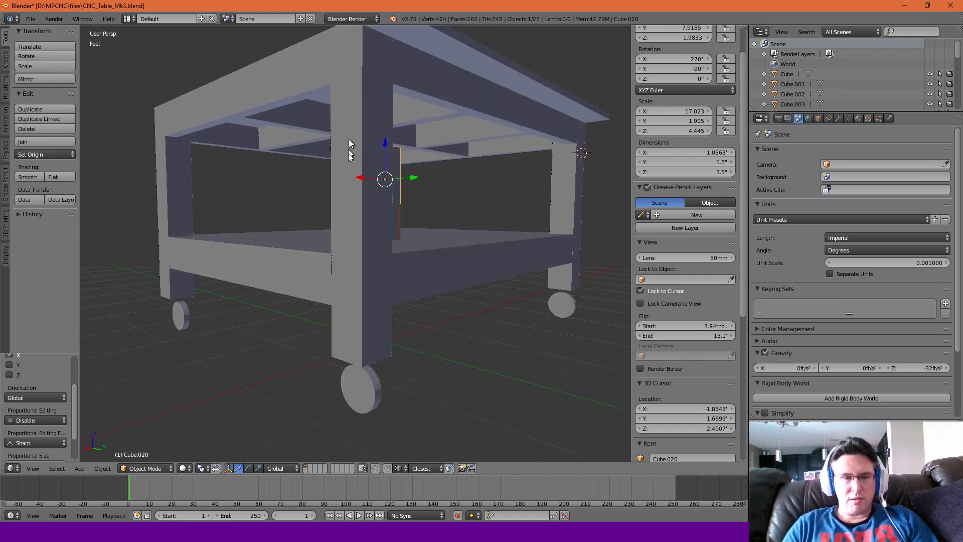
pyautogui.moveTo(348, 152); pyautogui.dragTo(372, 168, button='middle')
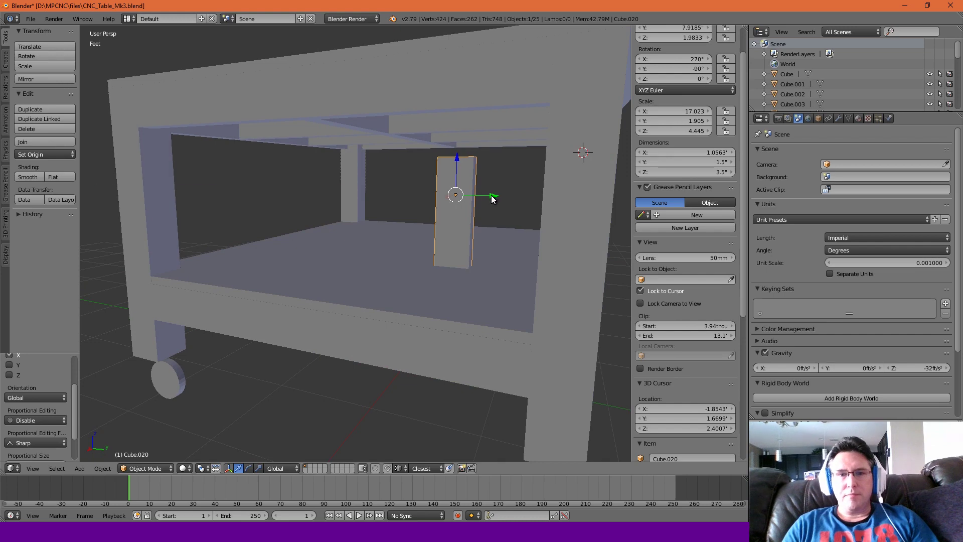
pyautogui.moveTo(492, 199); pyautogui.dragTo(395, 193)
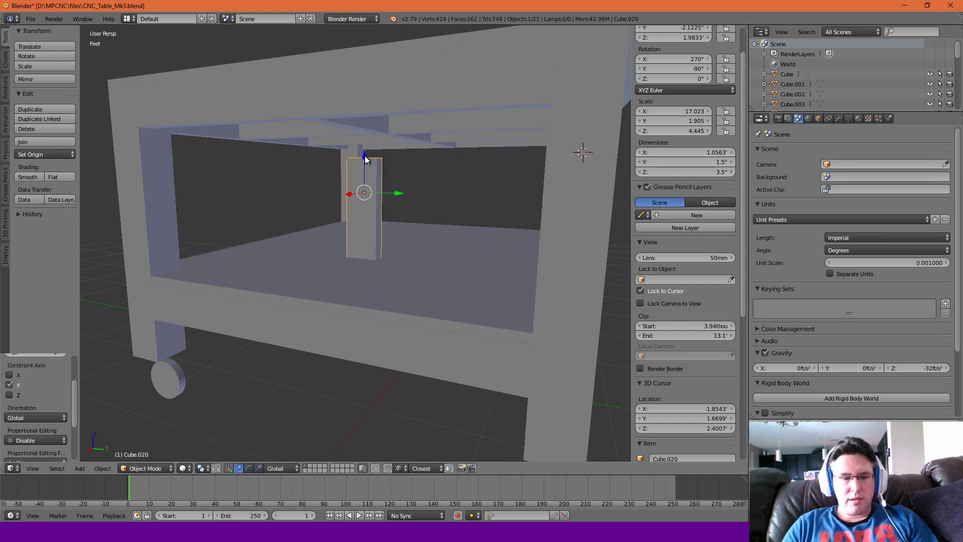
# Shorten the upright board along Z to about 6.56".
pyautogui.press('s')
pyautogui.press('z')
pyautogui.click(385, 191)
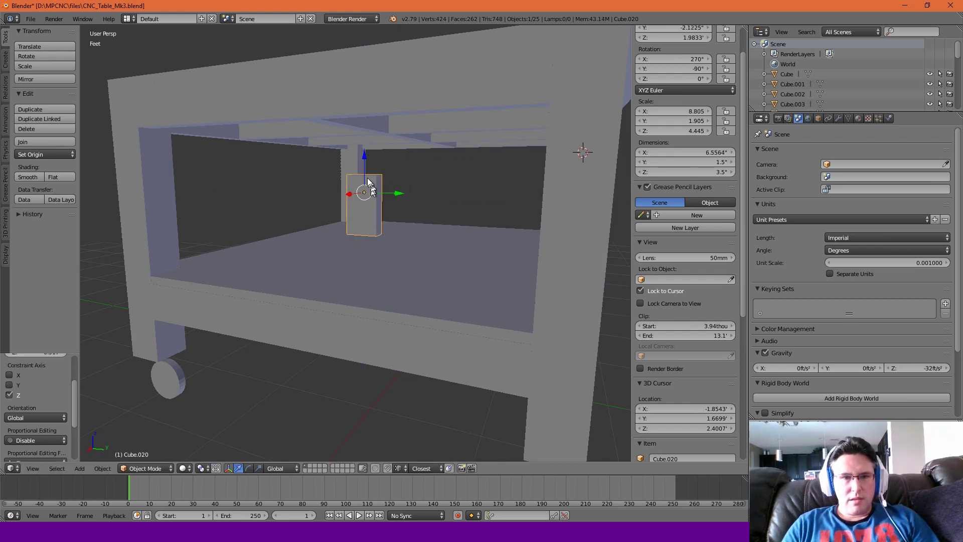
# Move the shortened upright board along the Y axis to about -1.52', at the long edge of the lower shelf.
pyautogui.moveTo(400, 196); pyautogui.dragTo(316, 198)
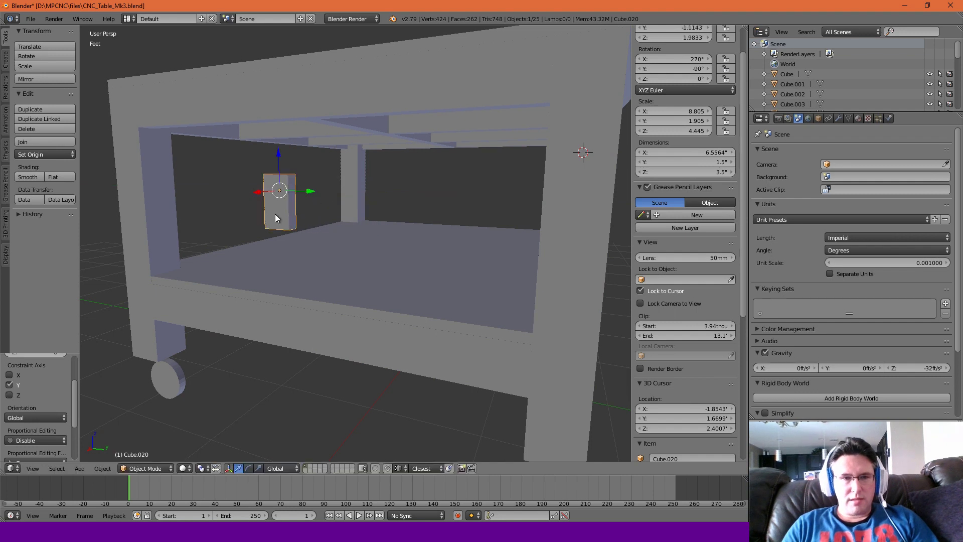
pyautogui.scroll(3, 275, 213)
pyautogui.moveTo(303, 226)
pyautogui.mouseDown(button='middle')
pyautogui.moveTo(294, 232)
pyautogui.moveTo(281, 218)
pyautogui.moveTo(311, 215)
pyautogui.moveTo(311, 199)
pyautogui.moveTo(307, 238)
pyautogui.mouseUp(button='middle')
pyautogui.moveTo(297, 206); pyautogui.dragTo(298, 204, button='middle')
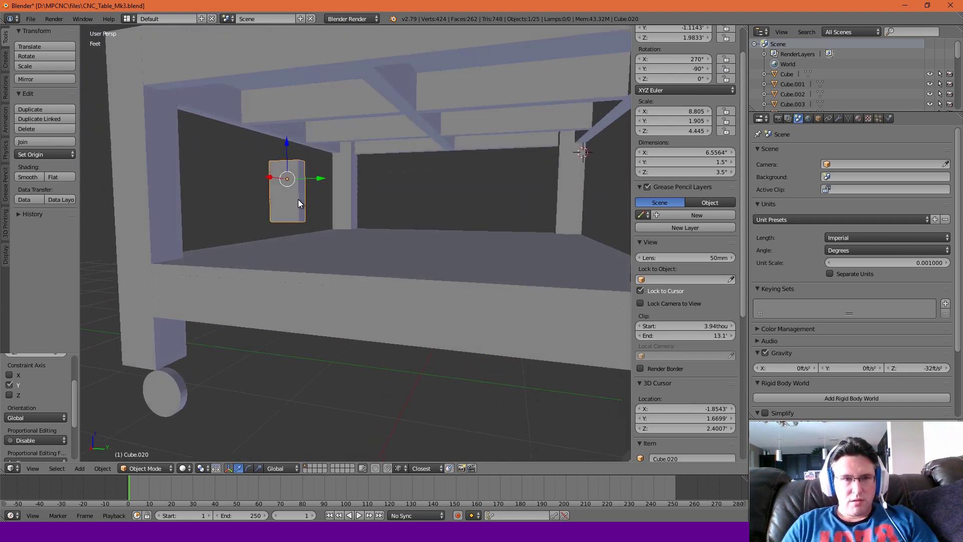
pyautogui.moveTo(319, 178); pyautogui.dragTo(242, 123)
pyautogui.moveTo(251, 161); pyautogui.dragTo(260, 178, button='middle')
pyautogui.moveTo(307, 183); pyautogui.dragTo(321, 156)
pyautogui.moveTo(289, 181); pyautogui.dragTo(312, 191, button='middle')
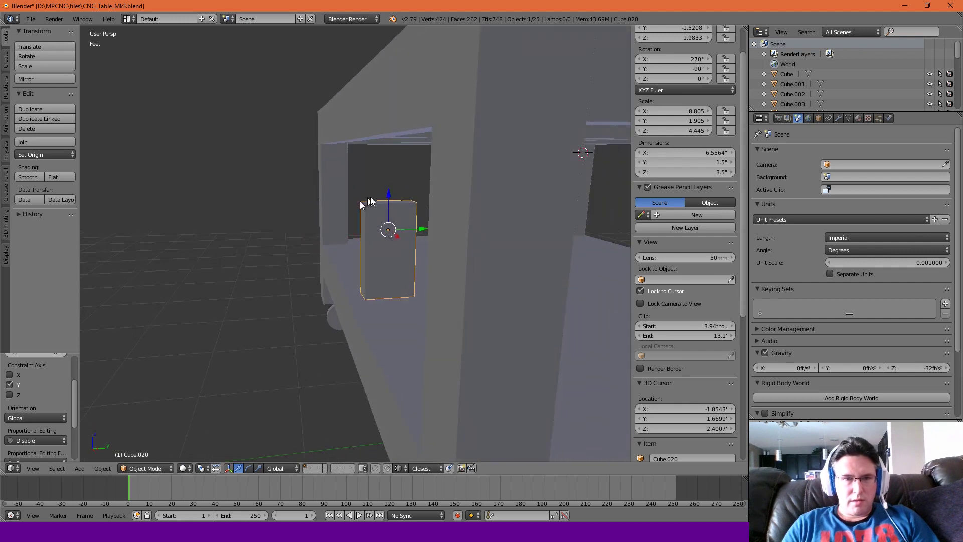
# Lower the upright board along Z to about 1.763' so its base meets the lower shelf.
pyautogui.moveTo(389, 196); pyautogui.dragTo(399, 235)
pyautogui.moveTo(397, 275); pyautogui.dragTo(350, 218, button='middle')
pyautogui.rightClick(373, 250)
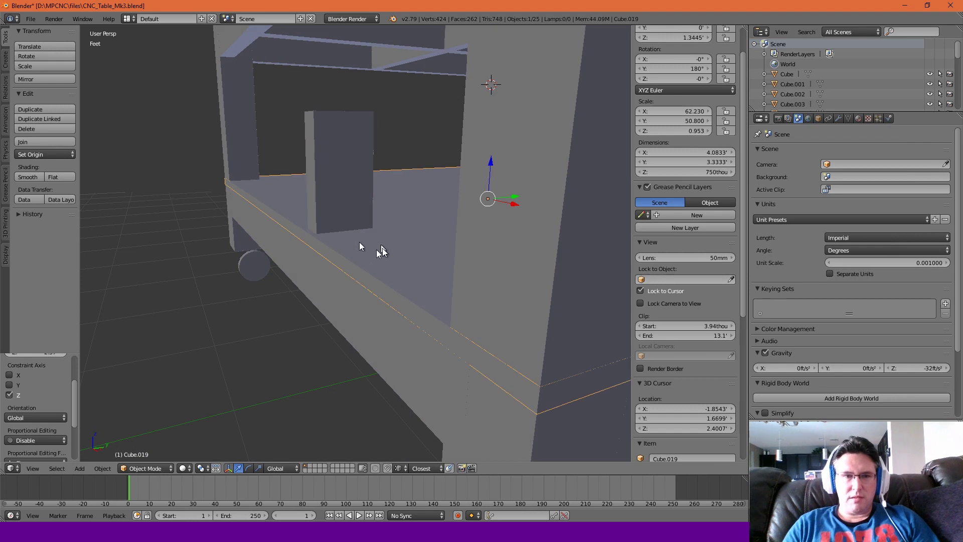
pyautogui.rightClick(324, 171)
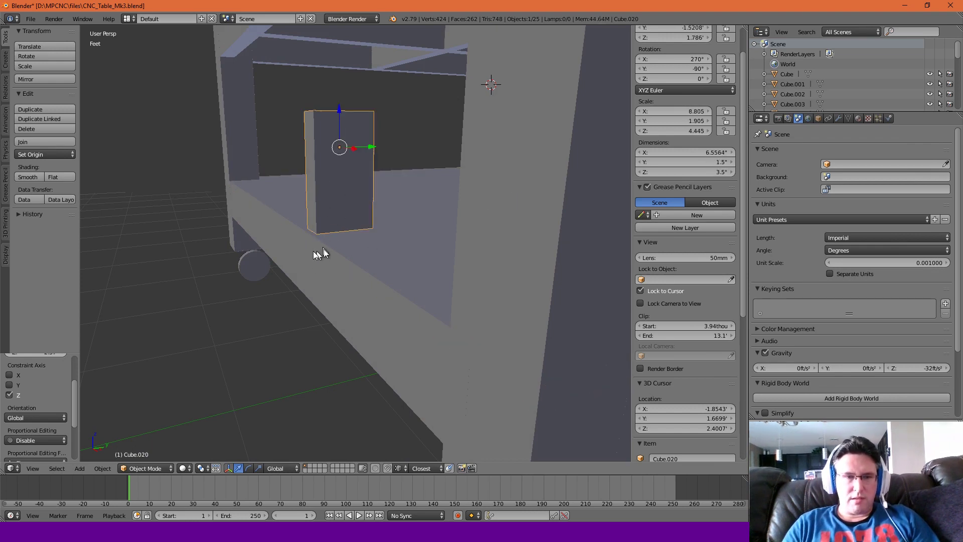
pyautogui.moveTo(350, 238); pyautogui.dragTo(328, 262, button='middle')
pyautogui.click(363, 249)
pyautogui.scroll(-4, 371, 241)
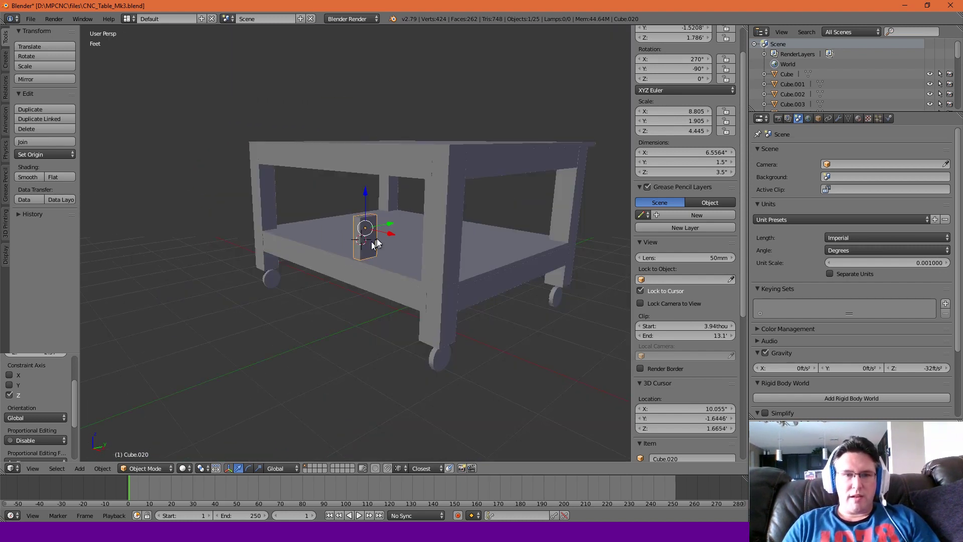
pyautogui.moveTo(377, 239); pyautogui.dragTo(353, 240, button='middle')
pyautogui.scroll(4, 354, 245)
pyautogui.scroll(-3, 363, 252)
pyautogui.scroll(3, 331, 244)
pyautogui.scroll(-3, 329, 241)
pyautogui.scroll(3, 346, 220)
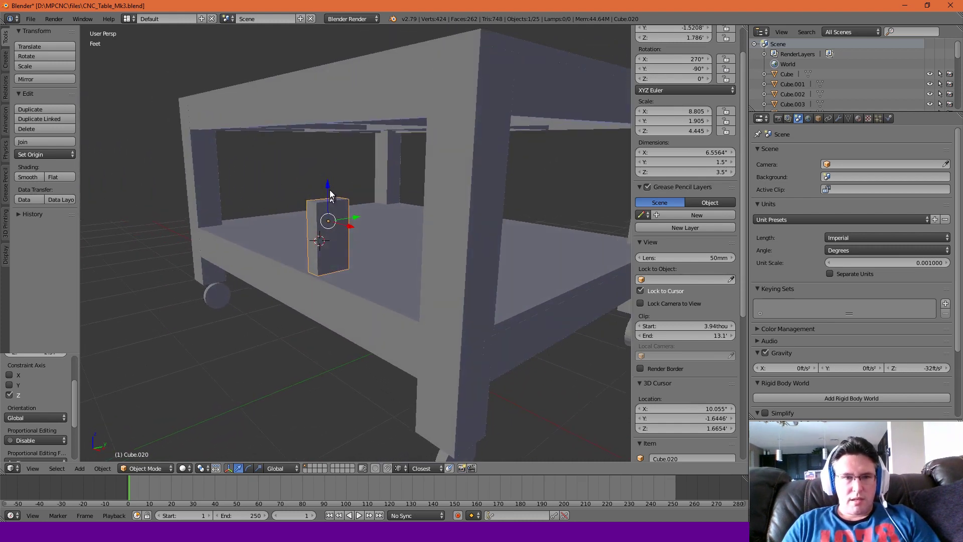
pyautogui.moveTo(329, 186); pyautogui.dragTo(463, 333)
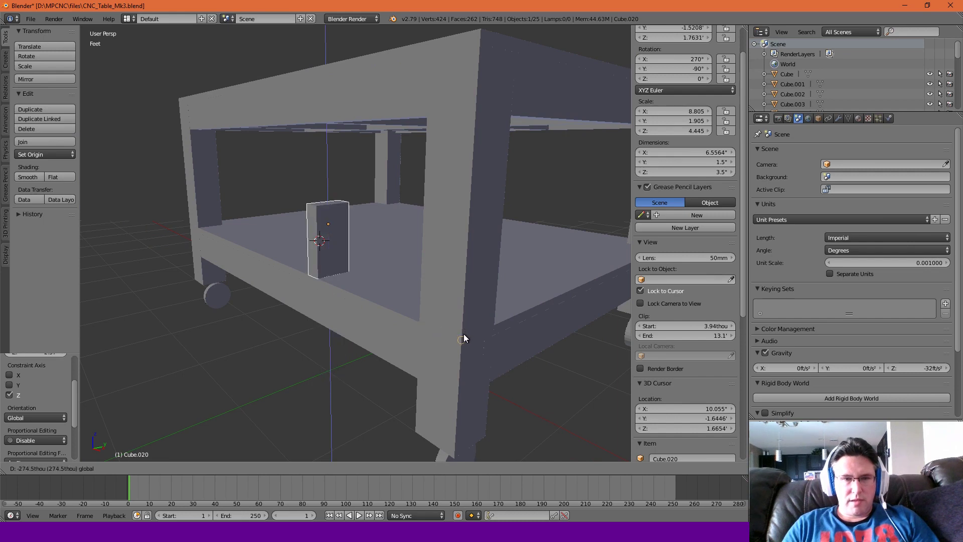
# Raise the top face of the upright board along Z to the tabletop frame, making the board about 1.12' long.
pyautogui.press('Tab')
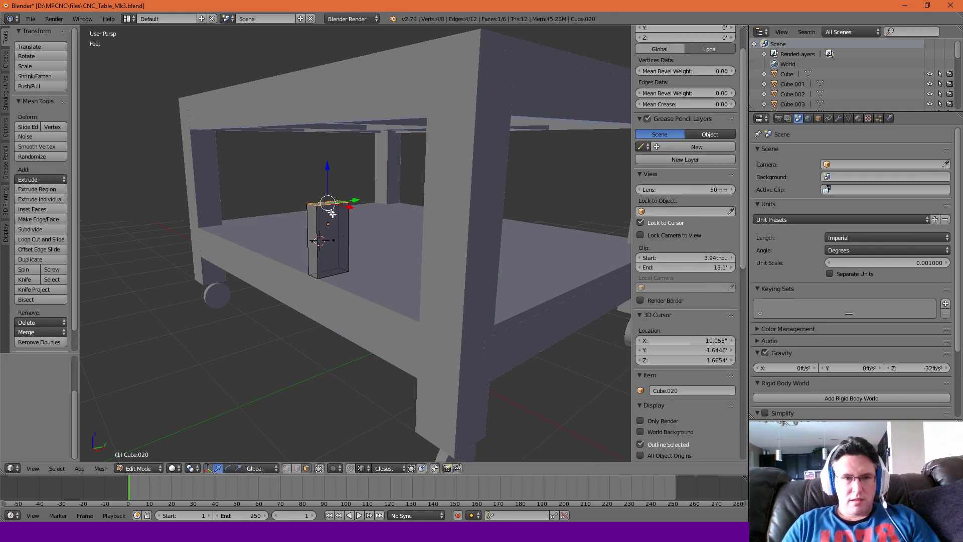
pyautogui.moveTo(328, 168); pyautogui.dragTo(427, 128)
pyautogui.moveTo(365, 142); pyautogui.dragTo(297, 110, button='middle')
pyautogui.click(327, 130)
pyautogui.scroll(5, 329, 130)
pyautogui.click(296, 111)
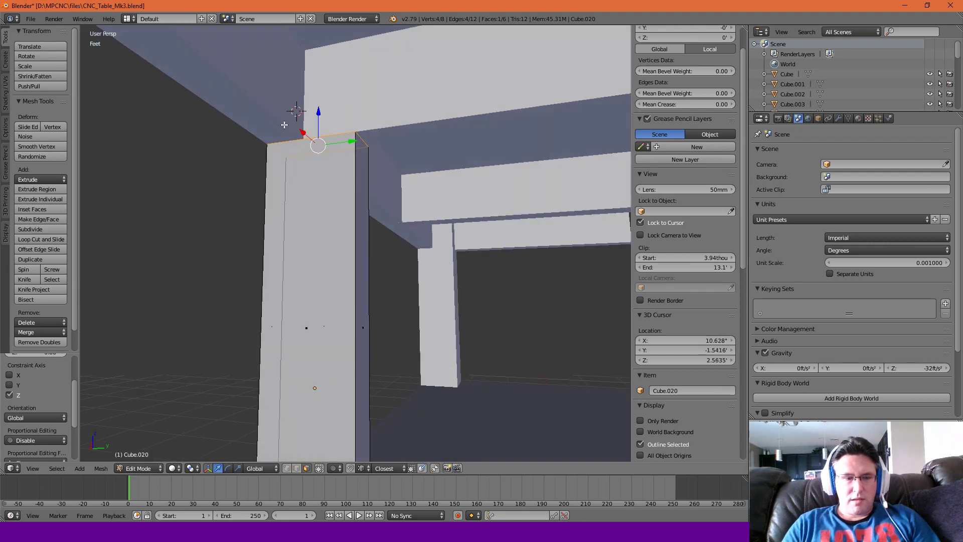
pyautogui.press('Tab')
pyautogui.moveTo(311, 145); pyautogui.dragTo(277, 141, button='middle')
pyautogui.click(326, 110)
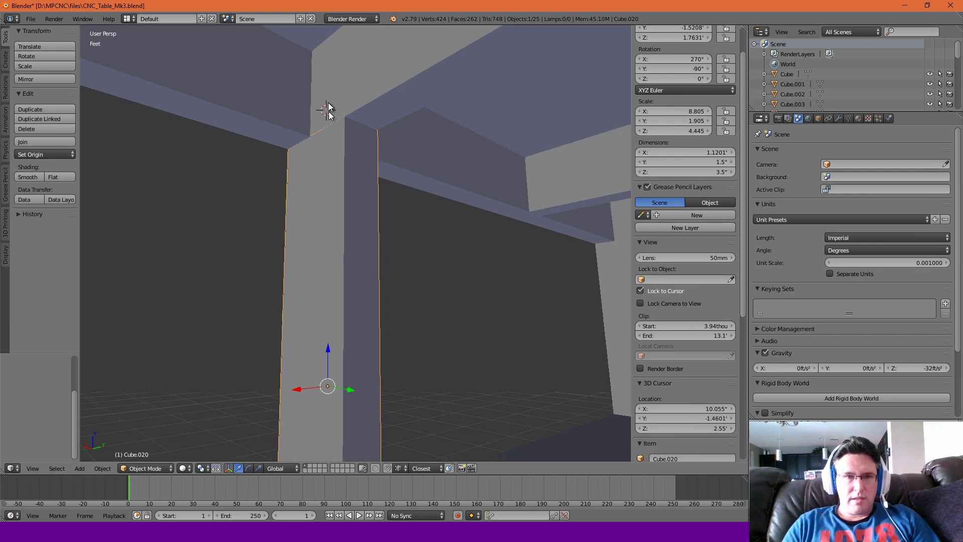
pyautogui.moveTo(314, 141); pyautogui.dragTo(333, 163, button='middle')
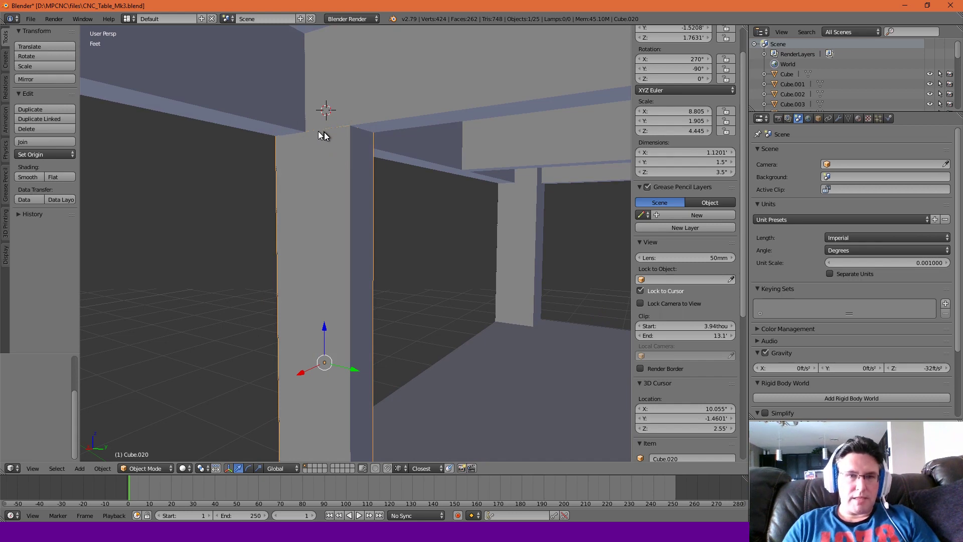
# Duplicate the upright board and move the copy about 11.6" along X in the negative direction.
pyautogui.moveTo(332, 174); pyautogui.dragTo(437, 230, button='middle')
pyautogui.scroll(-4, 437, 173)
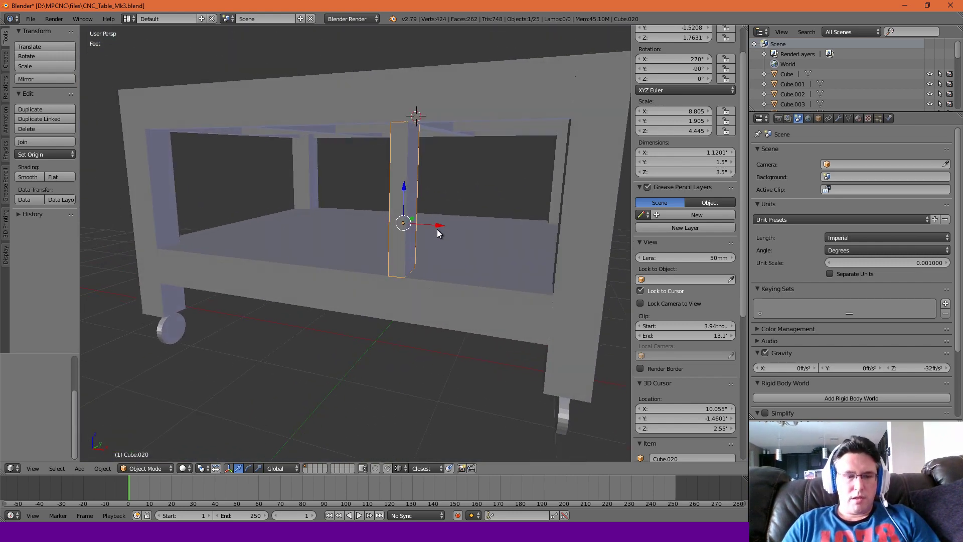
pyautogui.hotkey('shift', 'd')
pyautogui.press('x')
pyautogui.click(327, 231)
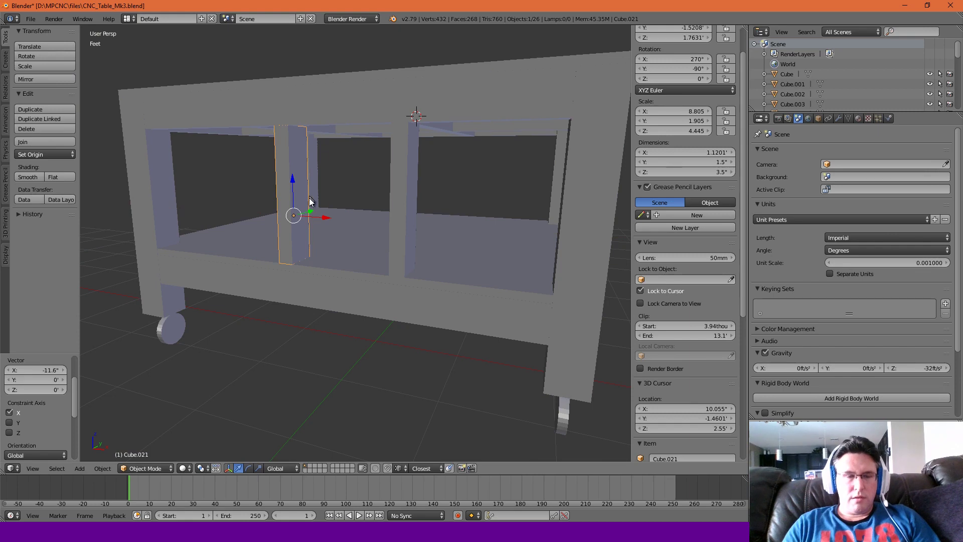
# Slide the duplicated upright along X so it lines up with a cross brace under the tabletop.
pyautogui.moveTo(311, 204); pyautogui.dragTo(331, 193, button='middle')
pyautogui.click(331, 193)
pyautogui.scroll(4, 326, 201)
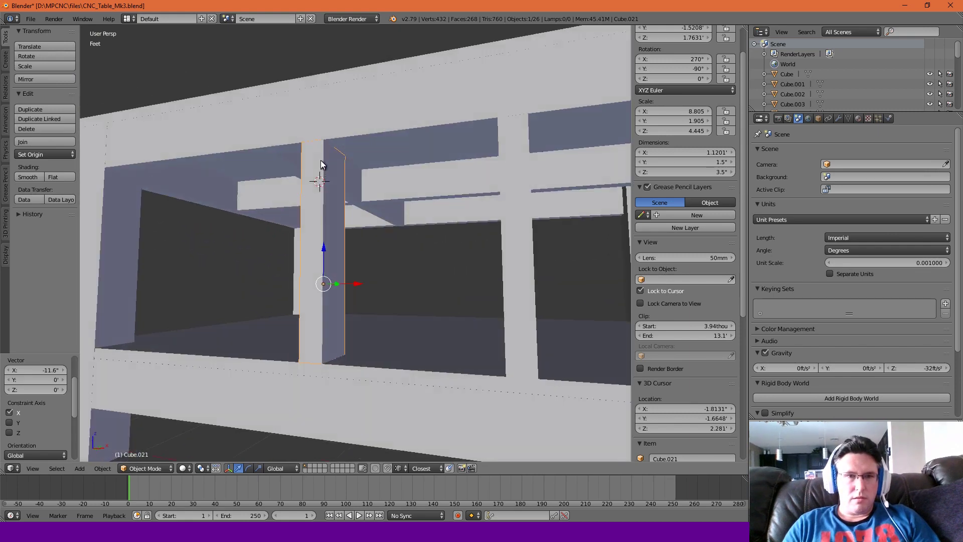
pyautogui.press('g')
pyautogui.press('x')
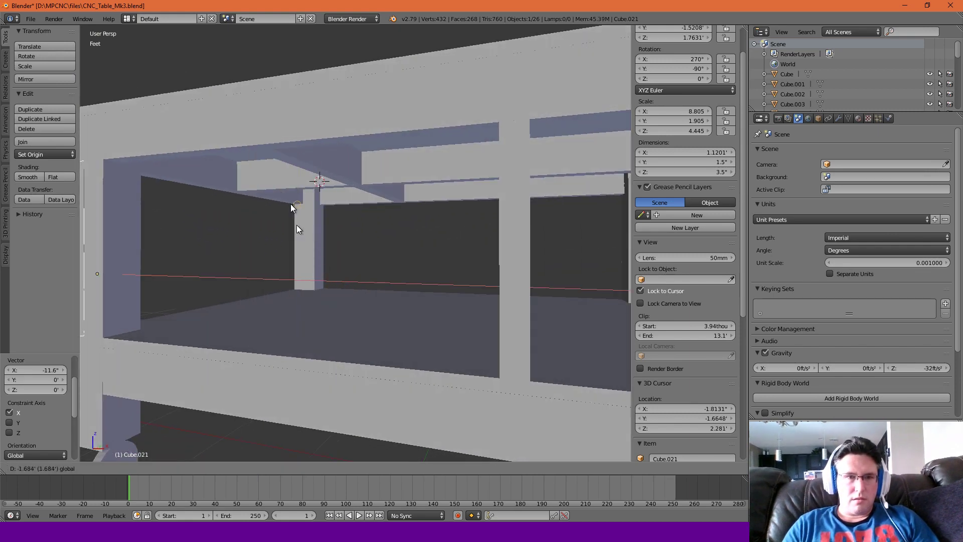
pyautogui.click(254, 147)
pyautogui.scroll(2, 275, 155)
pyautogui.click(286, 156)
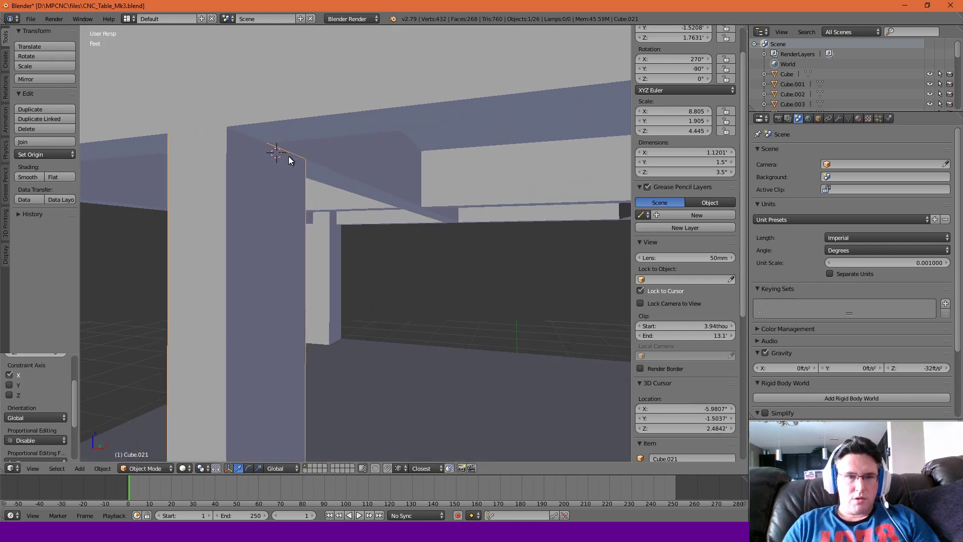
pyautogui.scroll(5, 193, 168)
pyautogui.scroll(-6, 313, 149)
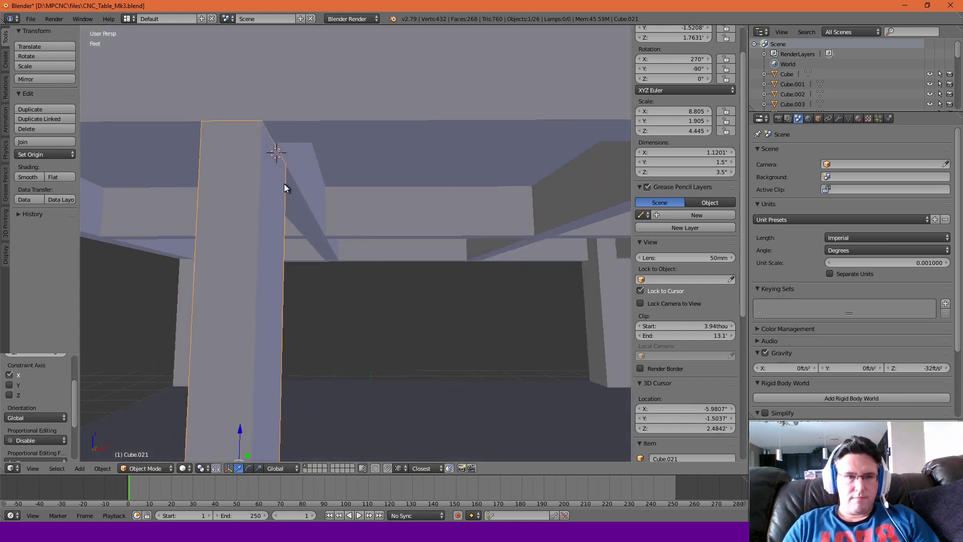
pyautogui.scroll(-3, 331, 308)
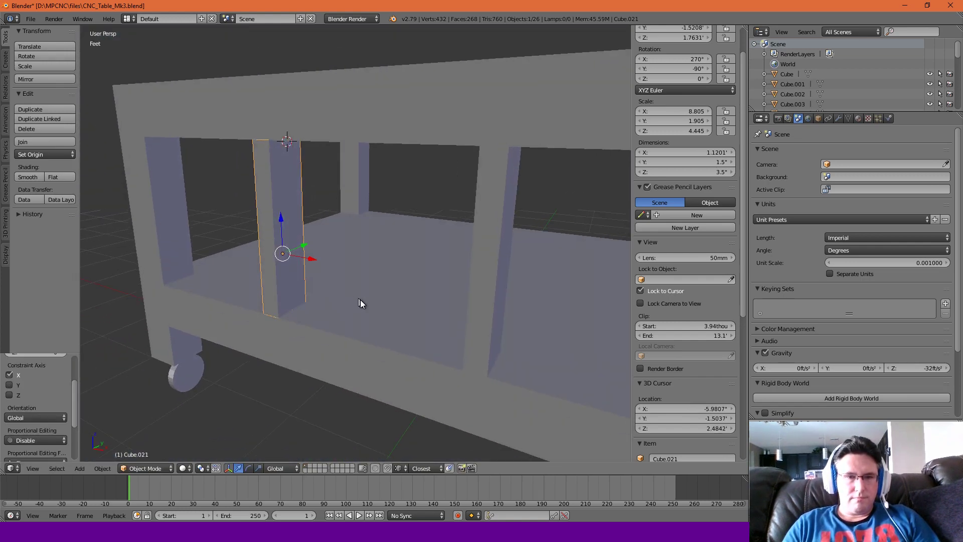
# Duplicate the first upright with a 1.94' offset along X and rotate the copy 90° about Z.
pyautogui.moveTo(361, 301); pyautogui.dragTo(326, 293, button='middle')
pyautogui.scroll(-3, 326, 293)
pyautogui.scroll(6, 325, 294)
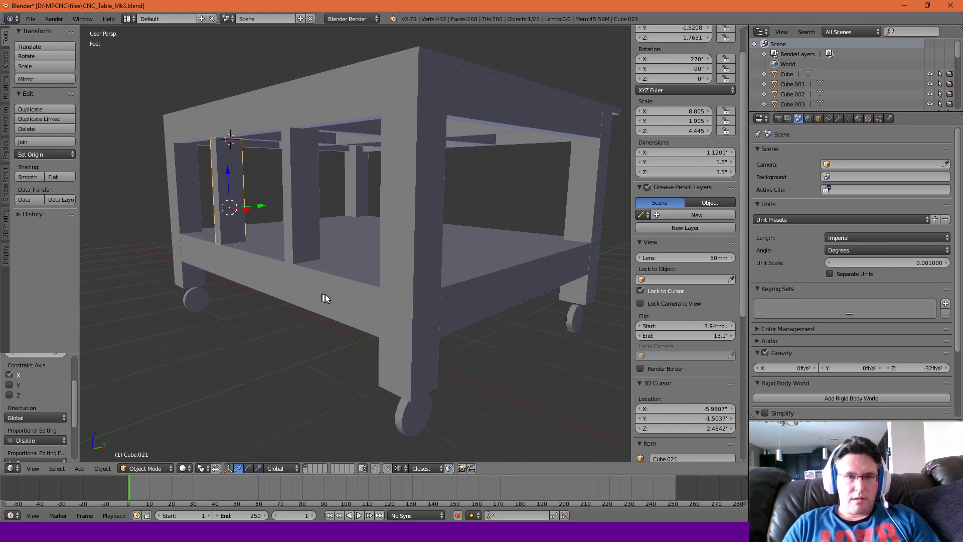
pyautogui.scroll(-6, 296, 296)
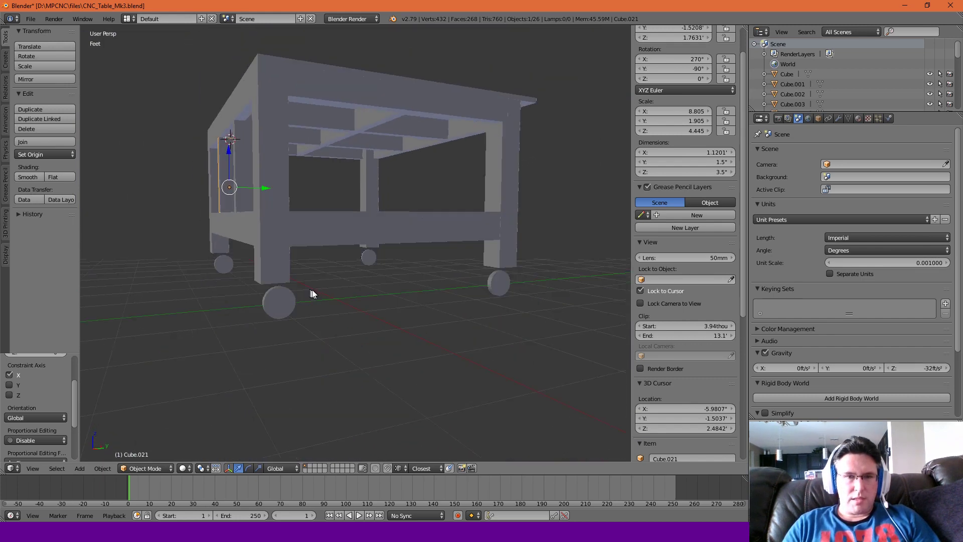
pyautogui.scroll(3, 319, 301)
pyautogui.moveTo(321, 282); pyautogui.dragTo(330, 299, button='middle')
pyautogui.rightClick(272, 256)
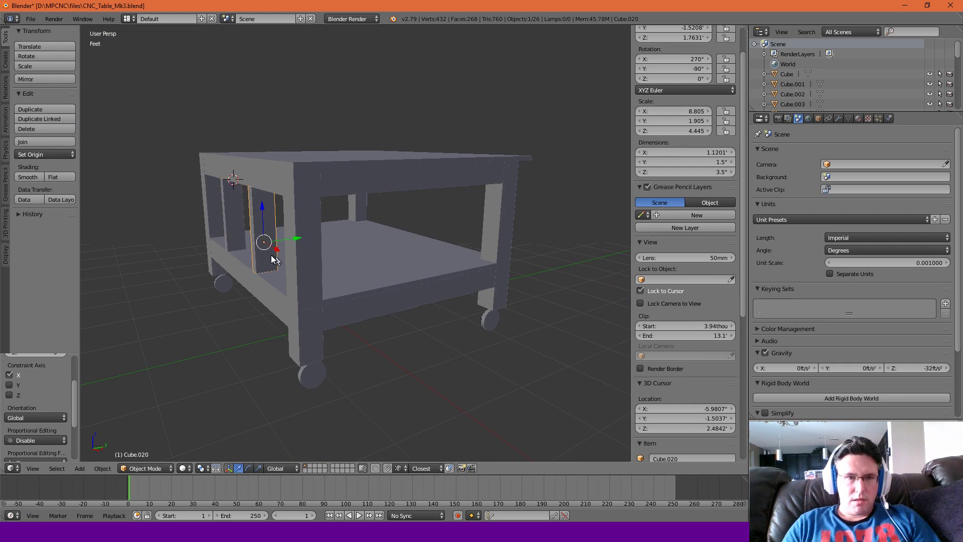
pyautogui.hotkey('shift', 'd')
pyautogui.press('x')
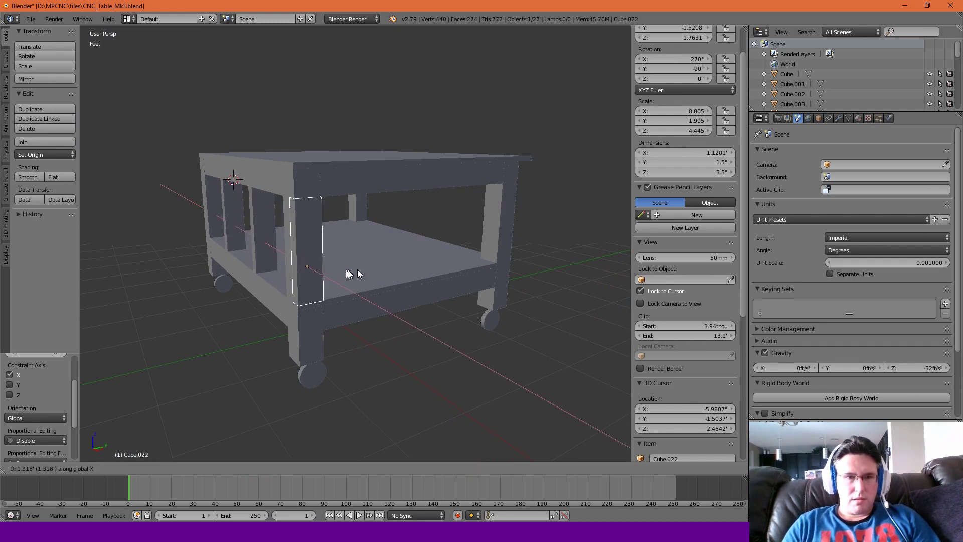
pyautogui.click(387, 274)
pyautogui.write('rz')
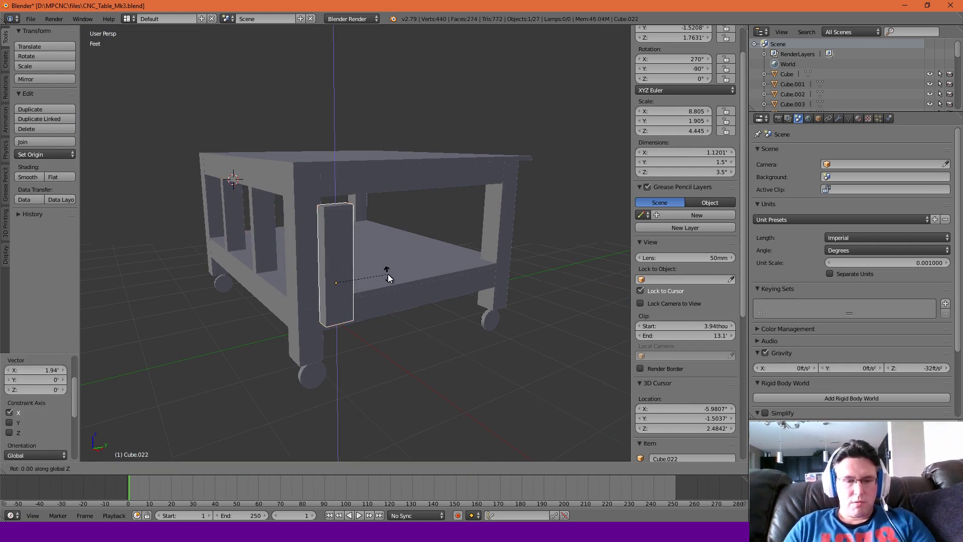
pyautogui.write('90')
pyautogui.press('Return')
# Move the rotated upright along Y to about 201.65 thou, near the middle of the table's short end.
pyautogui.press('g')
pyautogui.press('y')
pyautogui.click(432, 258)
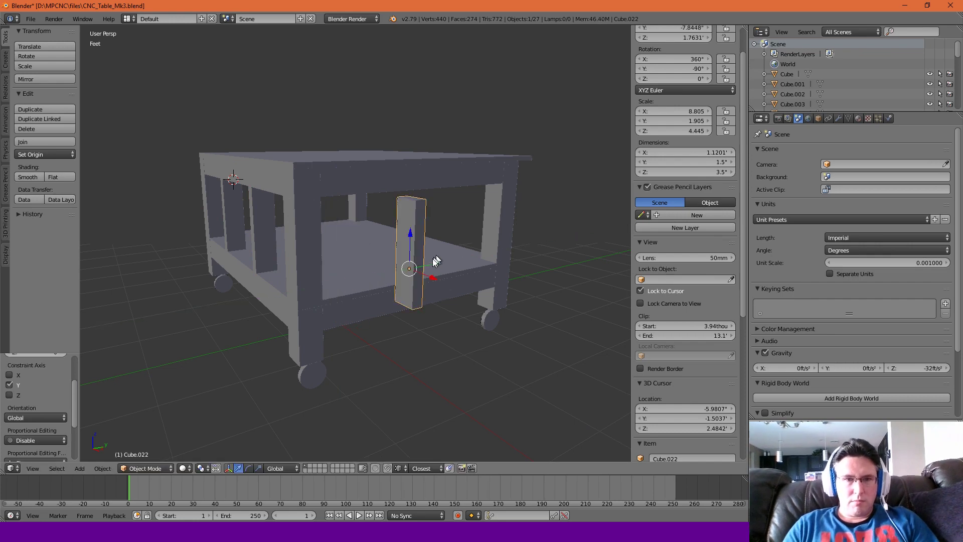
pyautogui.moveTo(433, 258); pyautogui.dragTo(410, 262, button='middle')
pyautogui.click(397, 257)
pyautogui.scroll(5, 393, 274)
pyautogui.scroll(-2, 392, 275)
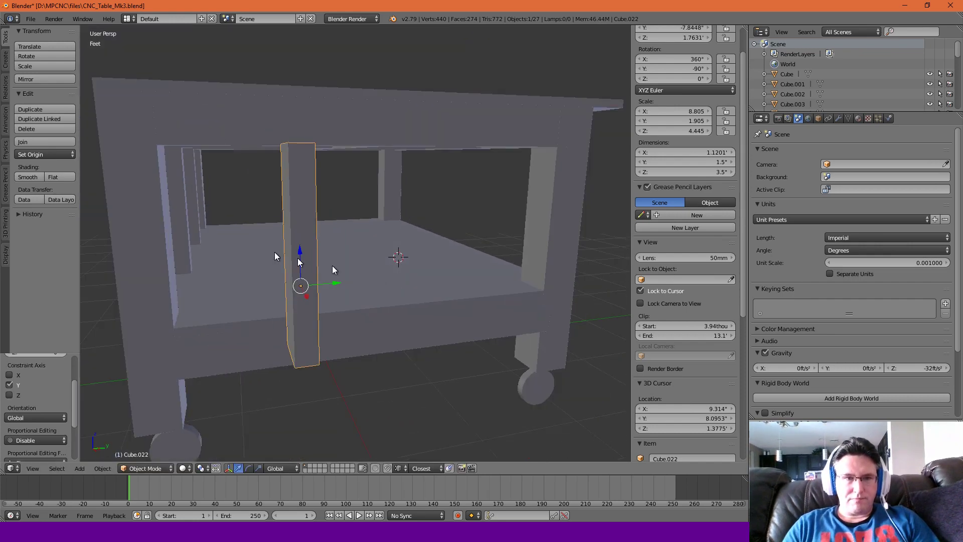
pyautogui.click(300, 228)
pyautogui.scroll(-3, 300, 228)
pyautogui.scroll(6, 324, 228)
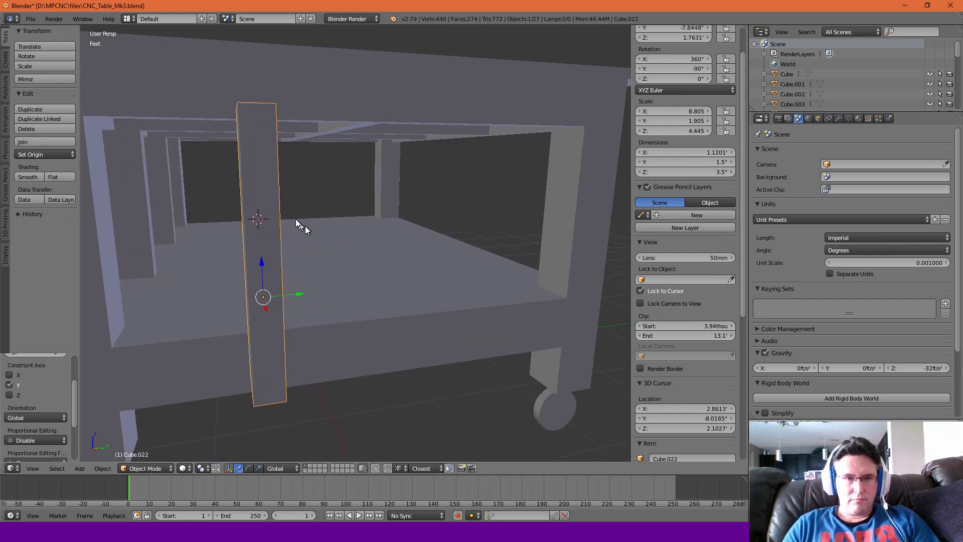
pyautogui.moveTo(293, 291); pyautogui.dragTo(380, 127)
# Adjust the rotated upright along X so it stands at the end edge of the lower shelf.
pyautogui.moveTo(425, 291); pyautogui.dragTo(592, 384)
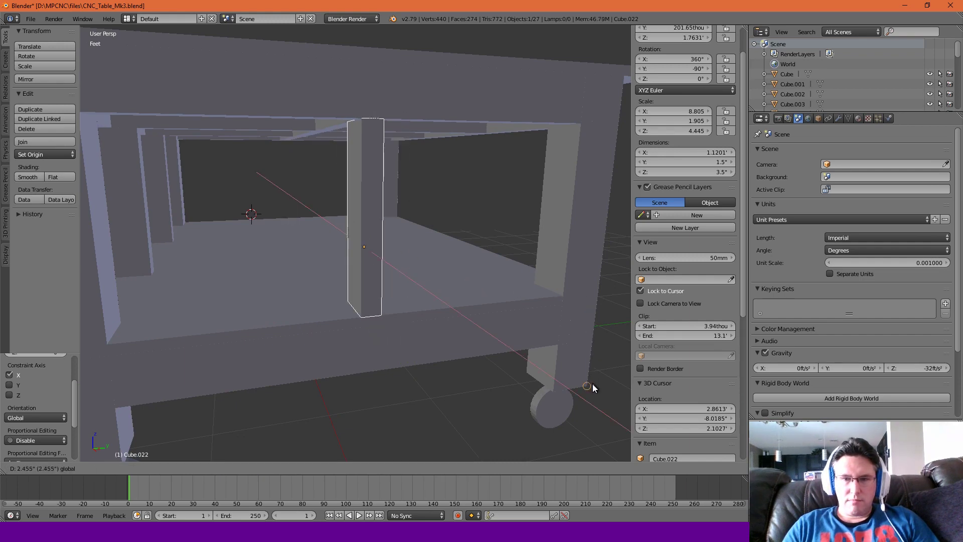
pyautogui.moveTo(486, 364); pyautogui.dragTo(402, 278, button='middle')
pyautogui.scroll(3, 401, 278)
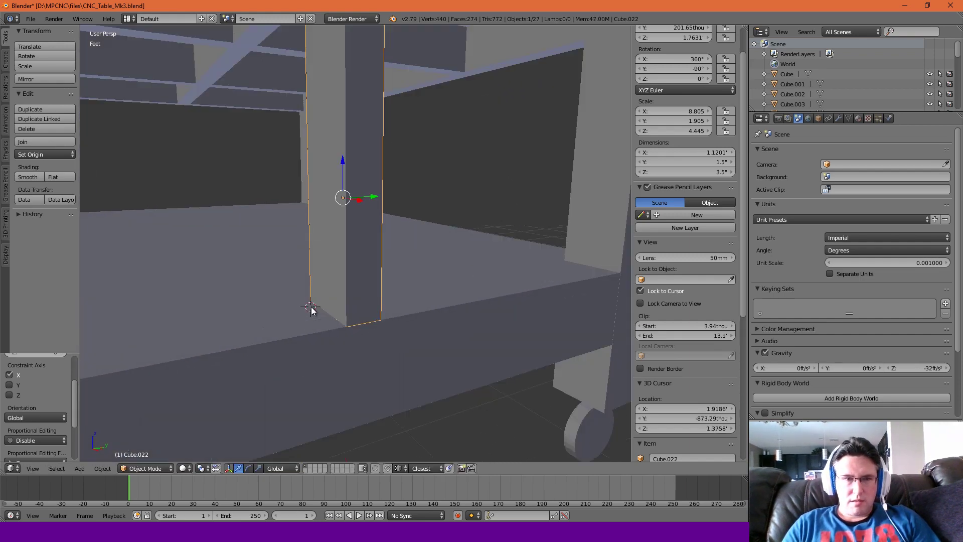
pyautogui.click(311, 307)
pyautogui.moveTo(333, 299); pyautogui.dragTo(357, 285, button='middle')
pyautogui.scroll(-5, 327, 293)
# Duplicate the end upright and move the copy about 2.62' along X in the negative direction.
pyautogui.hotkey('shift', 'd')
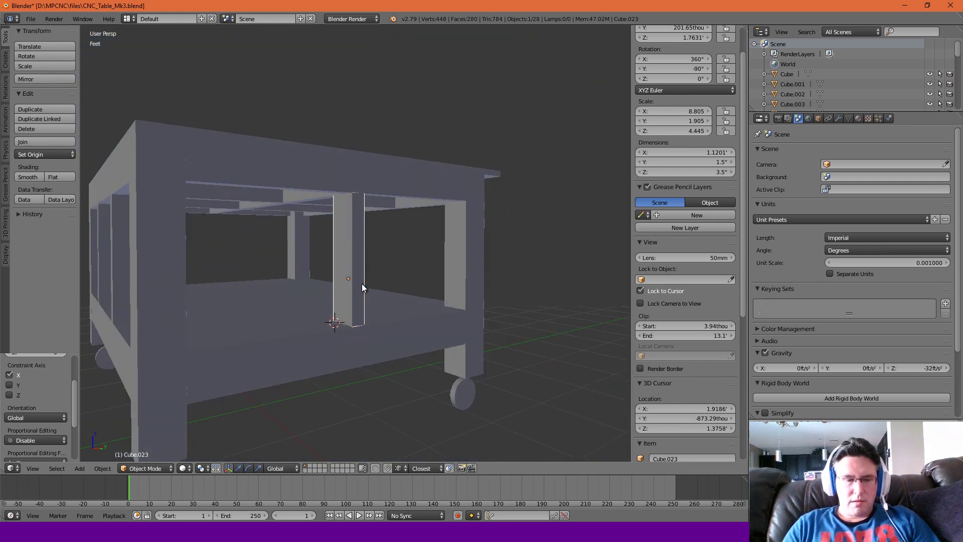
pyautogui.press('x')
pyautogui.click(220, 265)
pyautogui.click(236, 240)
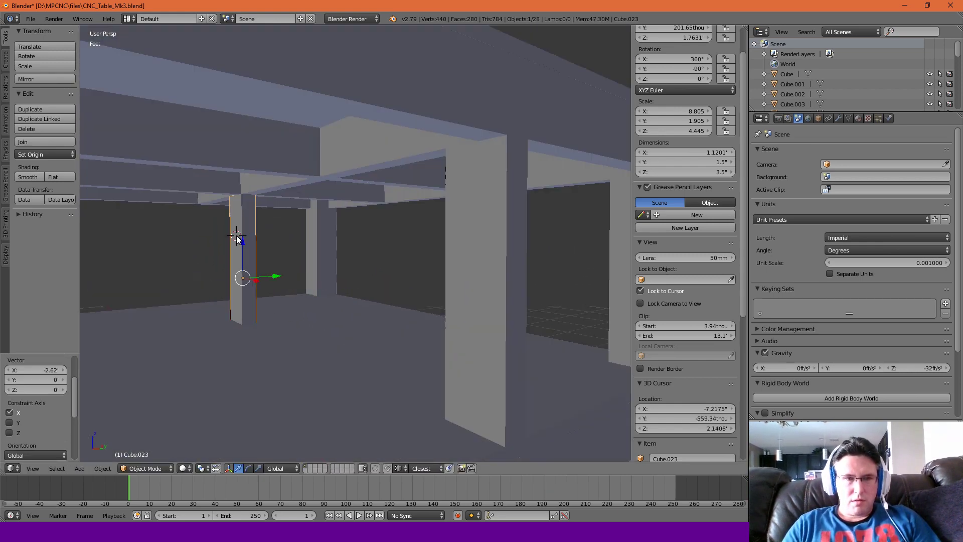
pyautogui.scroll(3, 233, 241)
pyautogui.moveTo(232, 243); pyautogui.dragTo(357, 258, button='middle')
pyautogui.scroll(-4, 366, 259)
pyautogui.click(374, 263)
pyautogui.scroll(2, 381, 264)
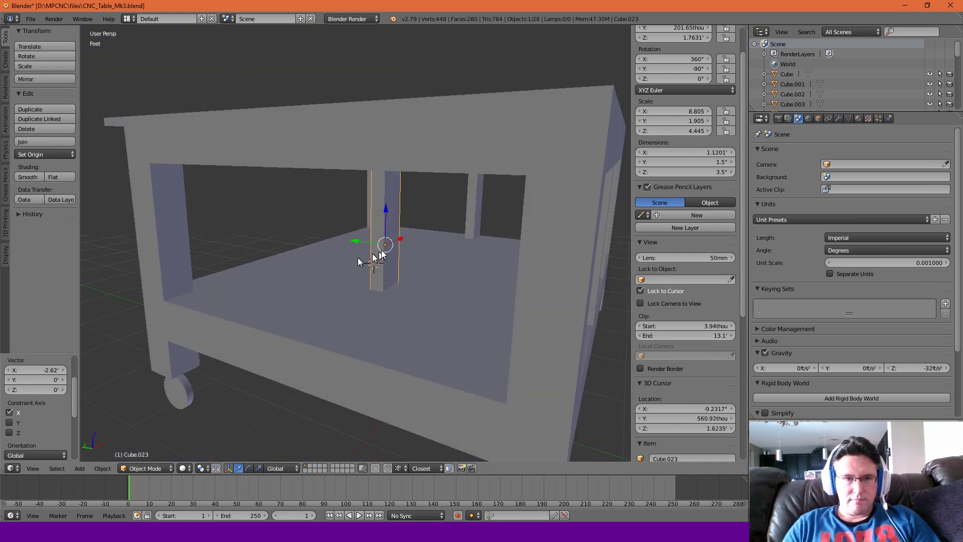
# Move the duplicated end upright further along X to the shelf edge at the opposite short end.
pyautogui.moveTo(400, 240); pyautogui.dragTo(152, 373)
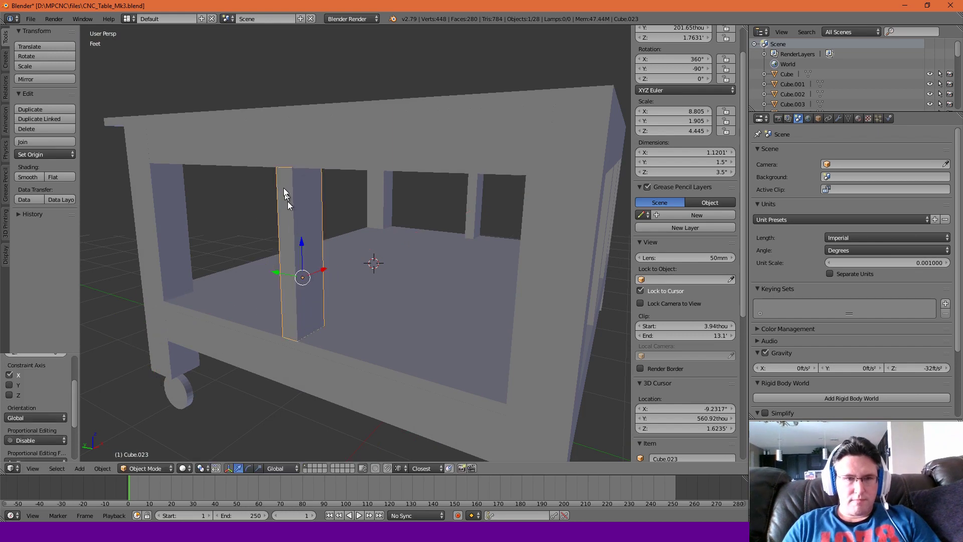
pyautogui.scroll(-2, 287, 200)
pyautogui.click(304, 179)
pyautogui.scroll(8, 307, 182)
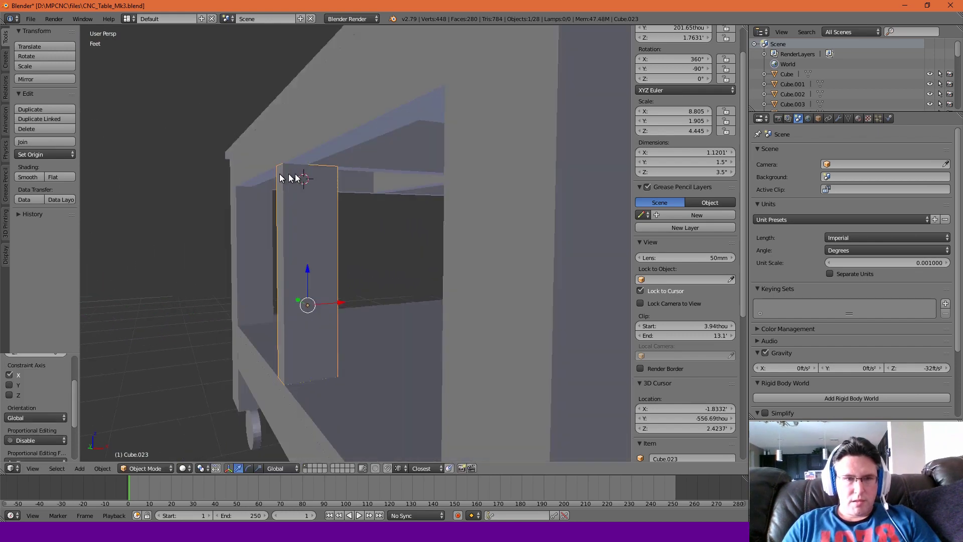
# Inspect the whole table from several sides to review the placement of the upright supports.
pyautogui.scroll(-10, 220, 181)
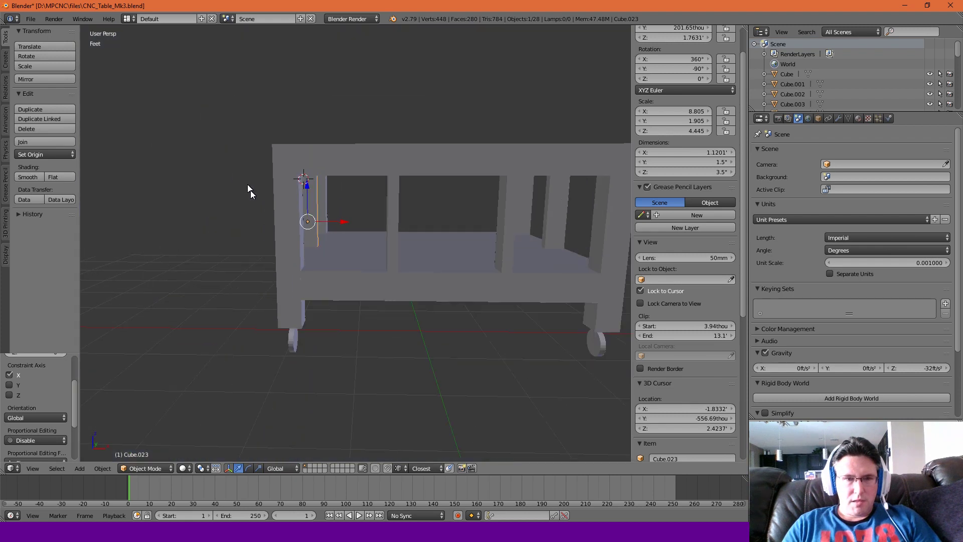
pyautogui.moveTo(376, 235)
pyautogui.mouseDown(button='middle')
pyautogui.moveTo(359, 239)
pyautogui.moveTo(351, 258)
pyautogui.moveTo(337, 243)
pyautogui.moveTo(378, 223)
pyautogui.moveTo(381, 230)
pyautogui.mouseUp(button='middle')
pyautogui.scroll(4, 316, 239)
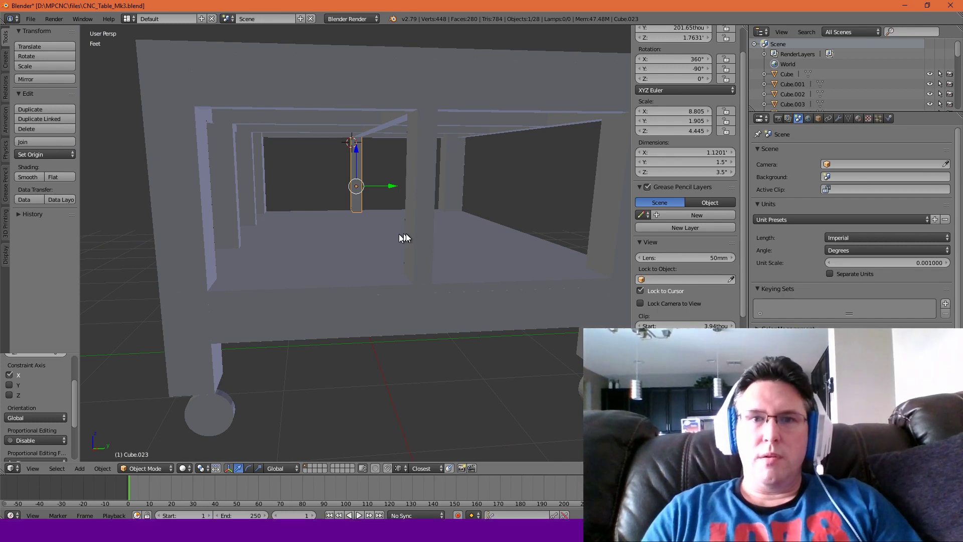
pyautogui.moveTo(399, 236); pyautogui.dragTo(434, 224, button='middle')
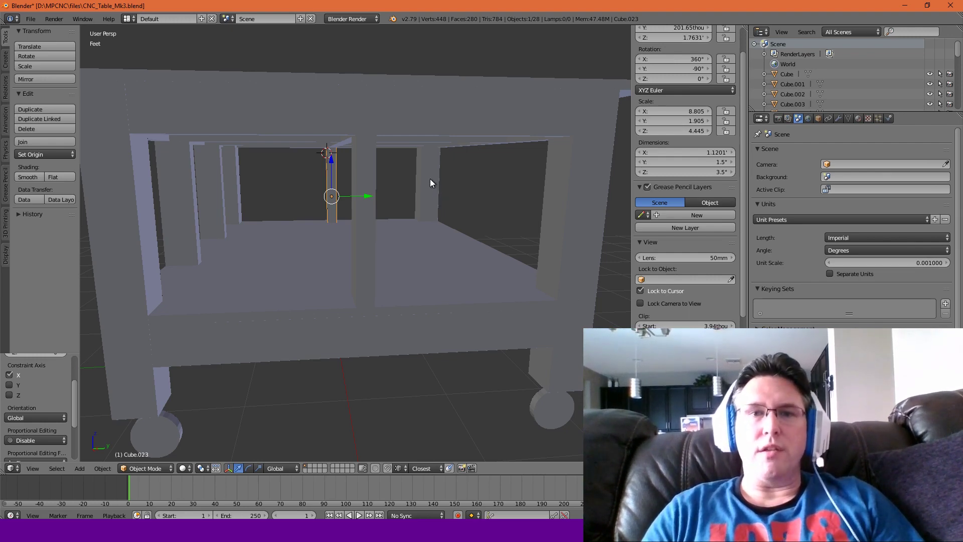
pyautogui.moveTo(429, 185); pyautogui.dragTo(393, 211, button='middle')
pyautogui.scroll(-5, 471, 186)
pyautogui.scroll(3, 406, 208)
pyautogui.scroll(3, 399, 207)
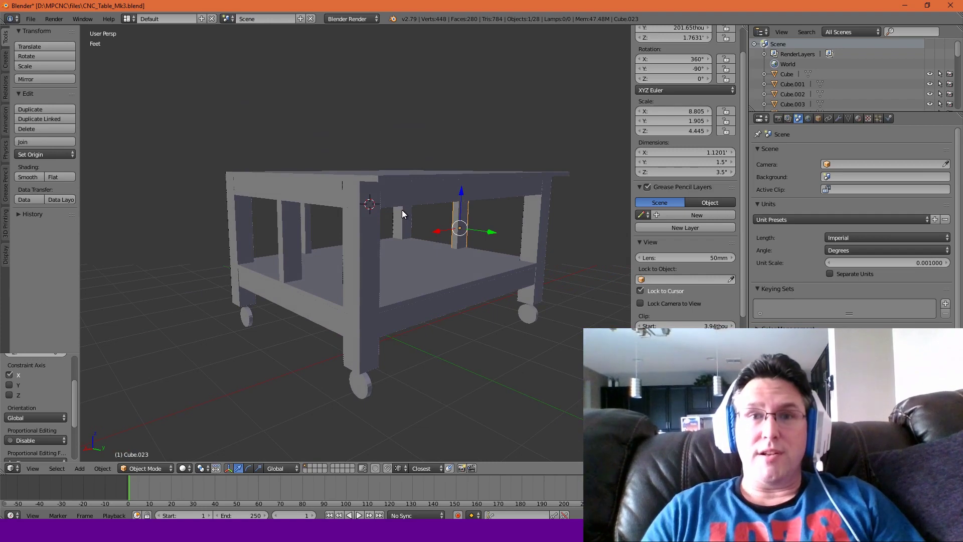